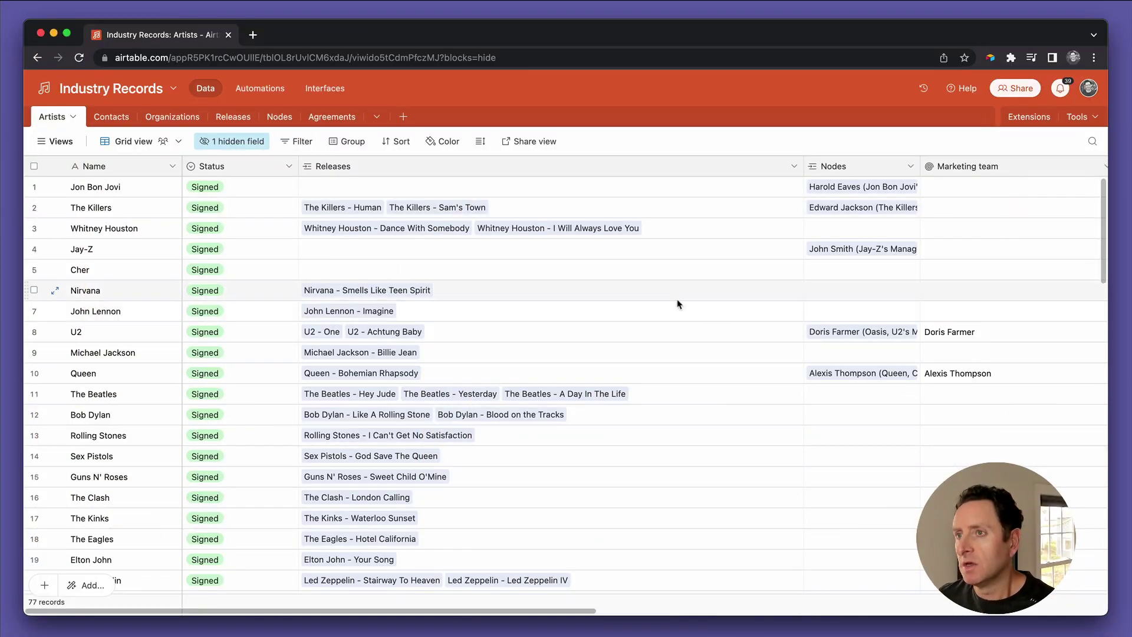
# Select Nirvana's Releases cell and scroll briefly through the Artists grid
pyautogui.click(677, 300)
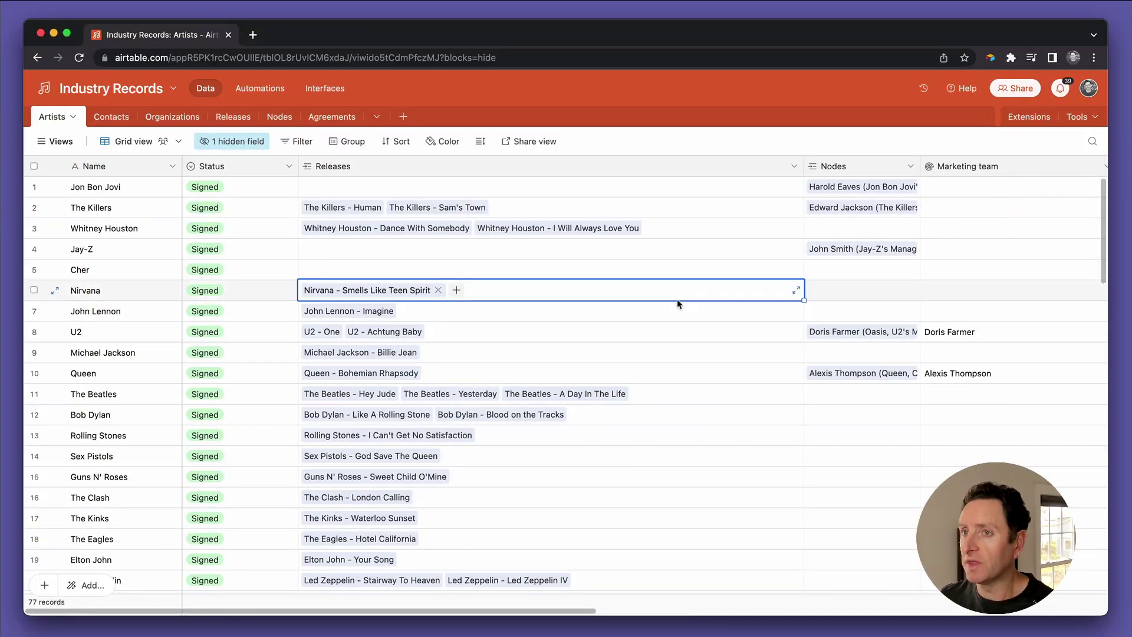
pyautogui.scroll(-3, 677, 303)
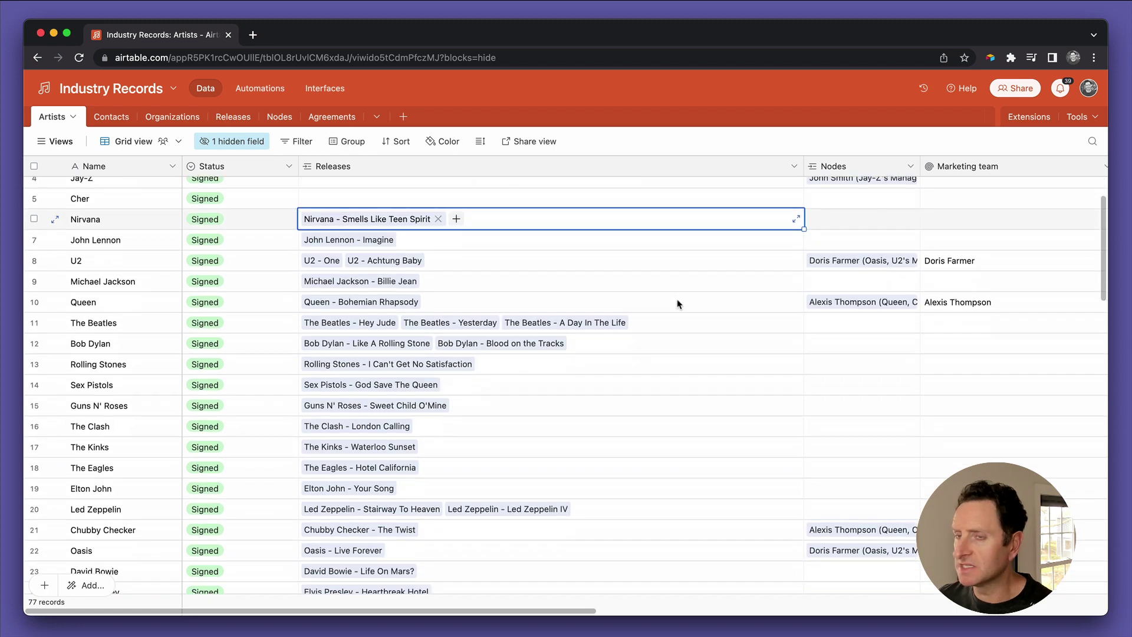
pyautogui.scroll(3, 708, 303)
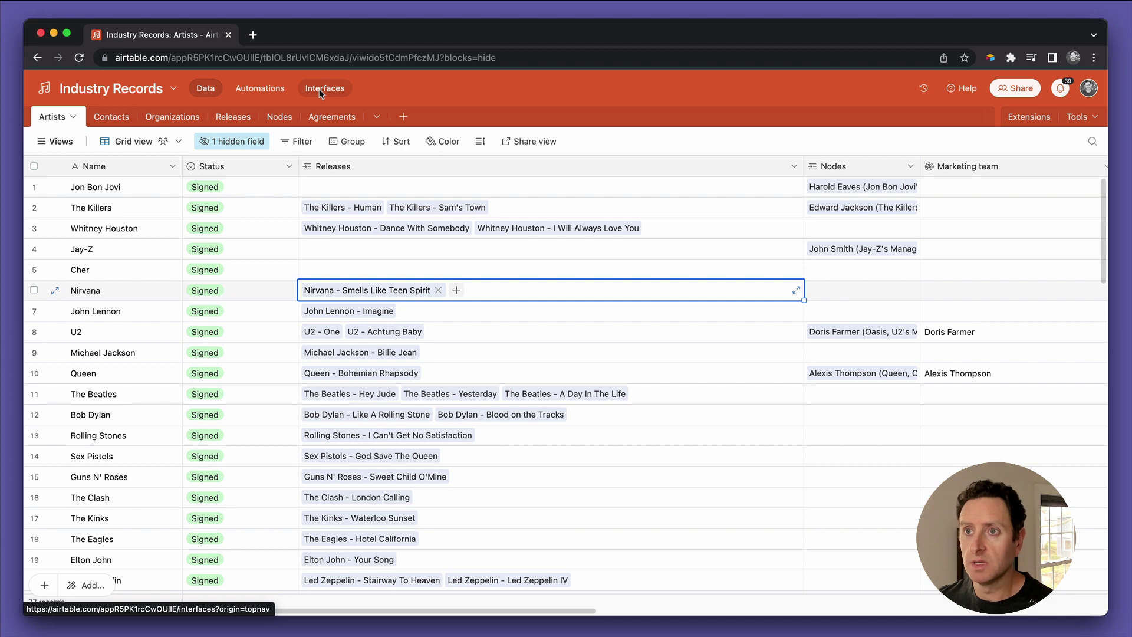
# Open the Industry Records interface from the interfaces overview and go to its Releases page
pyautogui.click(321, 91)
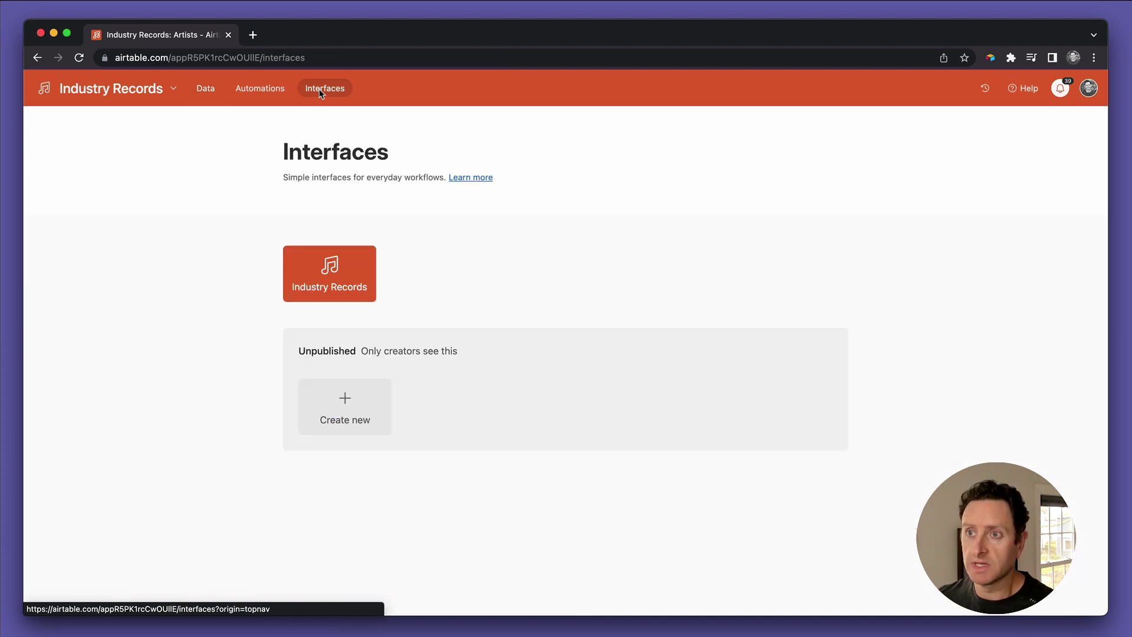
pyautogui.click(342, 255)
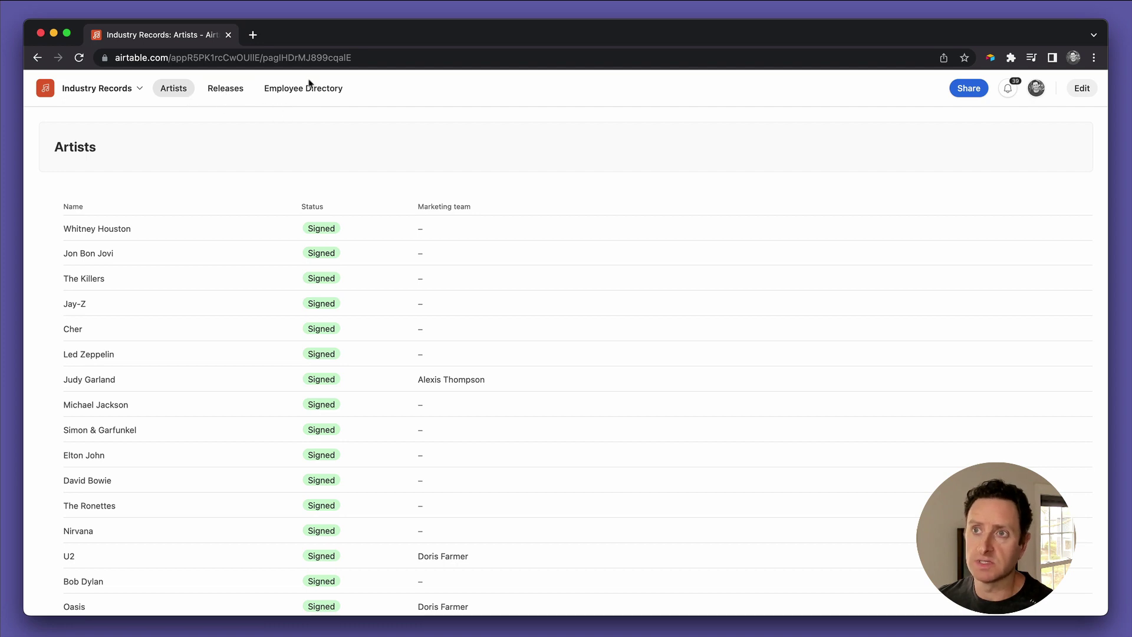
pyautogui.click(237, 93)
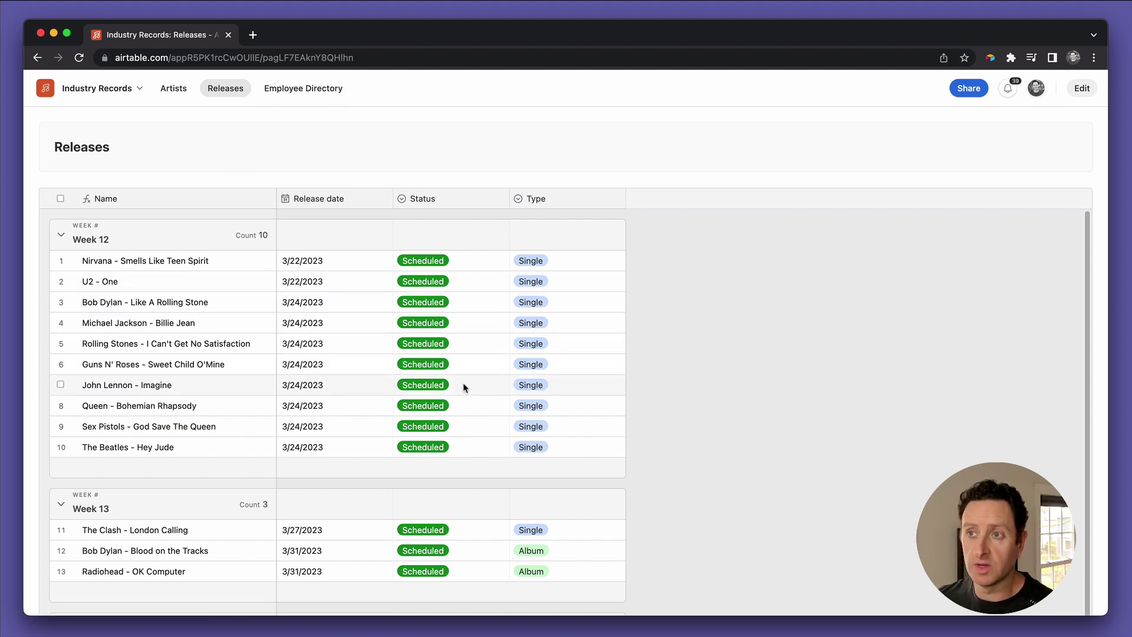
# Scroll through the Releases page, then return to the Artists page
pyautogui.scroll(-5, 462, 387)
pyautogui.scroll(-4, 463, 387)
pyautogui.scroll(8, 463, 386)
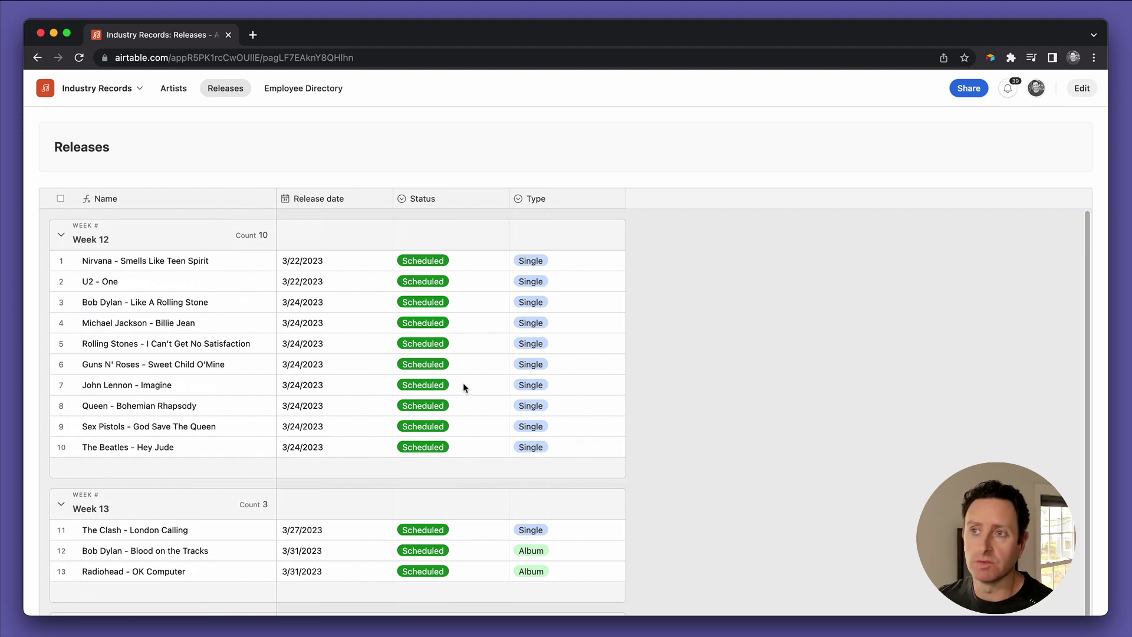
pyautogui.scroll(-10, 463, 387)
pyautogui.scroll(10, 463, 387)
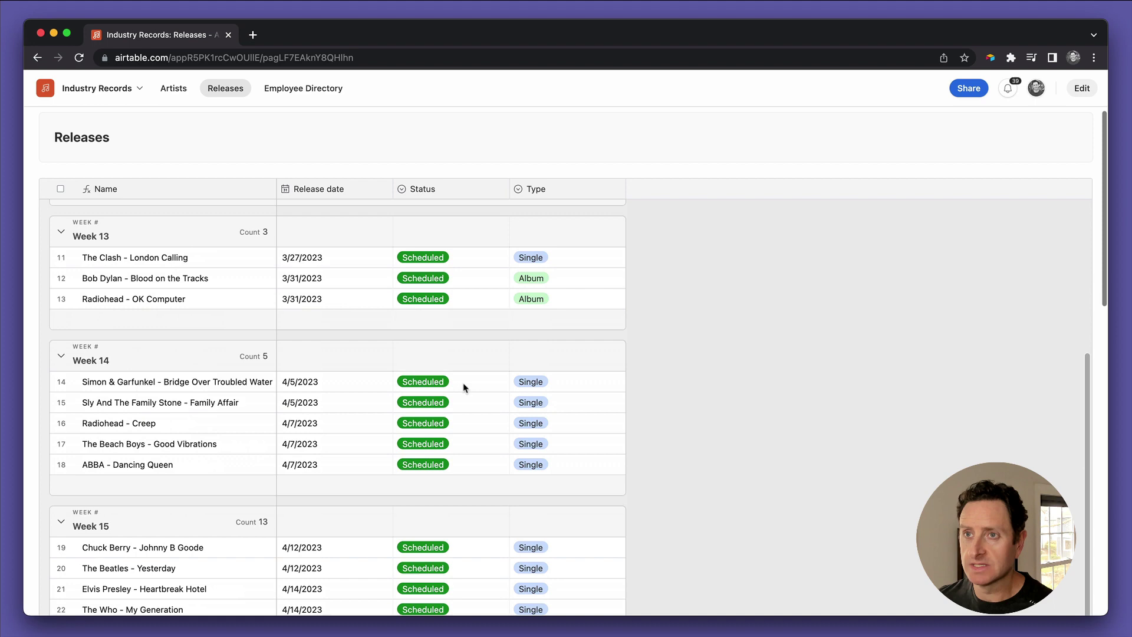
pyautogui.click(175, 88)
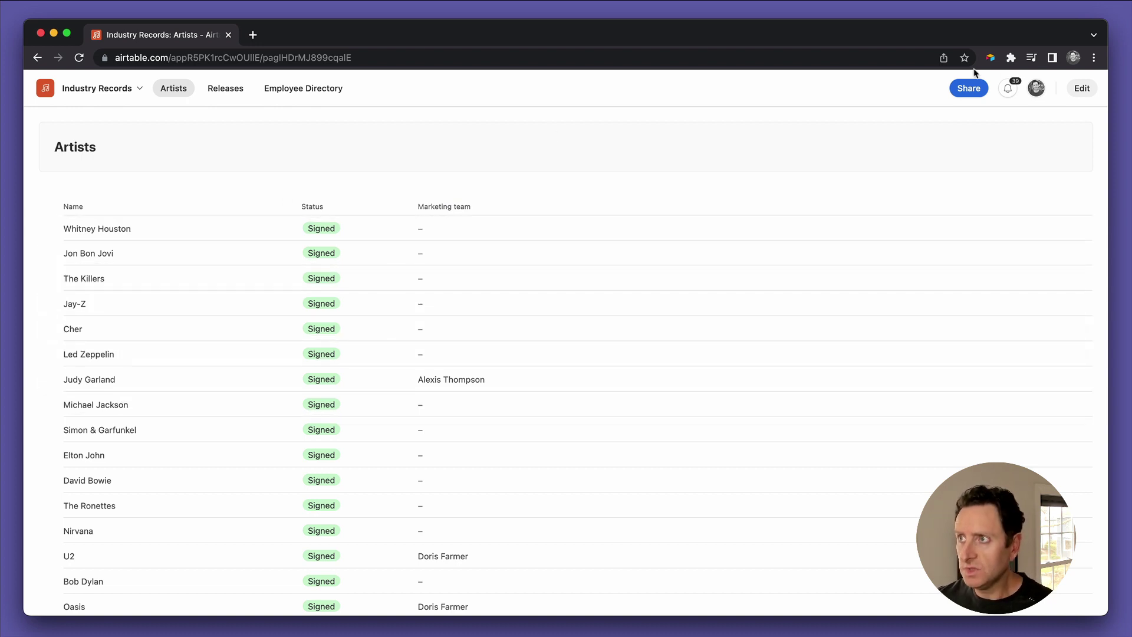
# In edit mode, allow the Artists list to open record details, shown full-screen
pyautogui.click(1082, 90)
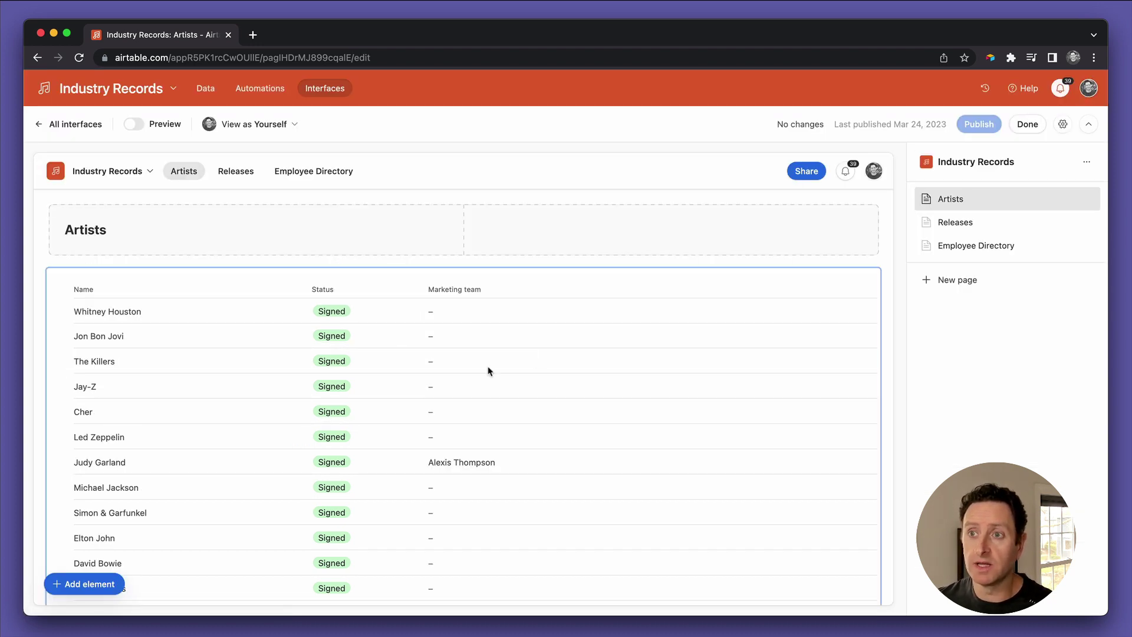
pyautogui.scroll(-2, 359, 334)
pyautogui.scroll(2, 359, 334)
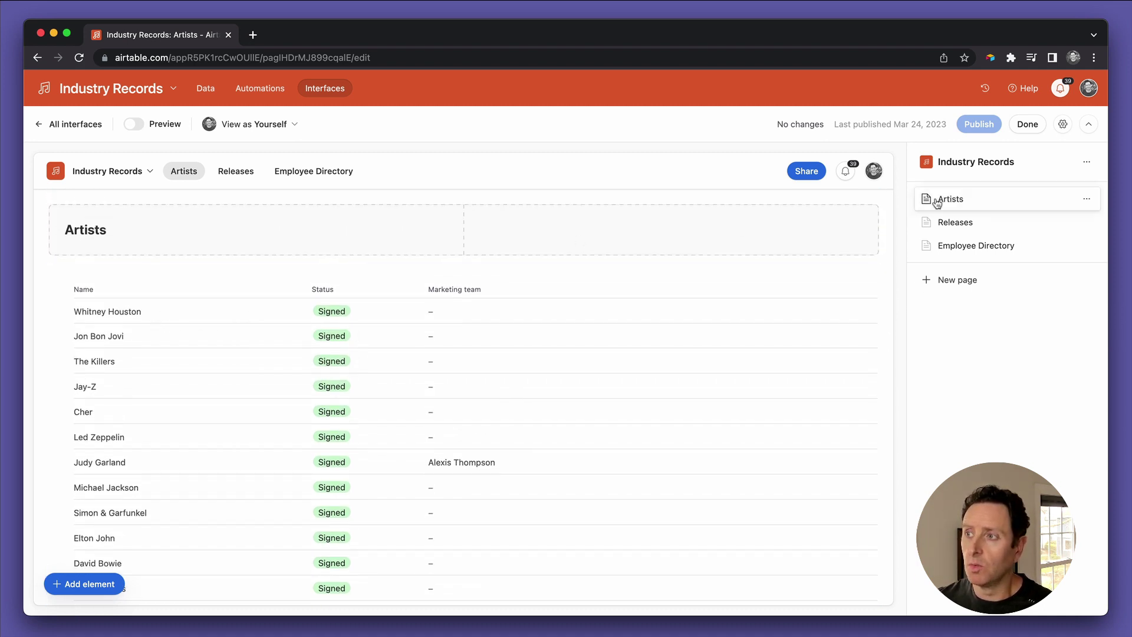
pyautogui.click(233, 318)
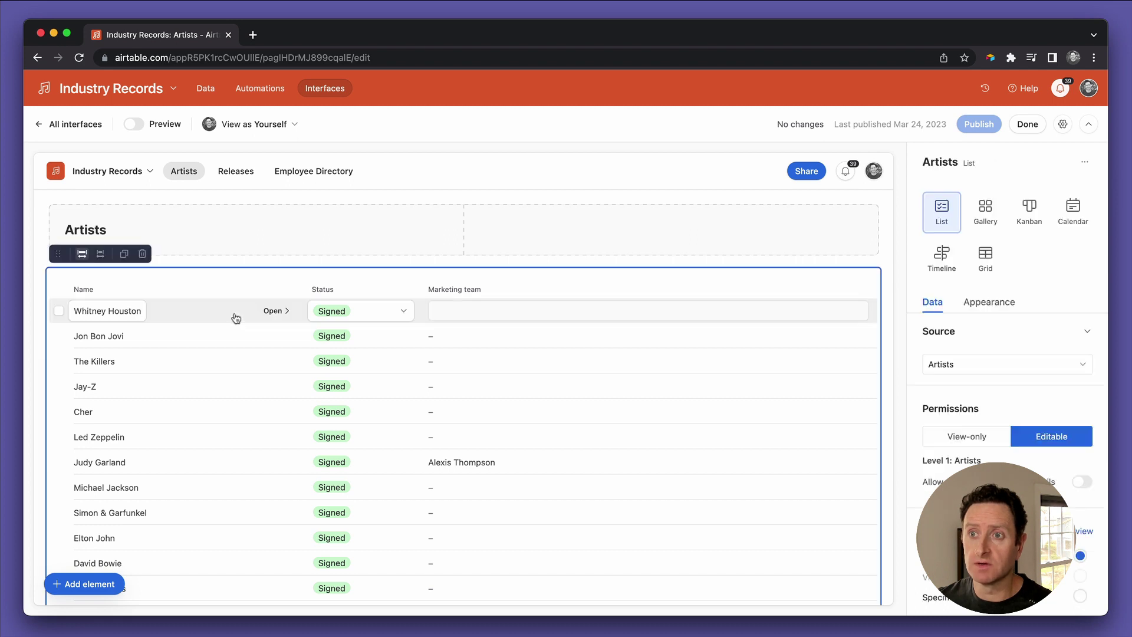
pyautogui.click(275, 311)
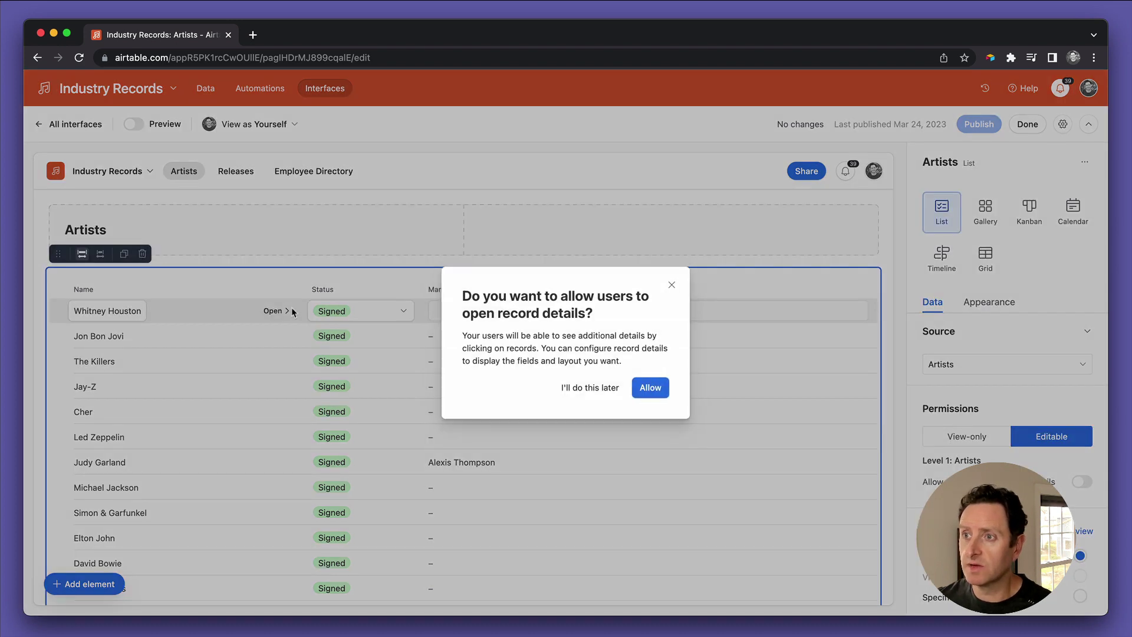
pyautogui.click(651, 388)
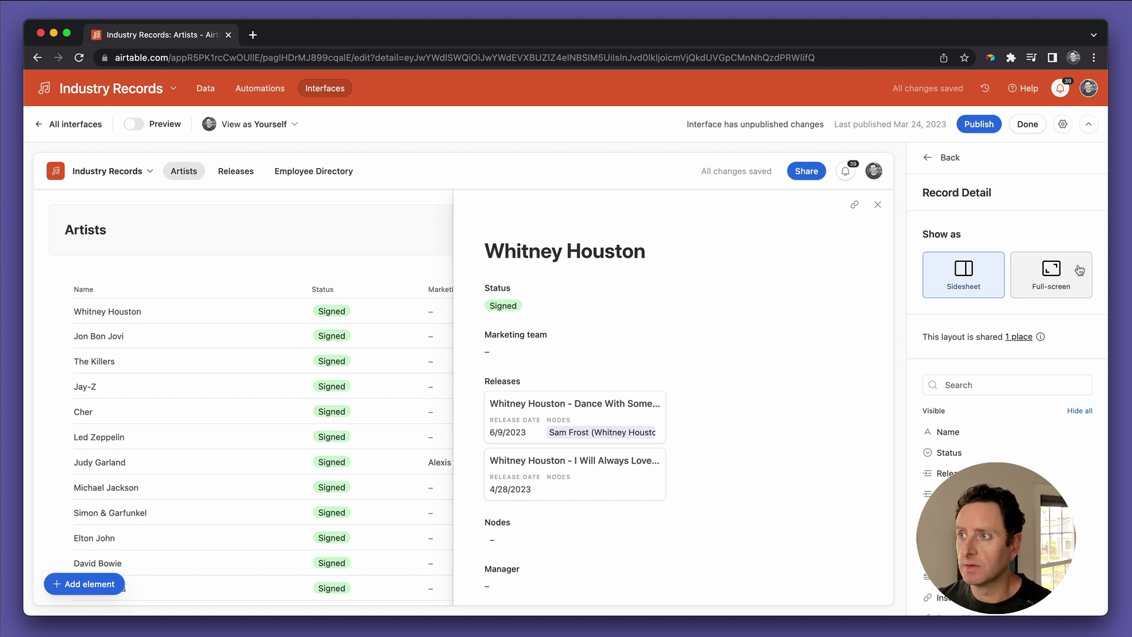
pyautogui.click(1062, 276)
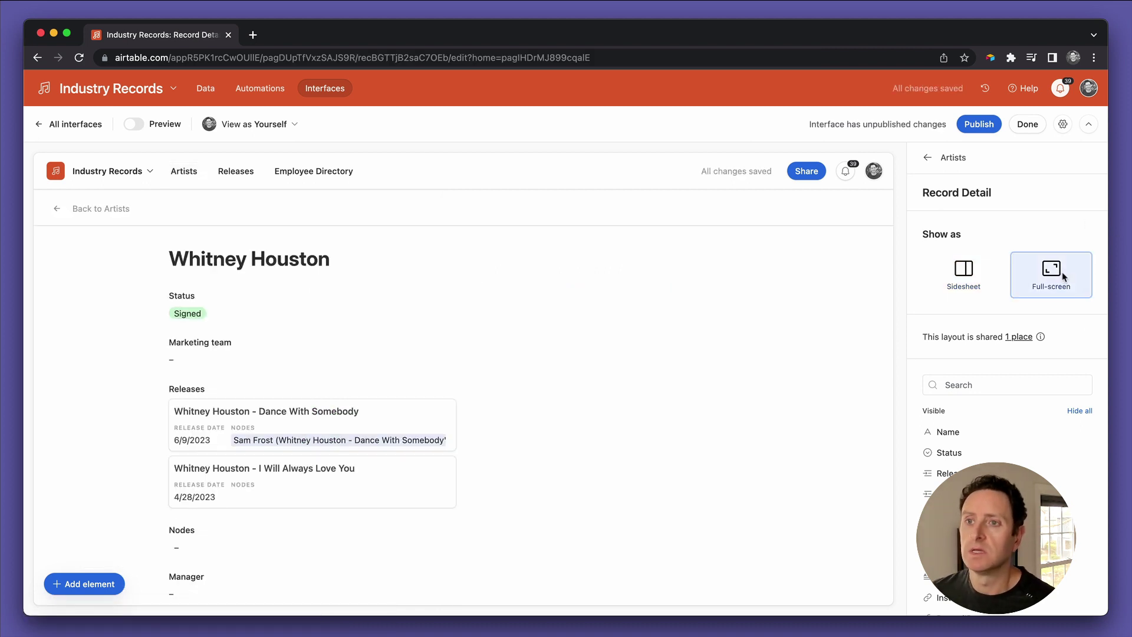
# Reopen Whitney Houston's record and switch record details to show as a sidesheet
pyautogui.click(99, 211)
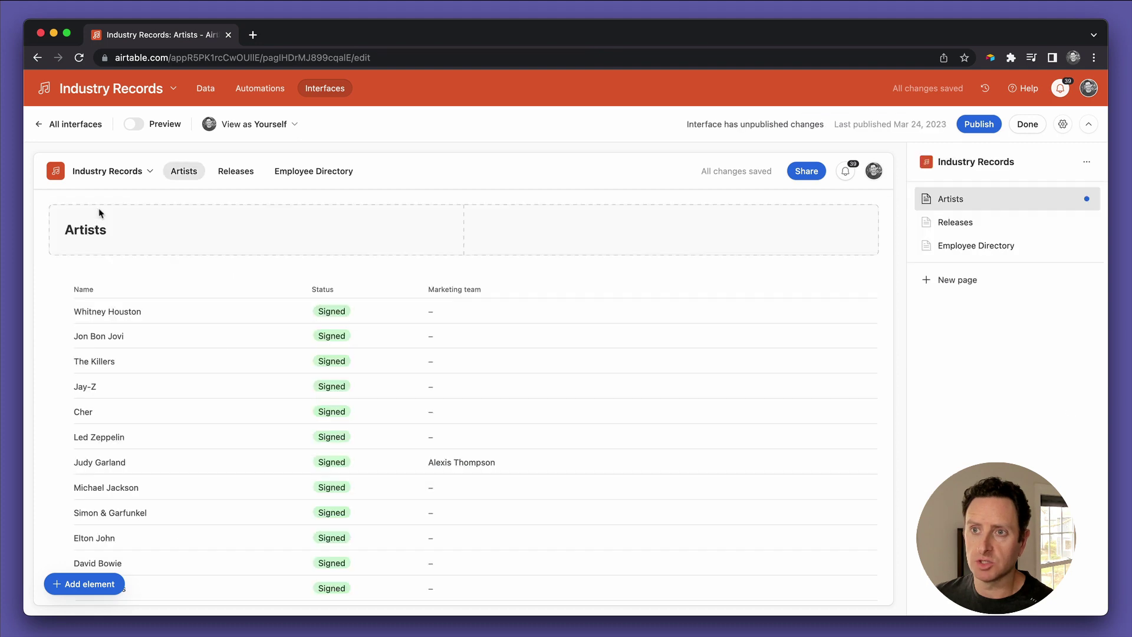
pyautogui.click(288, 322)
pyautogui.click(273, 308)
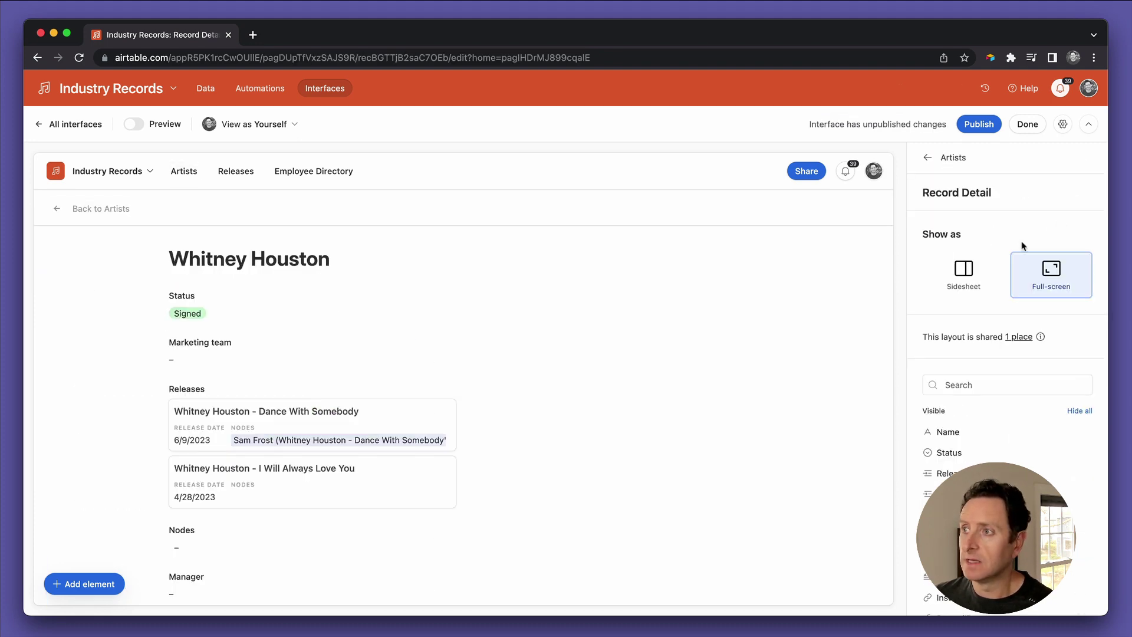
pyautogui.click(950, 287)
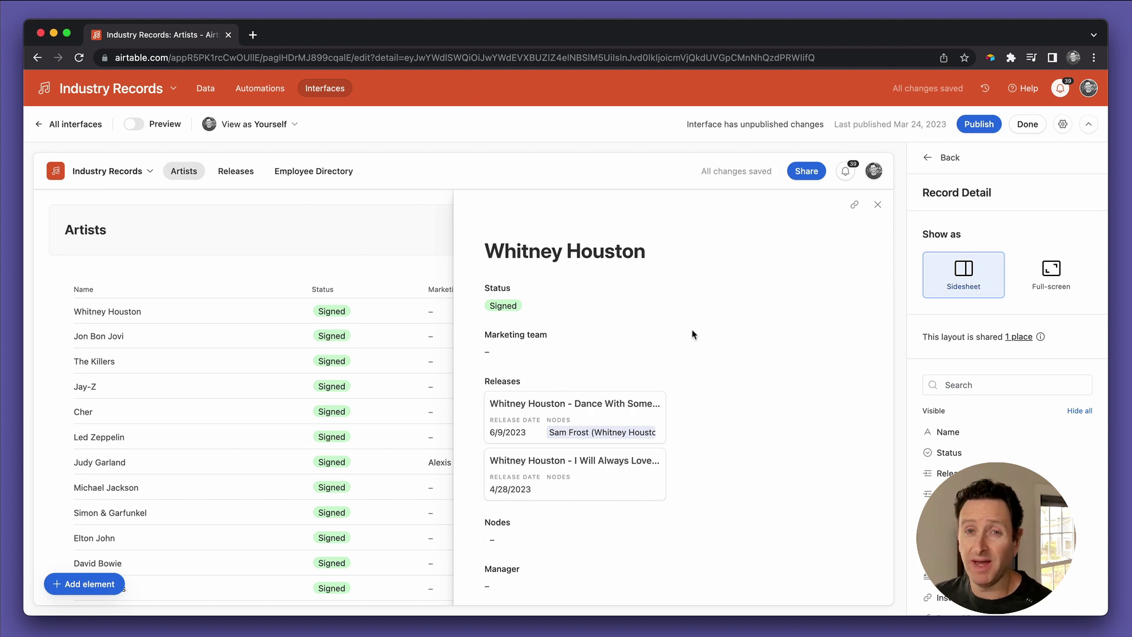
pyautogui.scroll(-5, 692, 335)
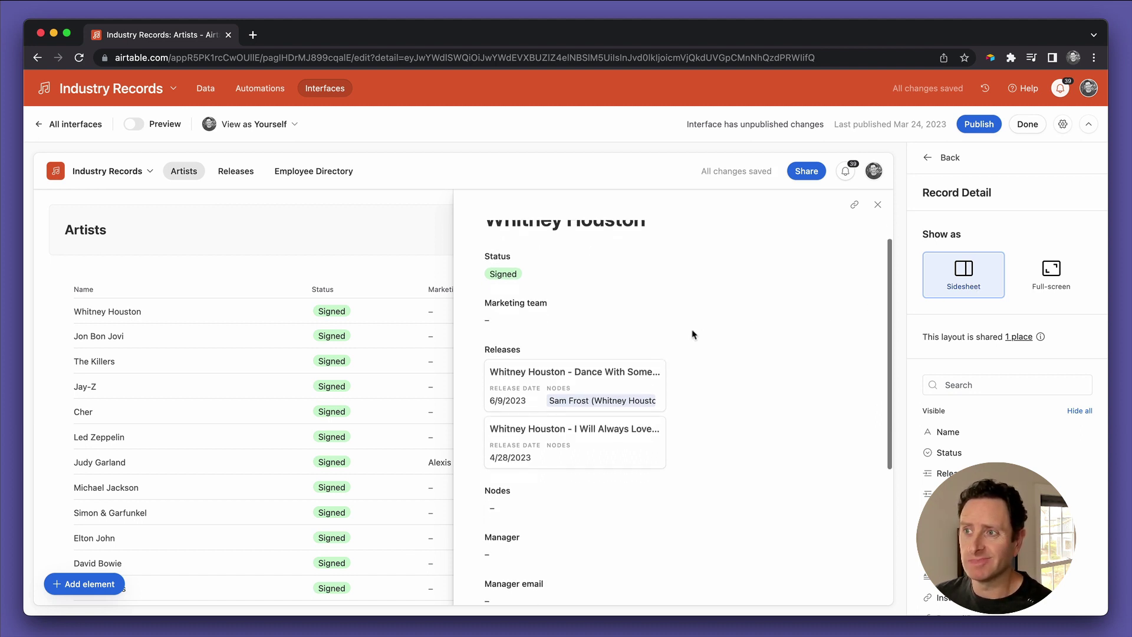
pyautogui.scroll(-2, 248, 466)
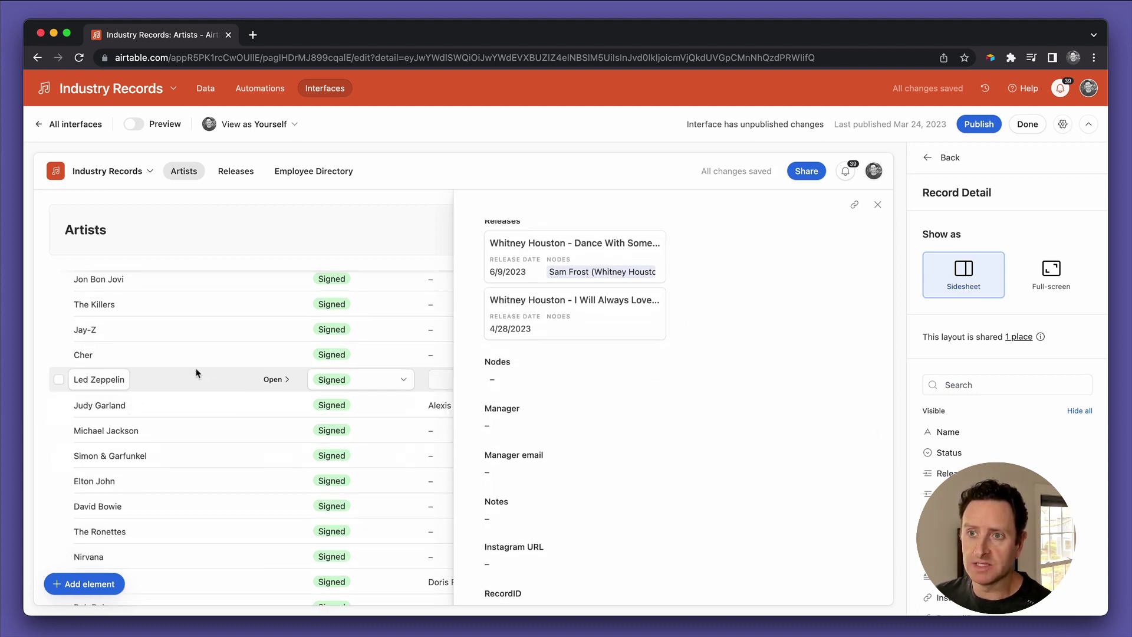
# Preview Led Zeppelin's and Michael Jackson's records in the sidesheet
pyautogui.click(273, 380)
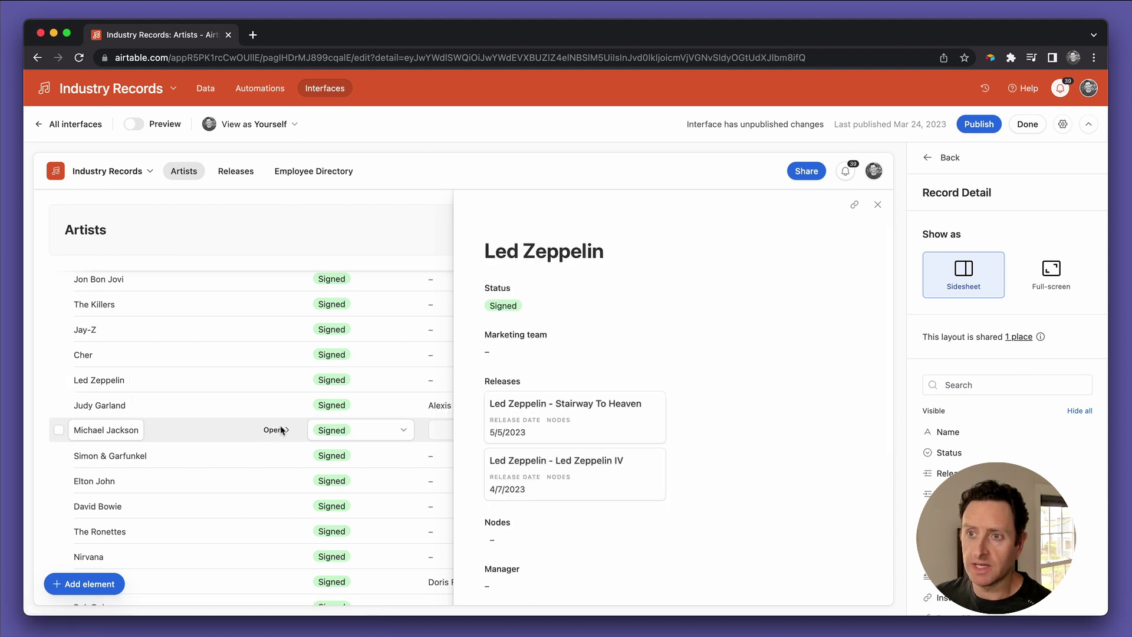
pyautogui.click(274, 430)
pyautogui.scroll(2, 282, 433)
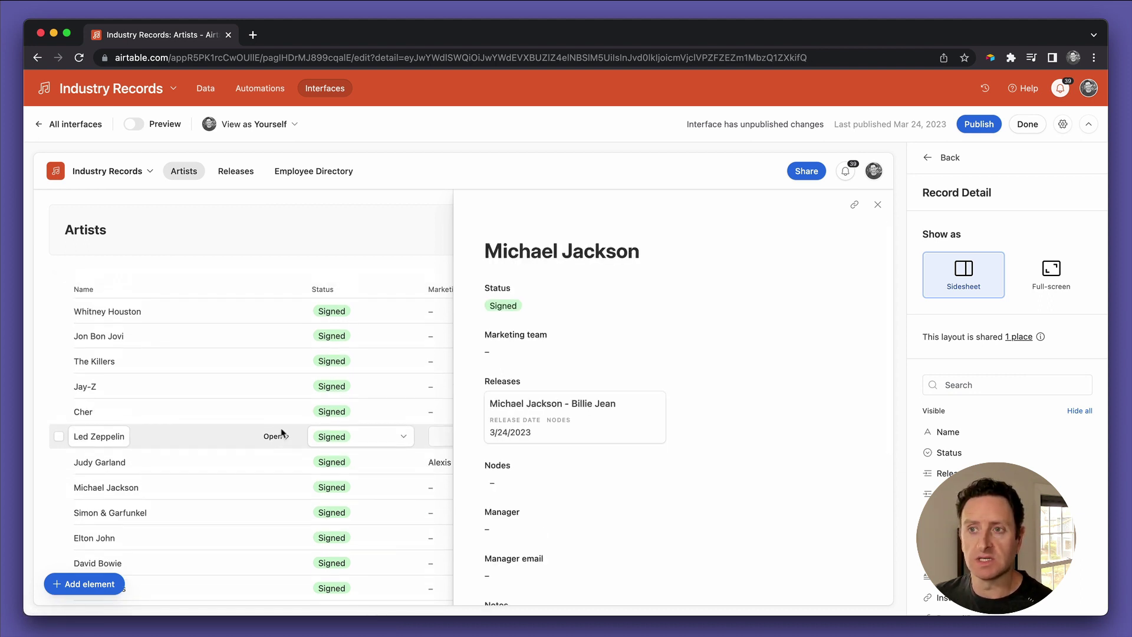
pyautogui.scroll(-5, 661, 396)
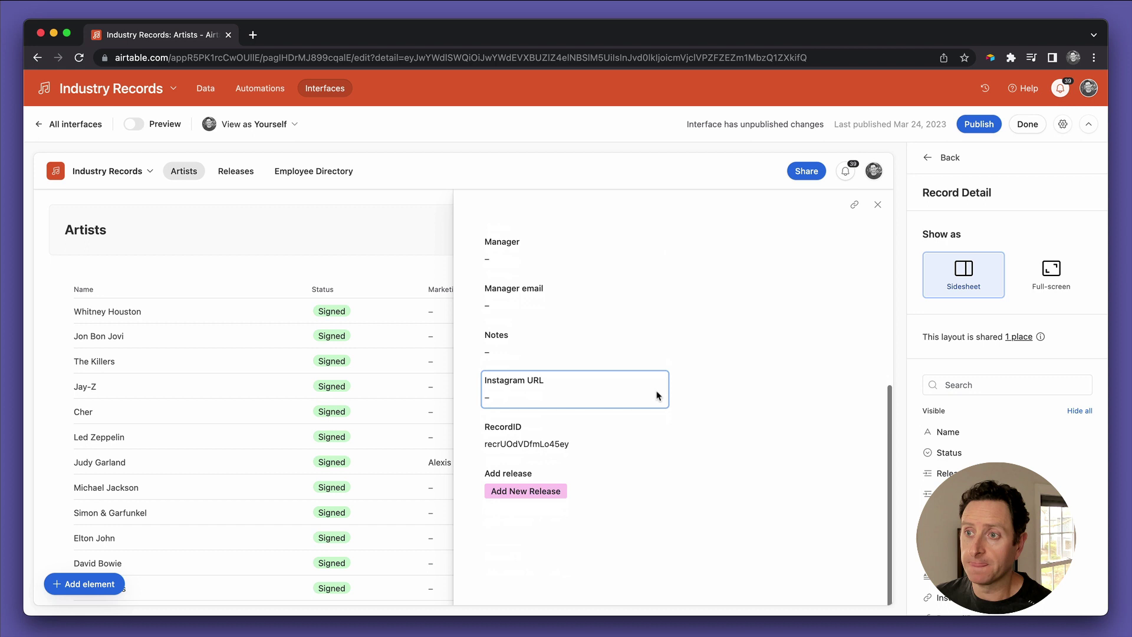
pyautogui.scroll(5, 658, 396)
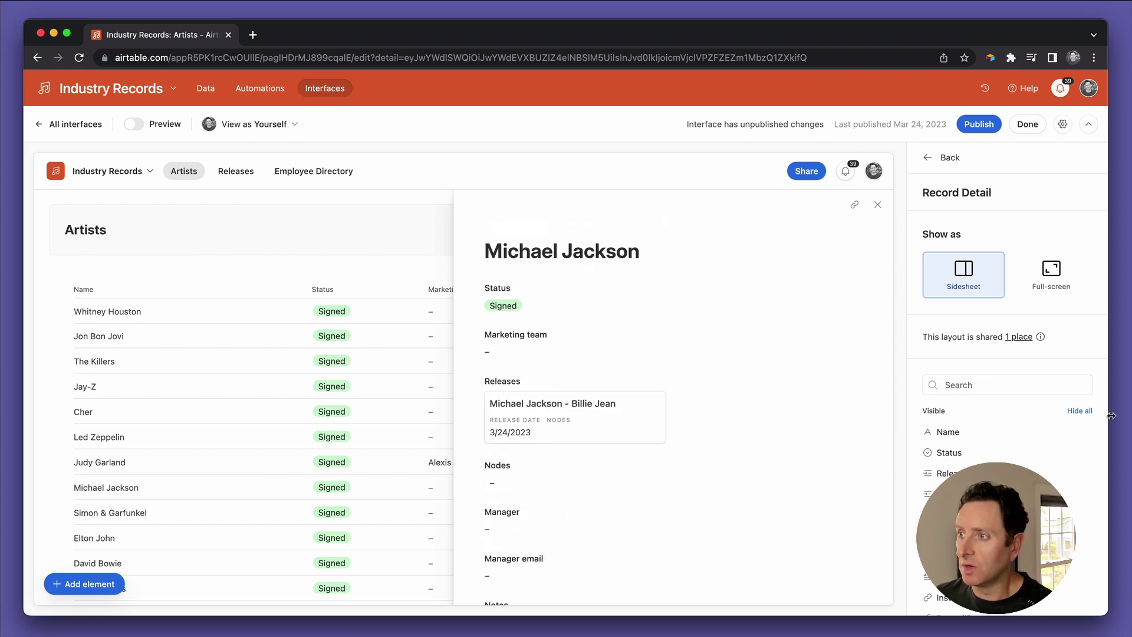
# Hide all fields except Name, make it Extra Large without a label, and stretch it full width
pyautogui.click(1083, 411)
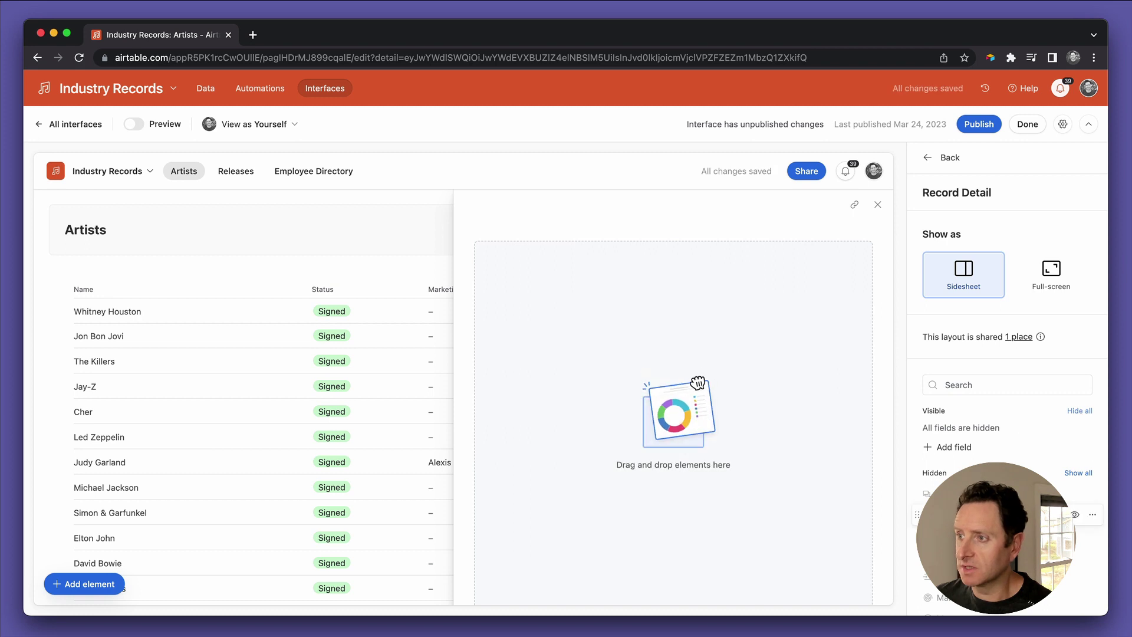
pyautogui.click(1075, 517)
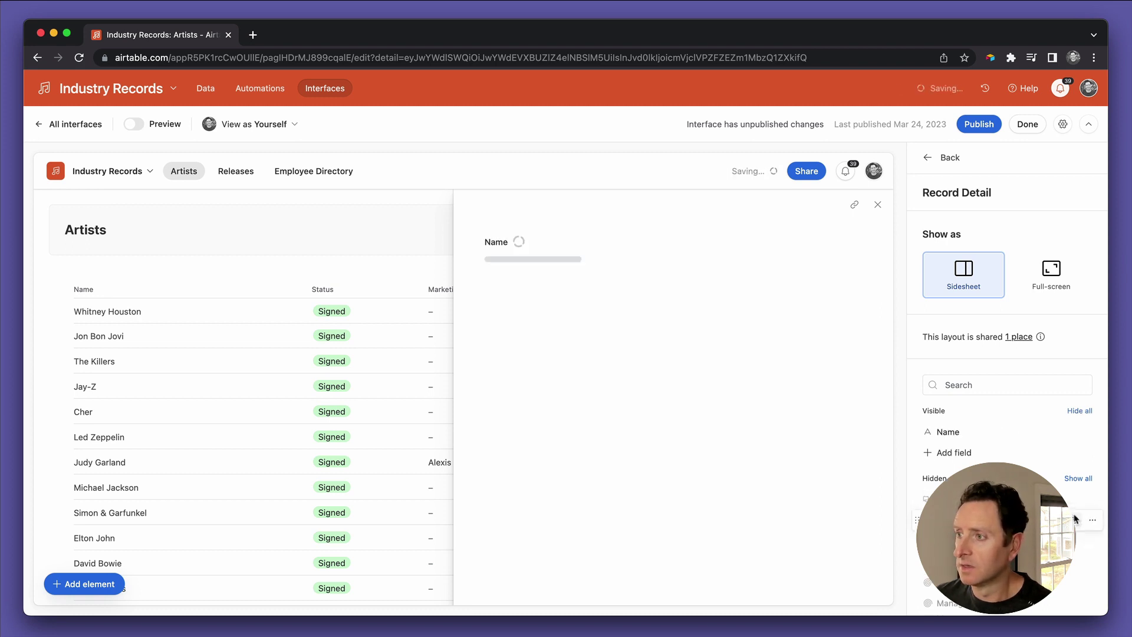
pyautogui.click(579, 260)
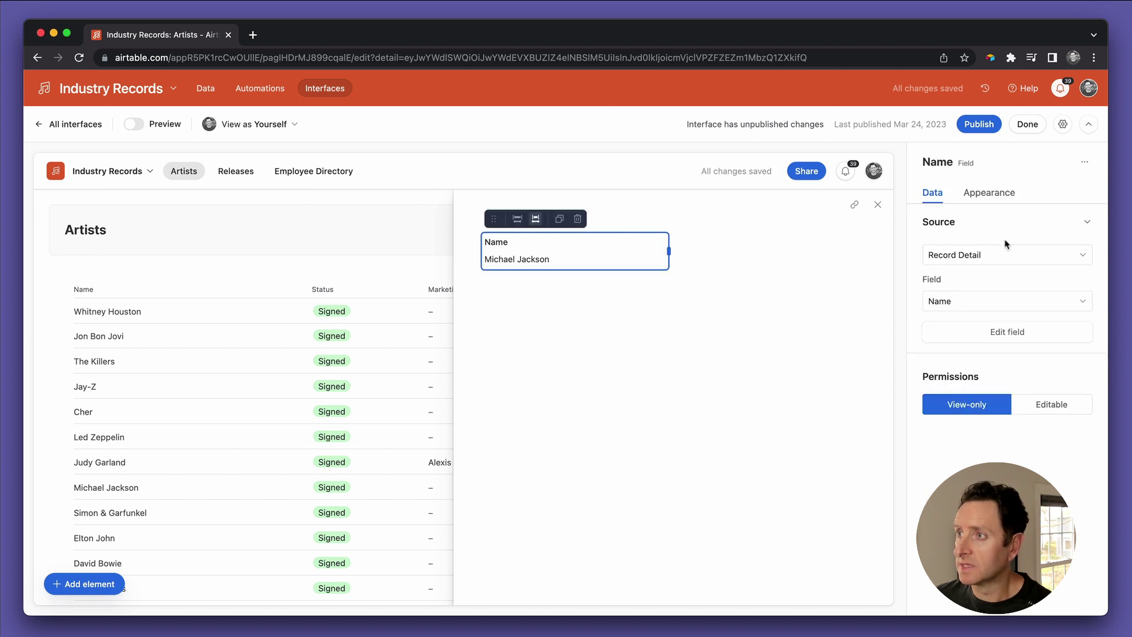
pyautogui.click(989, 192)
pyautogui.click(1032, 234)
pyautogui.click(1022, 330)
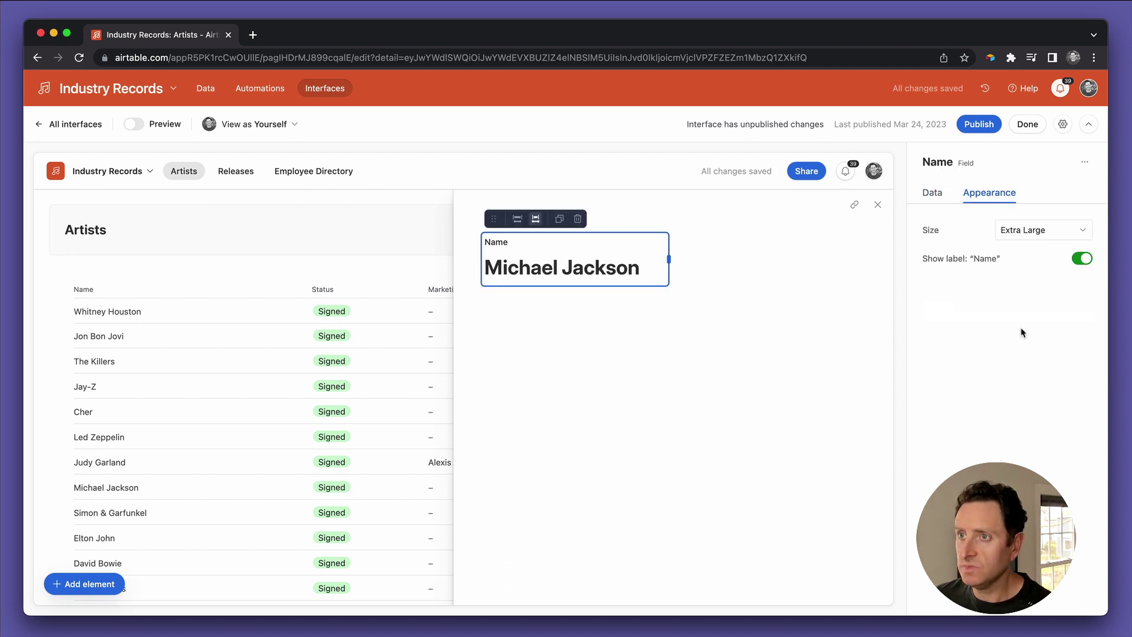
pyautogui.click(1082, 259)
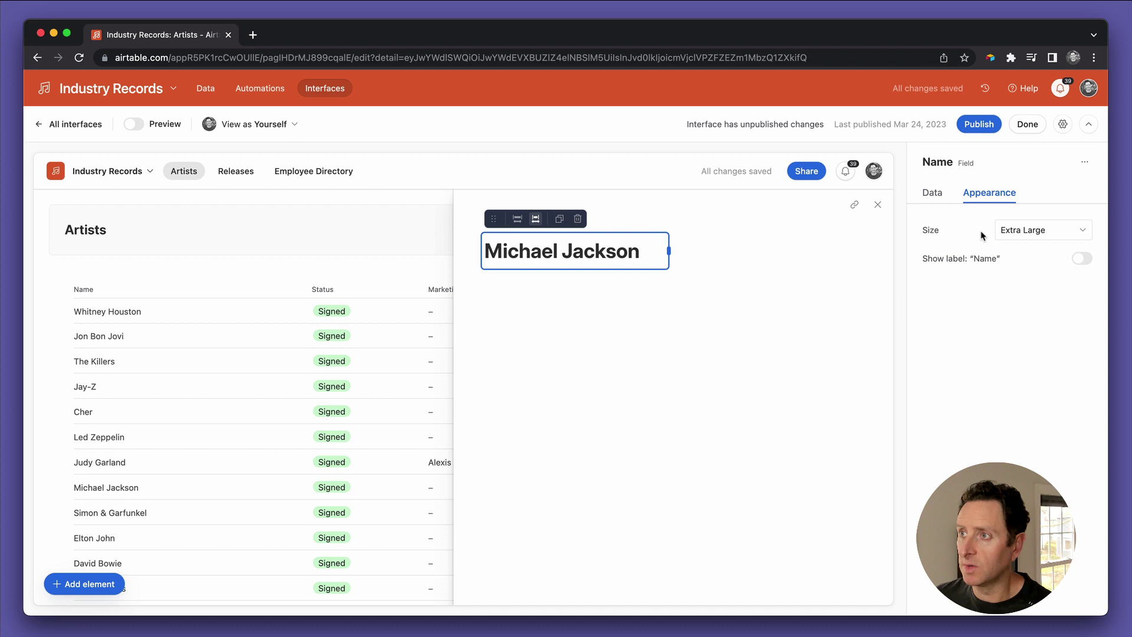
pyautogui.click(931, 194)
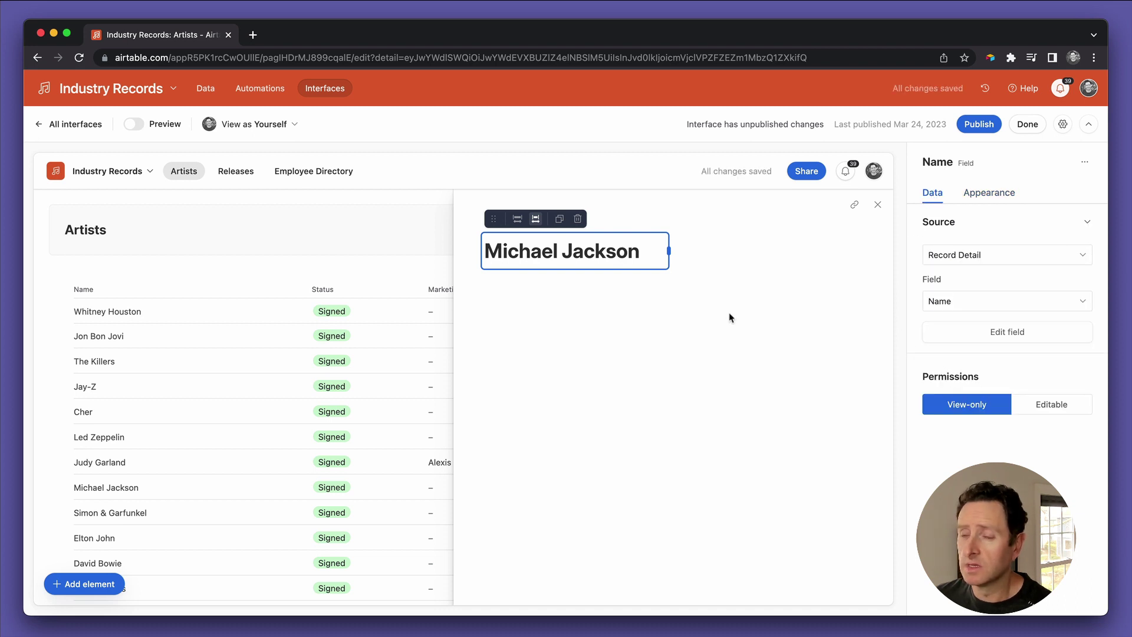
pyautogui.moveTo(667, 253); pyautogui.dragTo(896, 245)
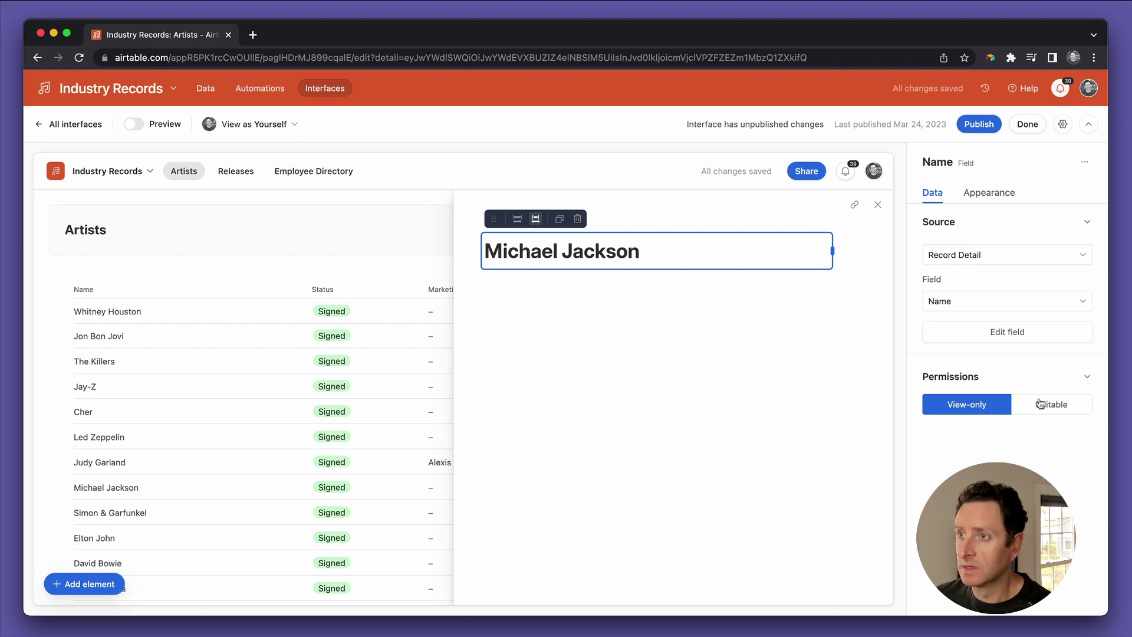
# Show the Marketing team, Notes and Instagram URL fields in the sidesheet
pyautogui.click(837, 381)
pyautogui.scroll(-3, 1019, 435)
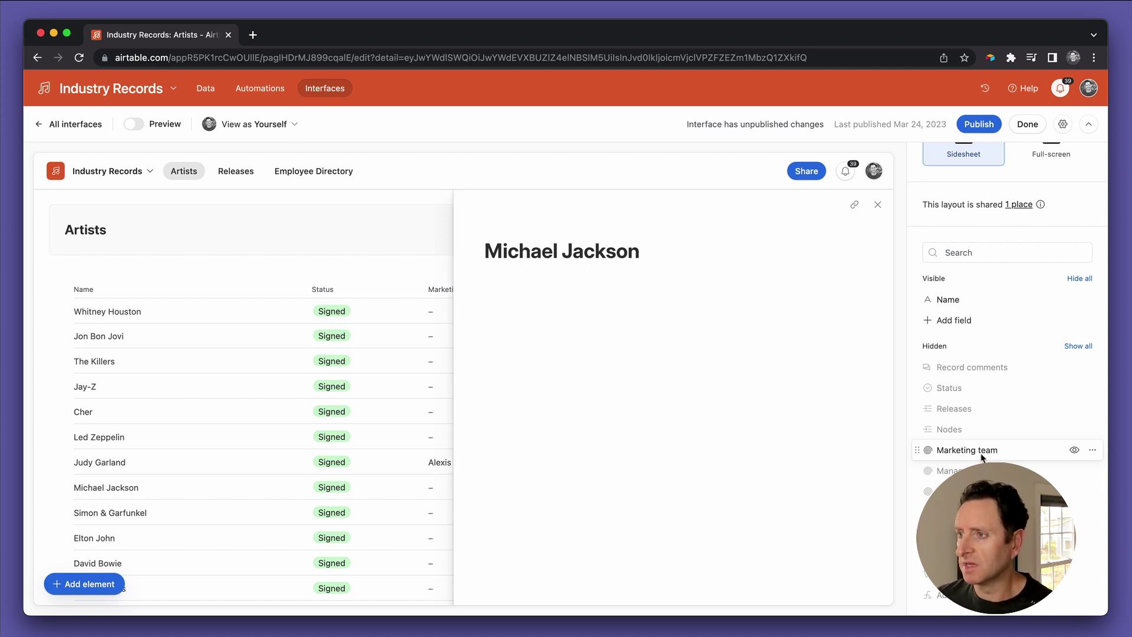
pyautogui.click(1074, 450)
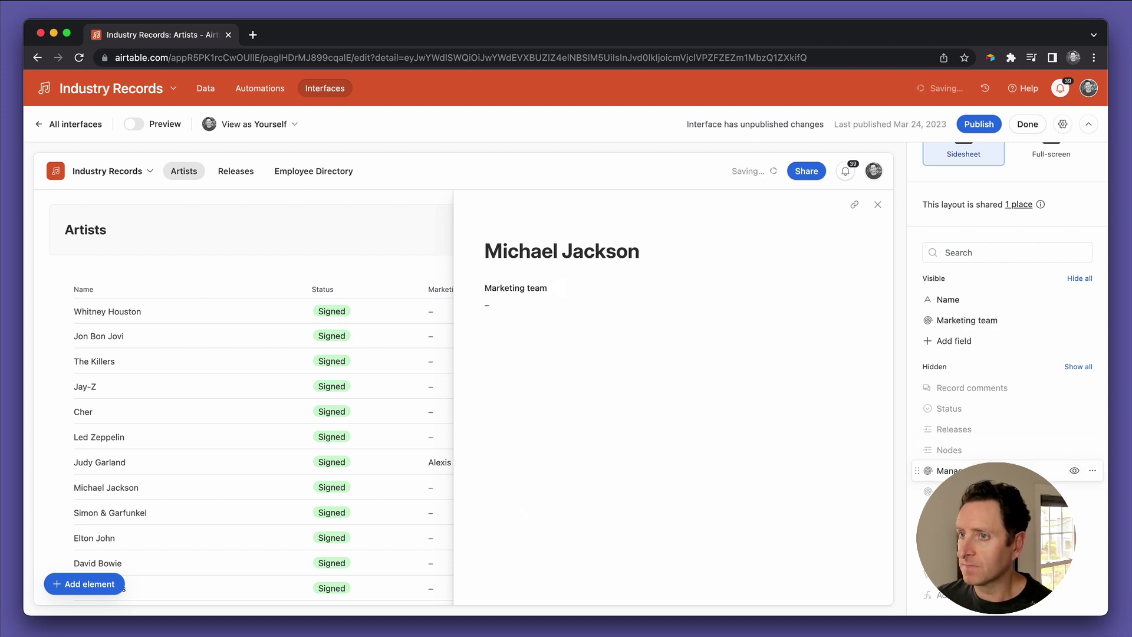
pyautogui.click(1074, 511)
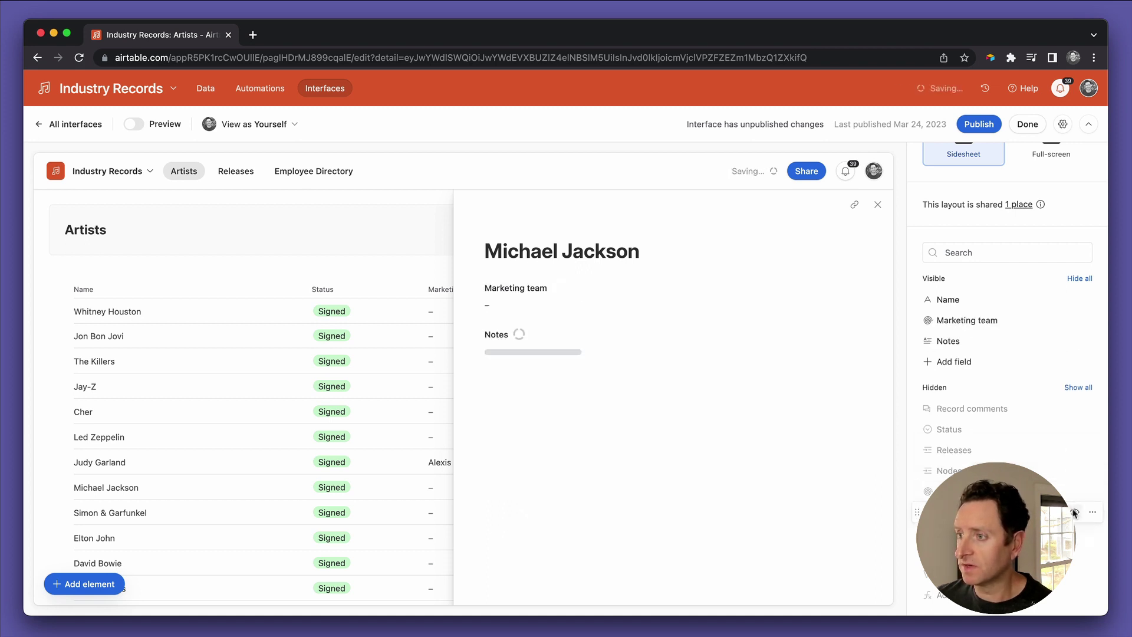
pyautogui.click(1076, 533)
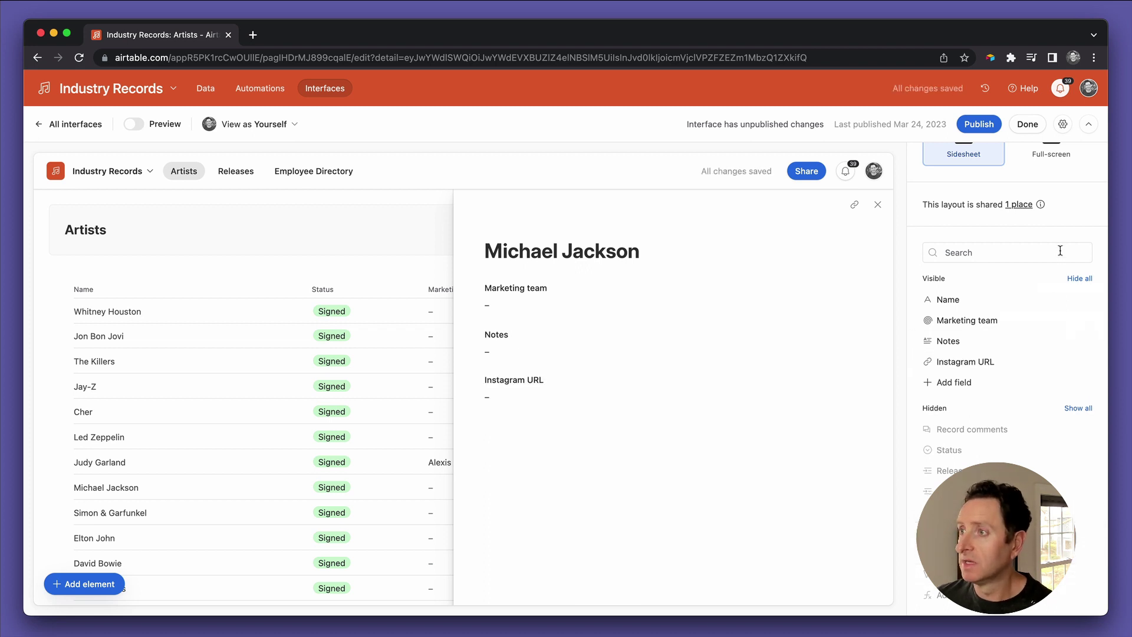
pyautogui.scroll(3, 991, 208)
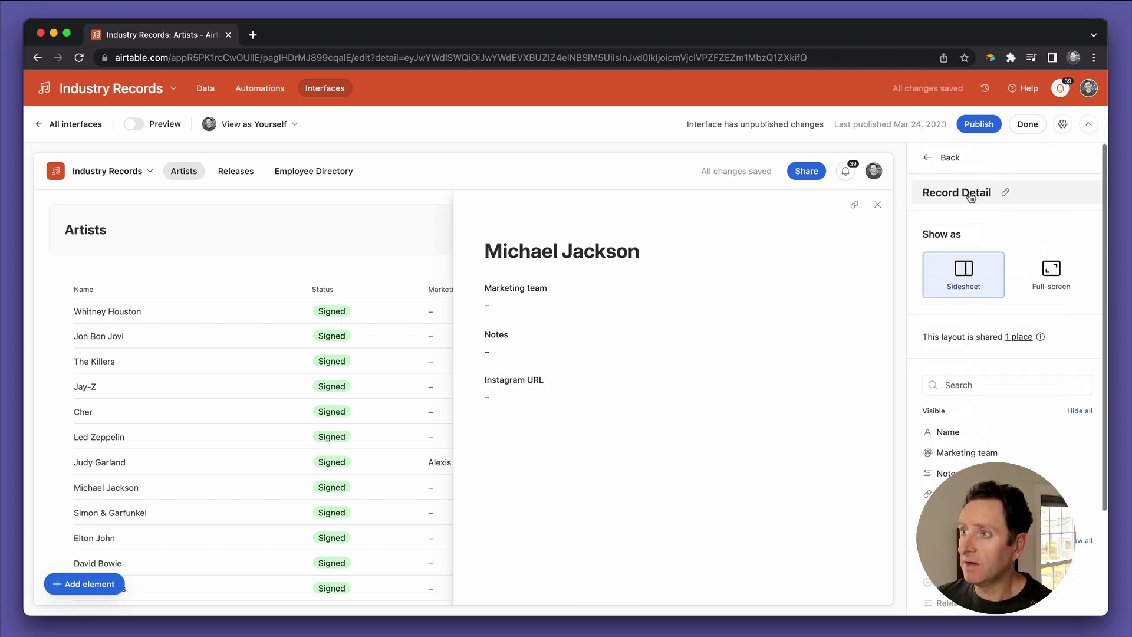
# Open The Killers' record and set the Instagram URL and Notes fields to Editable
pyautogui.click(941, 156)
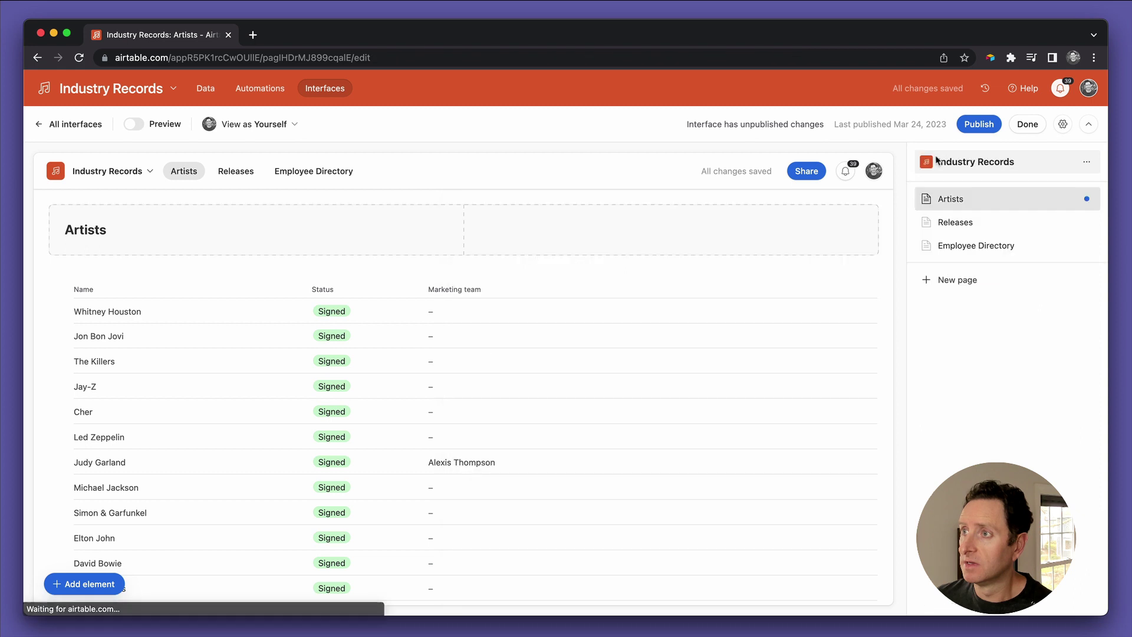
pyautogui.click(282, 363)
pyautogui.click(283, 365)
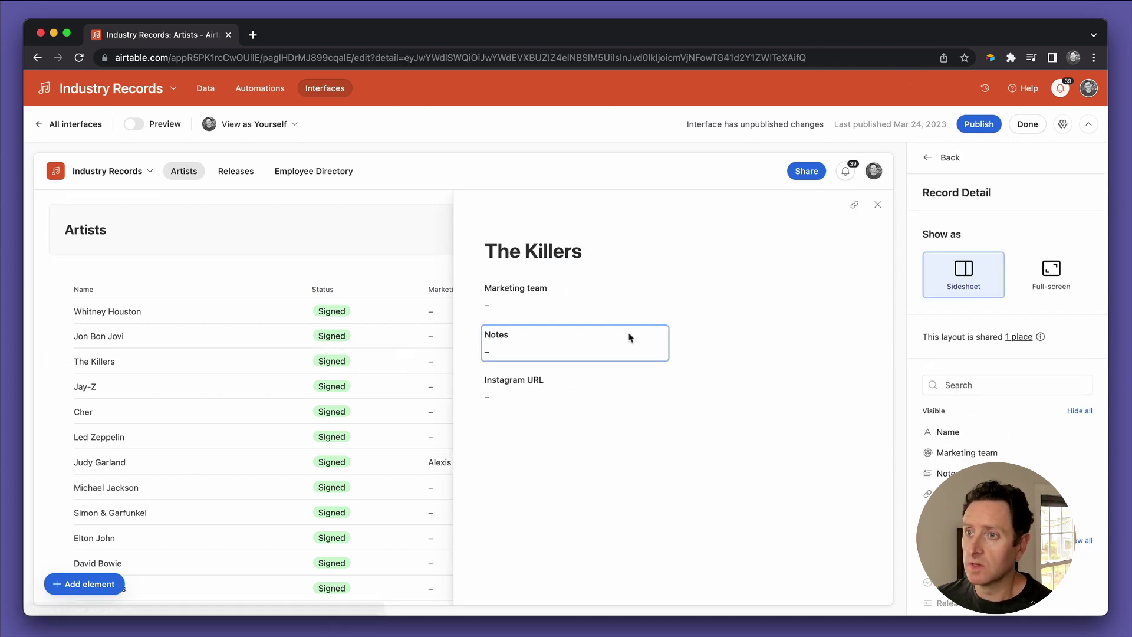
pyautogui.click(518, 394)
pyautogui.click(1041, 407)
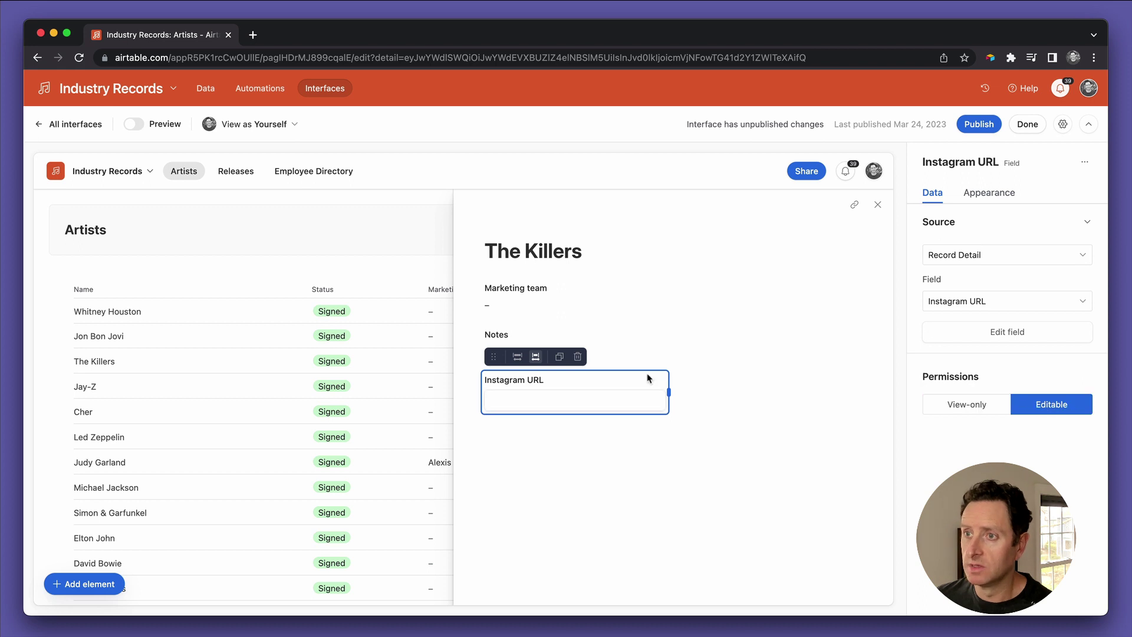
pyautogui.click(586, 339)
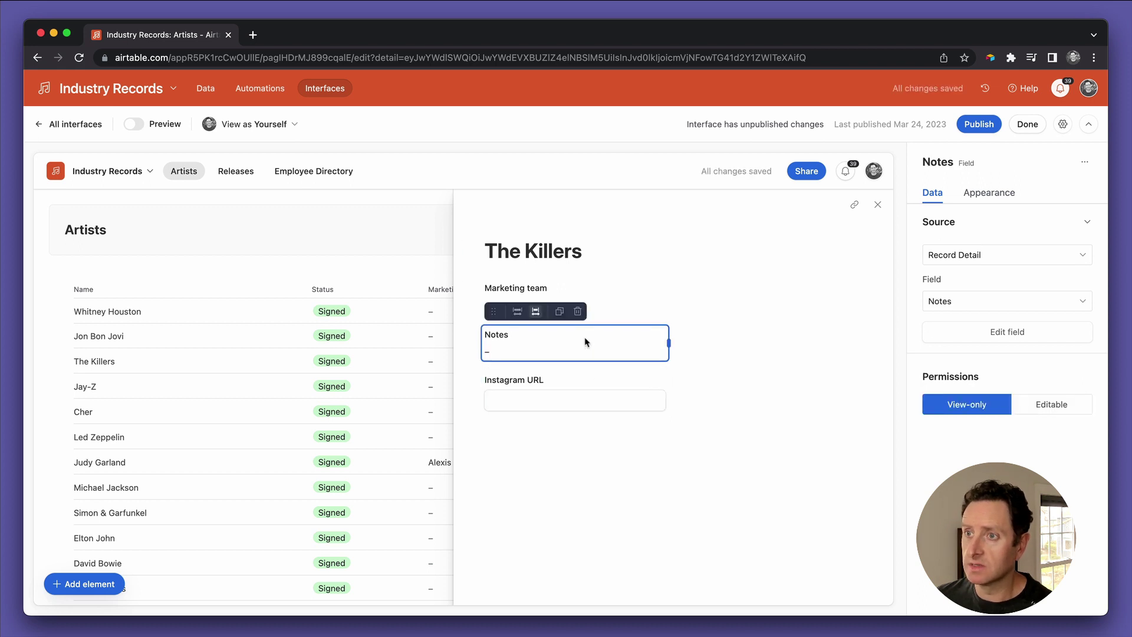
pyautogui.click(1037, 404)
# Widen the Notes and Instagram URL elements to the full sidesheet width
pyautogui.click(635, 290)
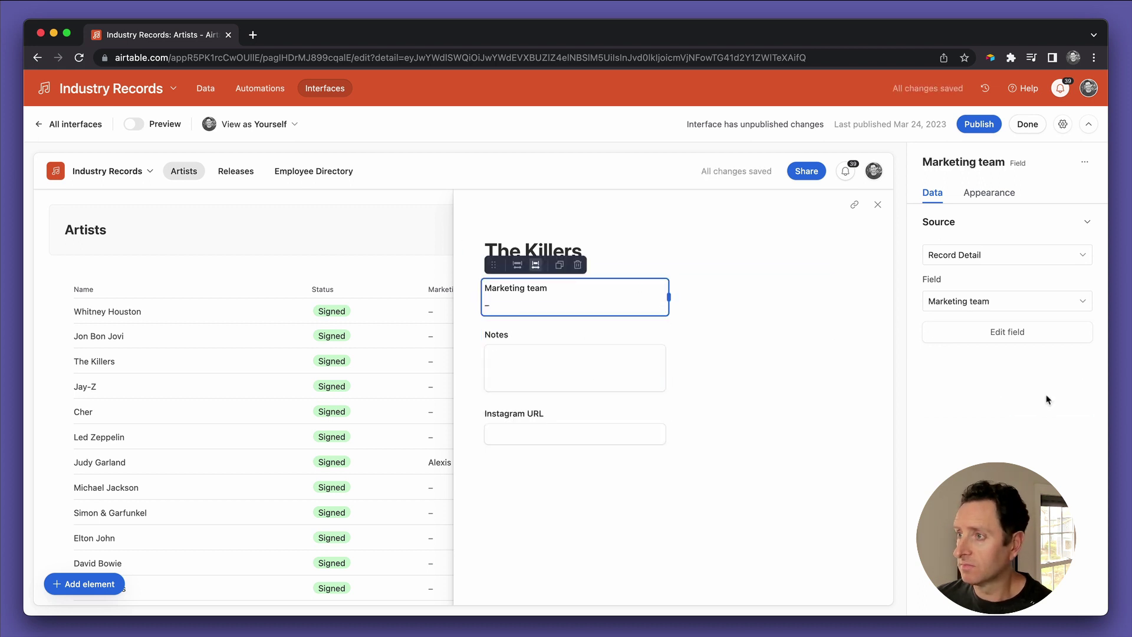
pyautogui.click(620, 372)
pyautogui.click(619, 372)
pyautogui.moveTo(670, 360); pyautogui.dragTo(878, 361)
pyautogui.click(649, 442)
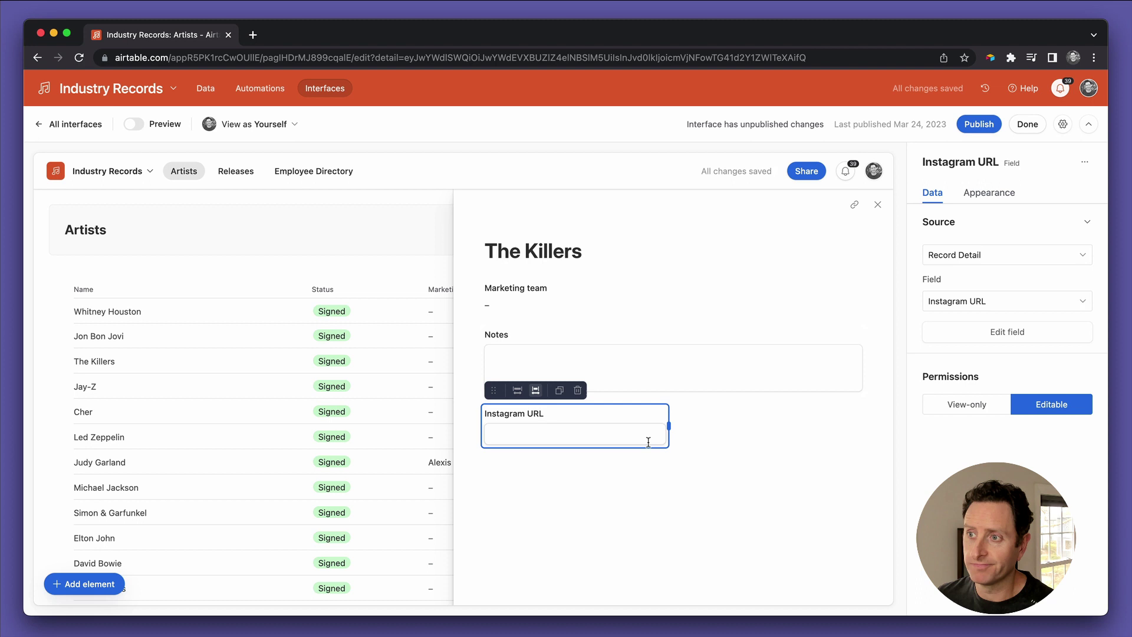
pyautogui.moveTo(670, 427); pyautogui.dragTo(864, 426)
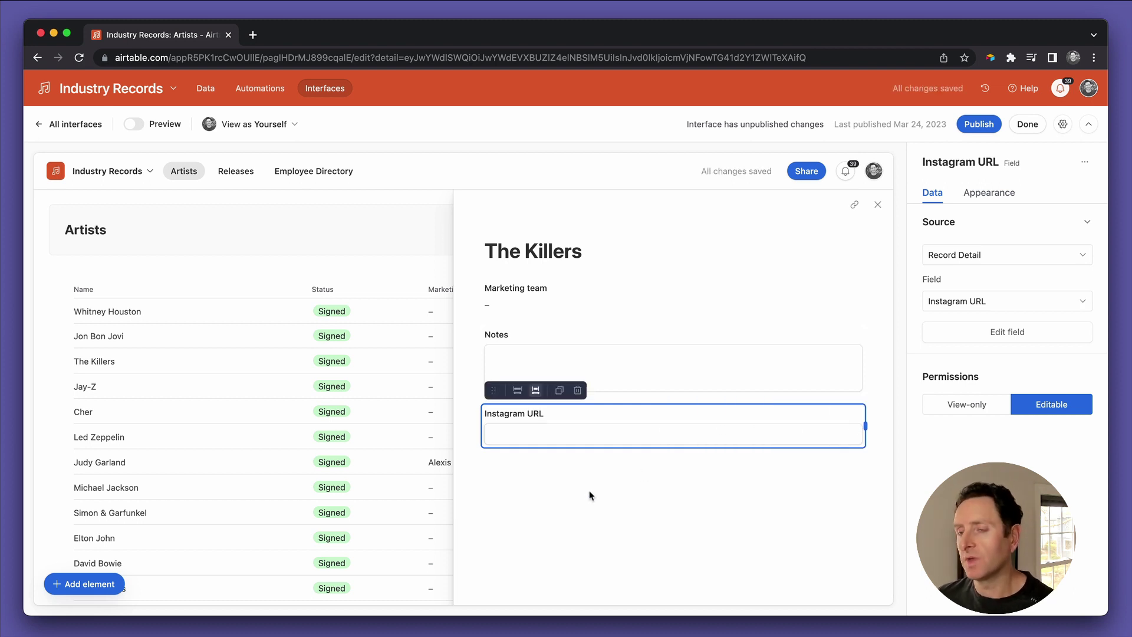
pyautogui.click(584, 519)
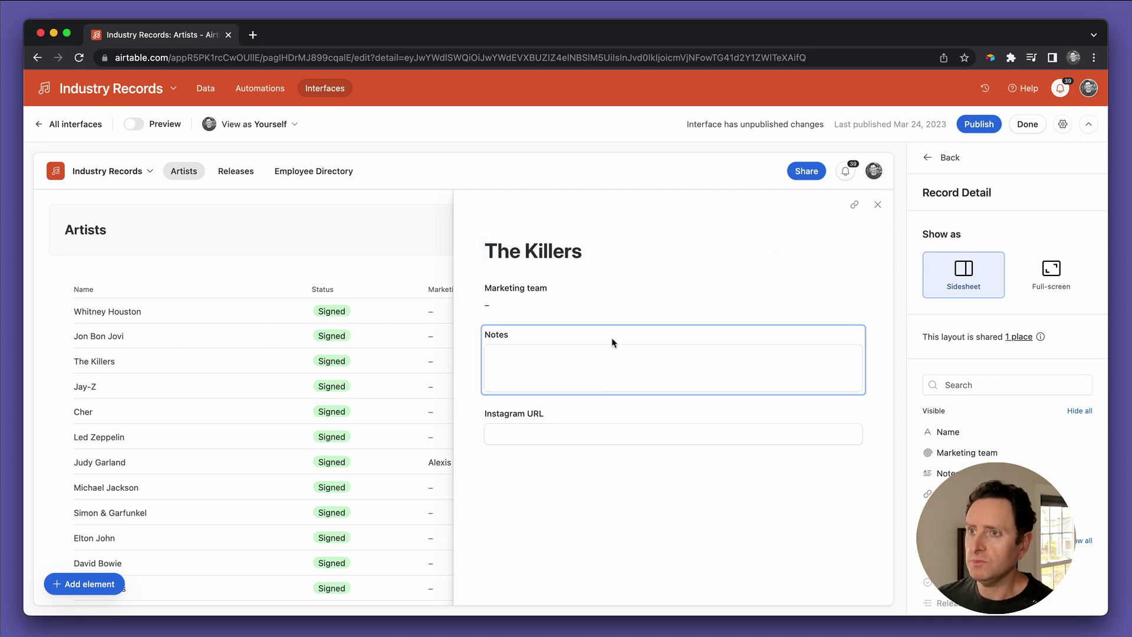
# Start typing The Killers' notes, entering 'Lori' into the Notes field
pyautogui.click(594, 362)
pyautogui.click(594, 362)
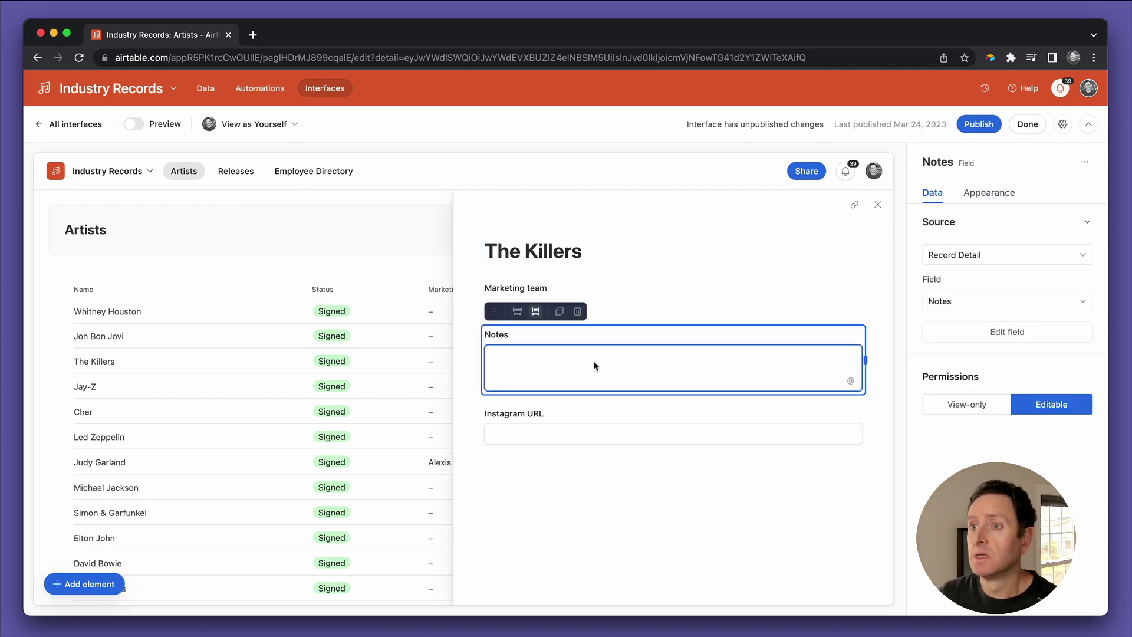
pyautogui.write('Lori')
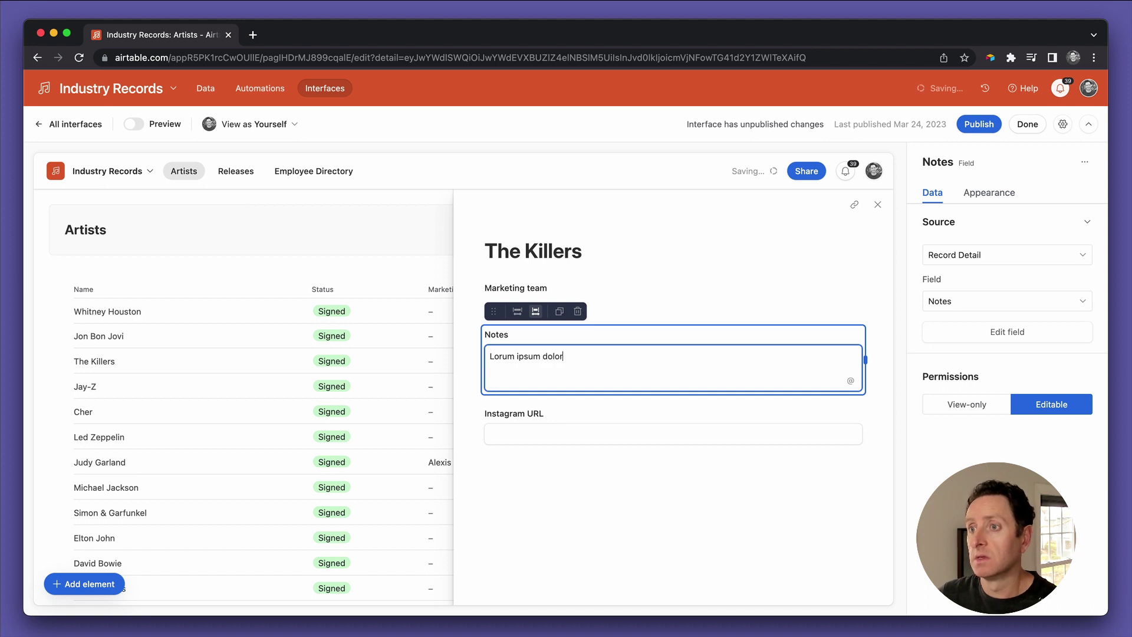
# In the Artists data table, add 'This comes from the database itself.' to The Killers' Notes cell
pyautogui.click(204, 88)
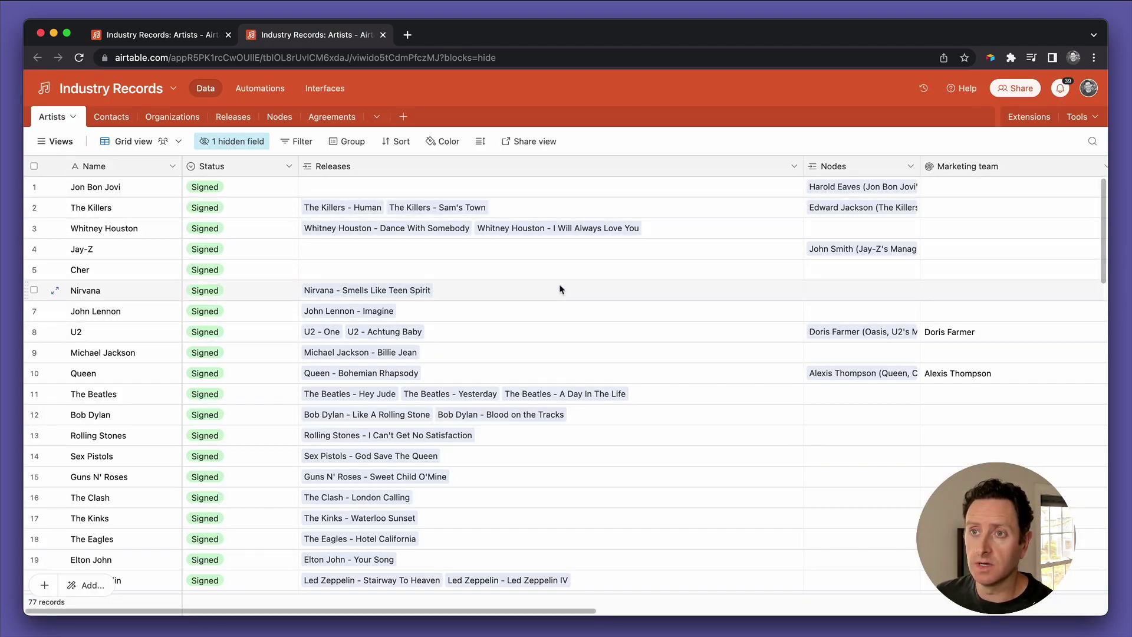
pyautogui.hscroll(15, 560, 289)
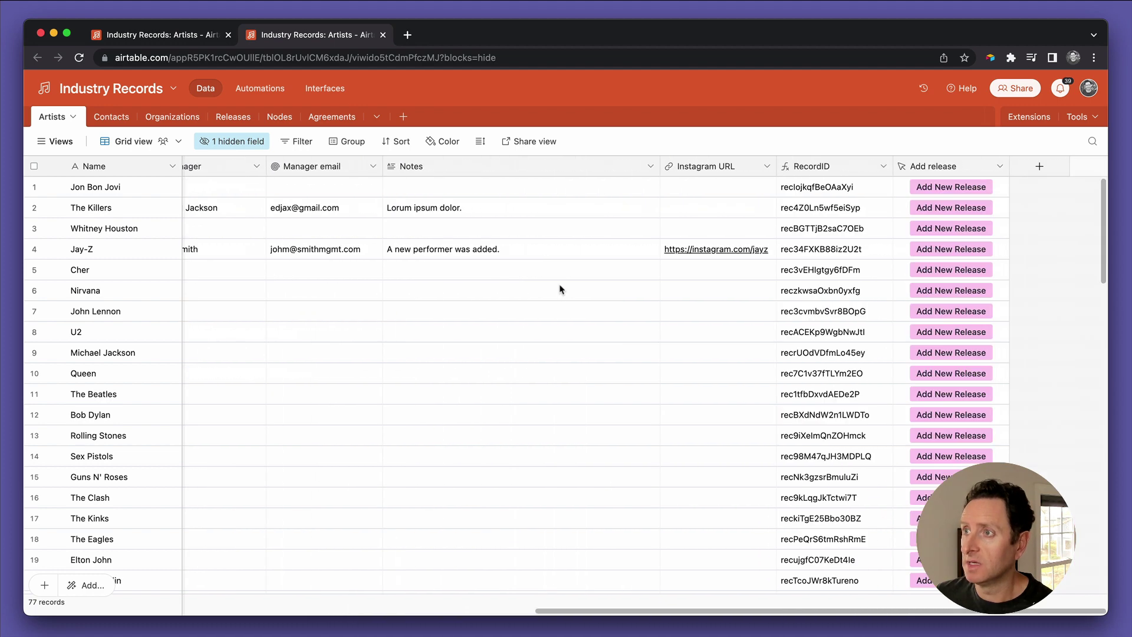
pyautogui.click(443, 208)
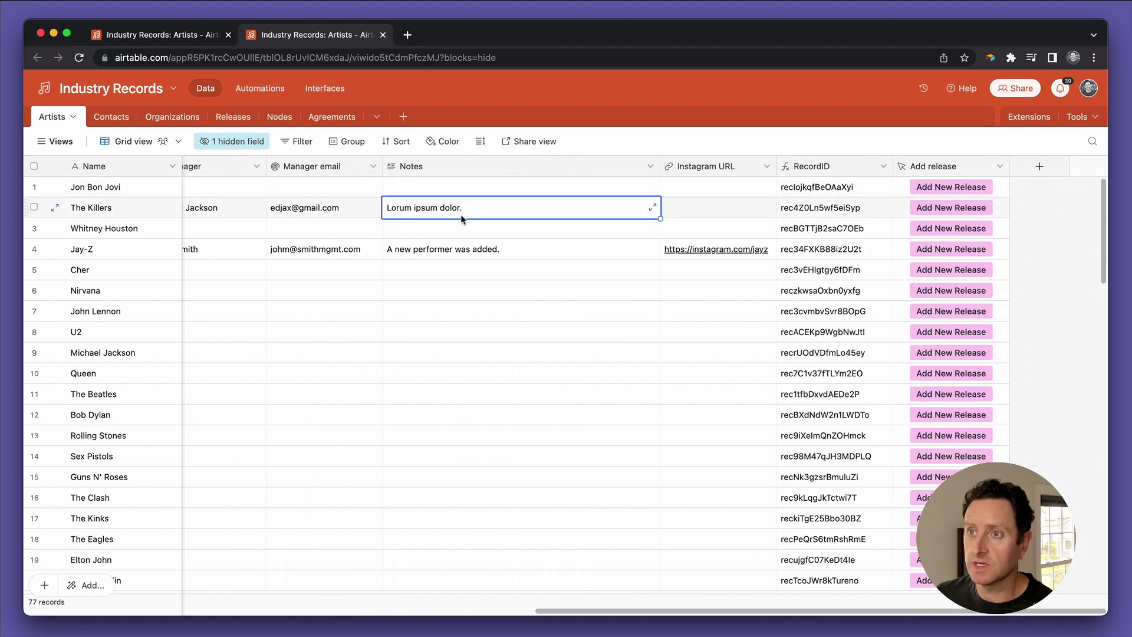
pyautogui.click(475, 214)
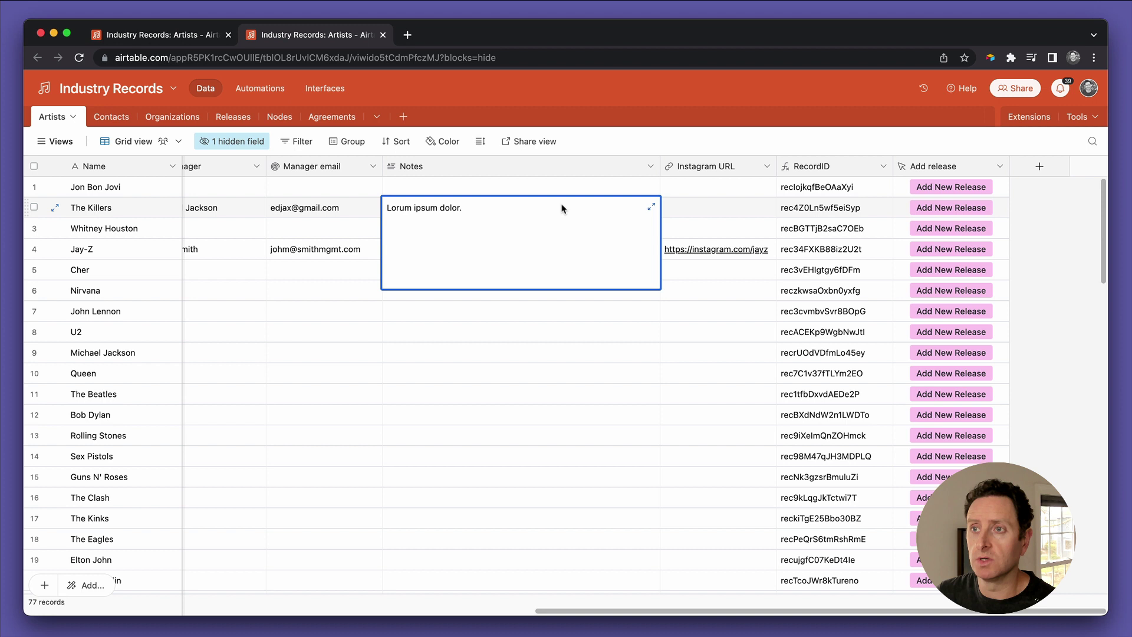
pyautogui.write('This')
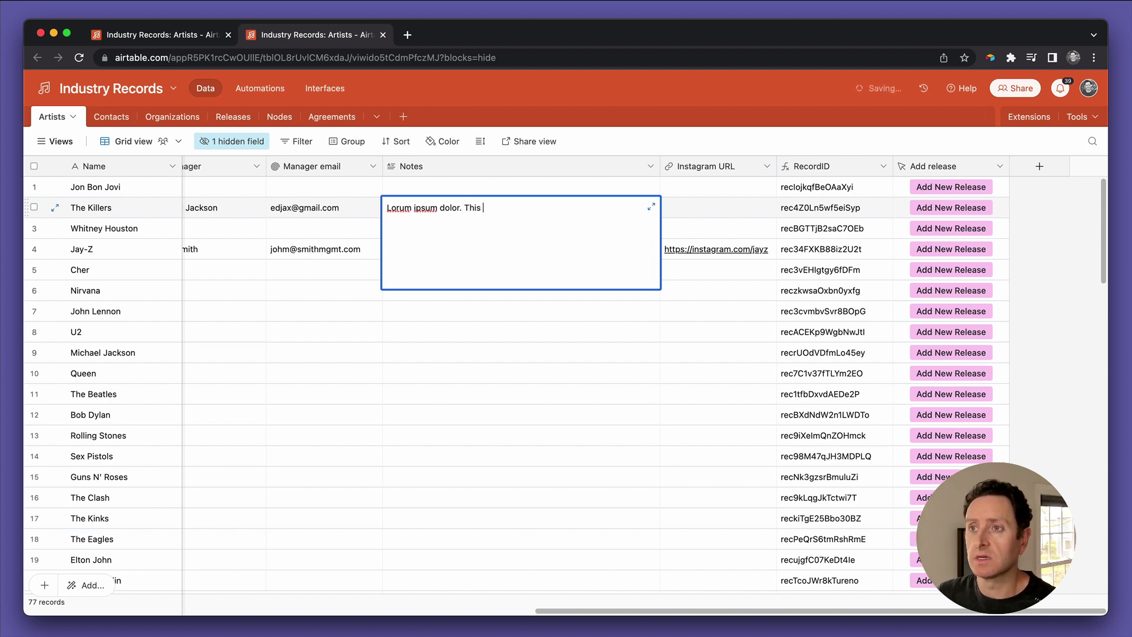
pyautogui.write(' comes from the')
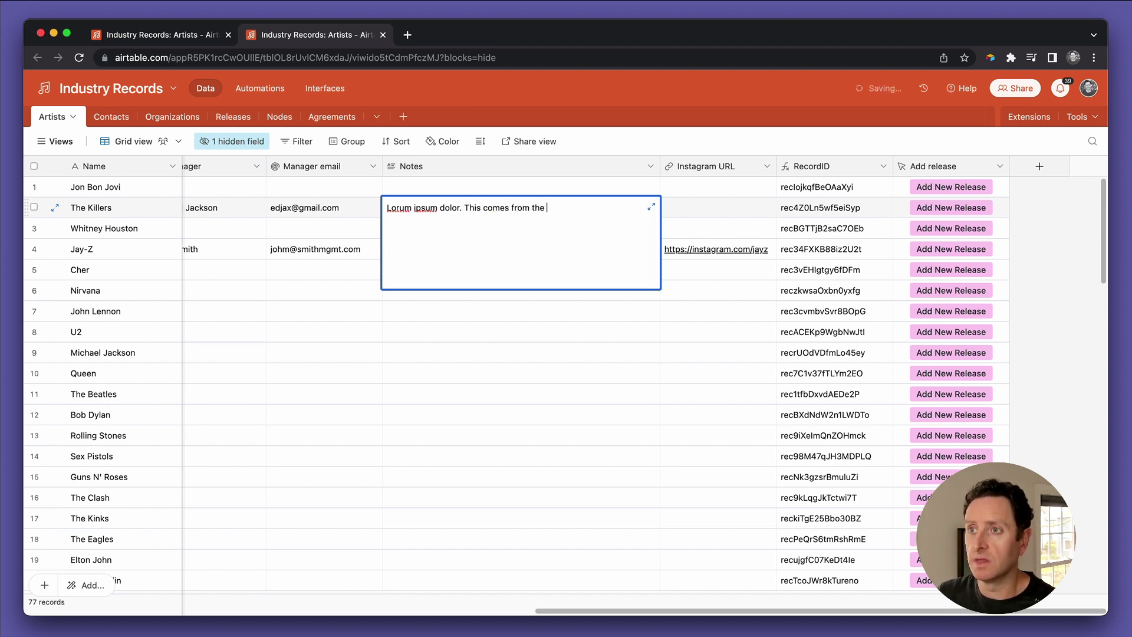
pyautogui.write(' dtagba')
pyautogui.write('abase ite')
pyautogui.press('BackSpace')
# Return to the interface editor, deselect Notes, and close The Killers' record sidesheet
pyautogui.write('self.')
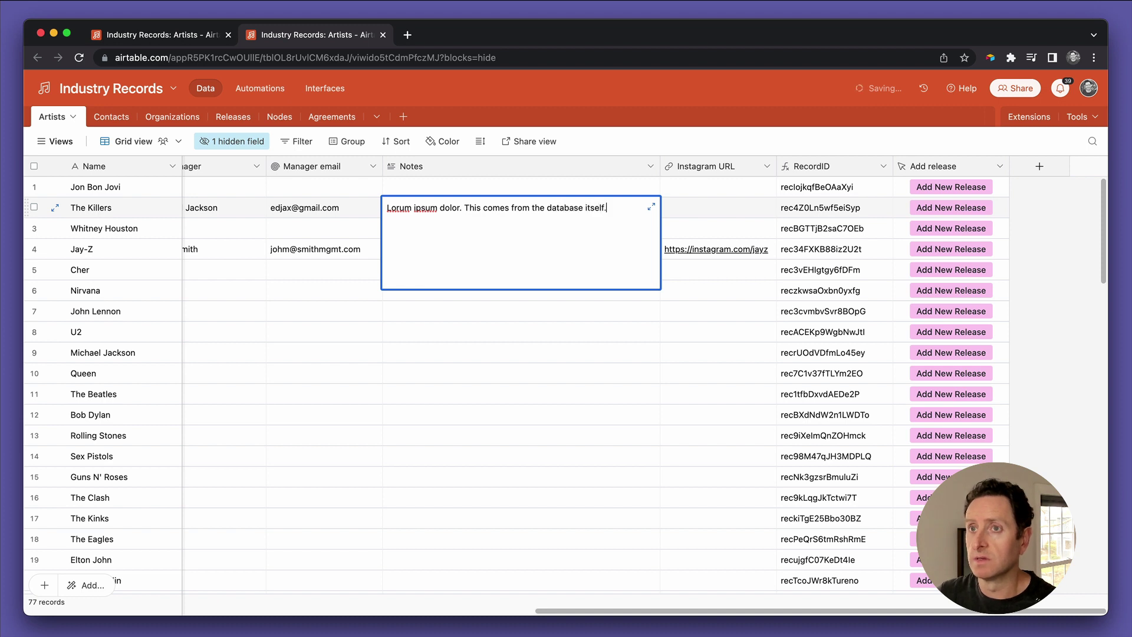
pyautogui.hotkey('ctrl', 'shift', 'Tab')
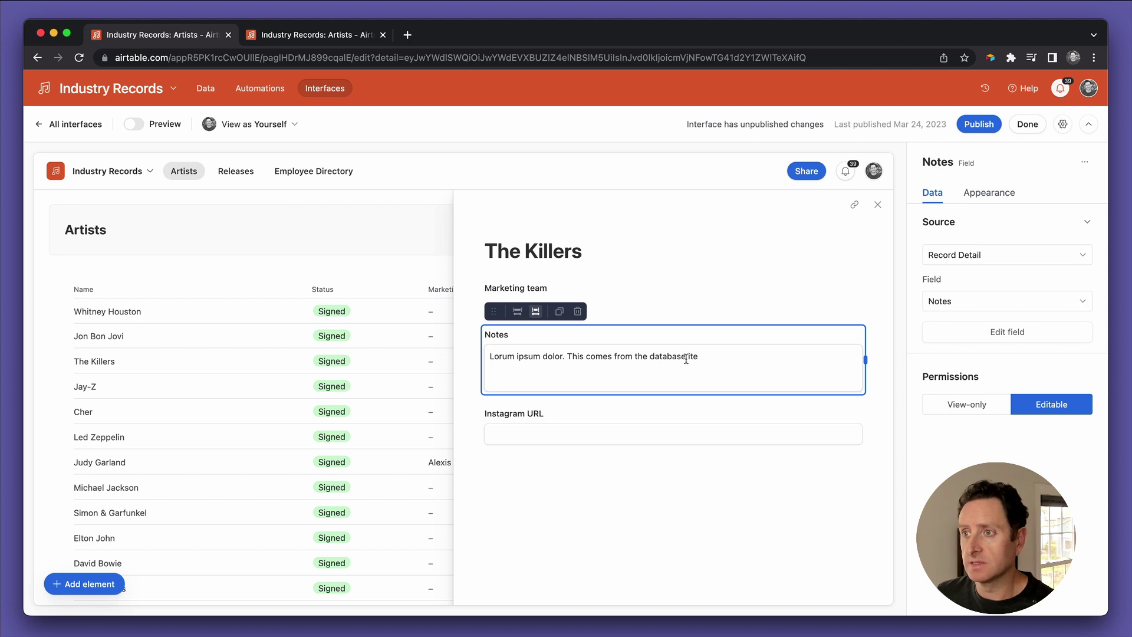
pyautogui.click(721, 306)
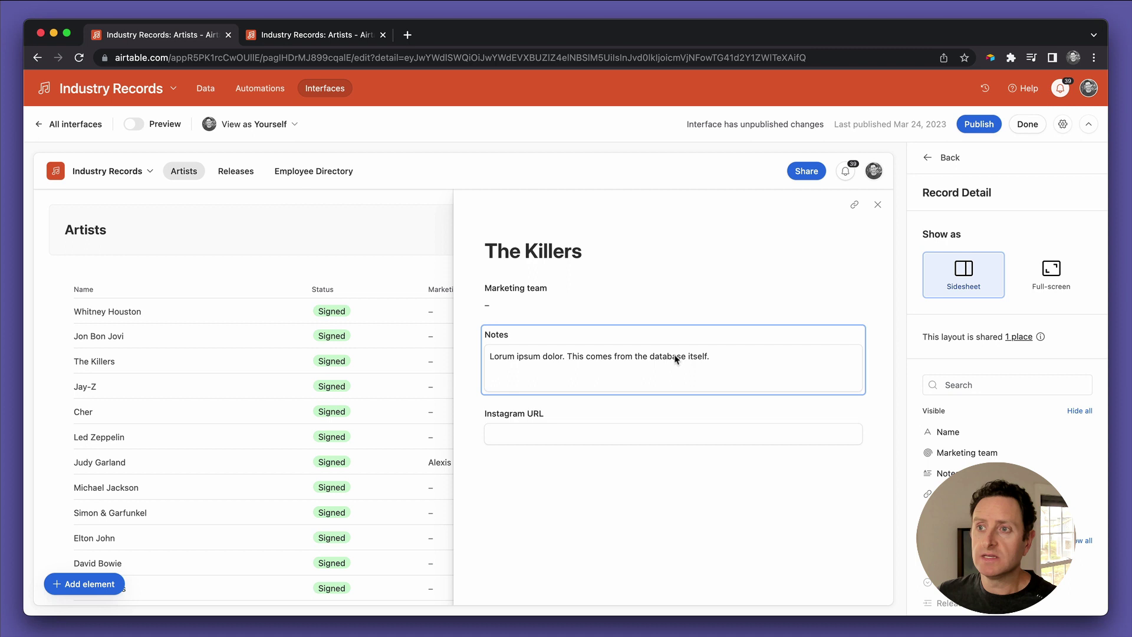
pyautogui.click(877, 205)
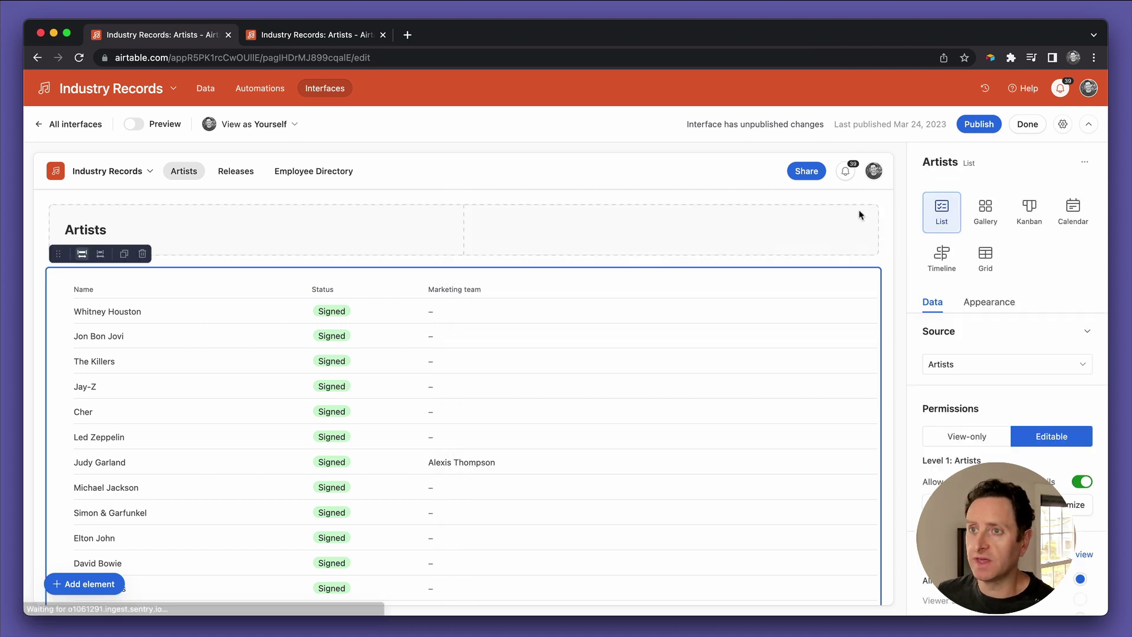
pyautogui.scroll(-10, 408, 452)
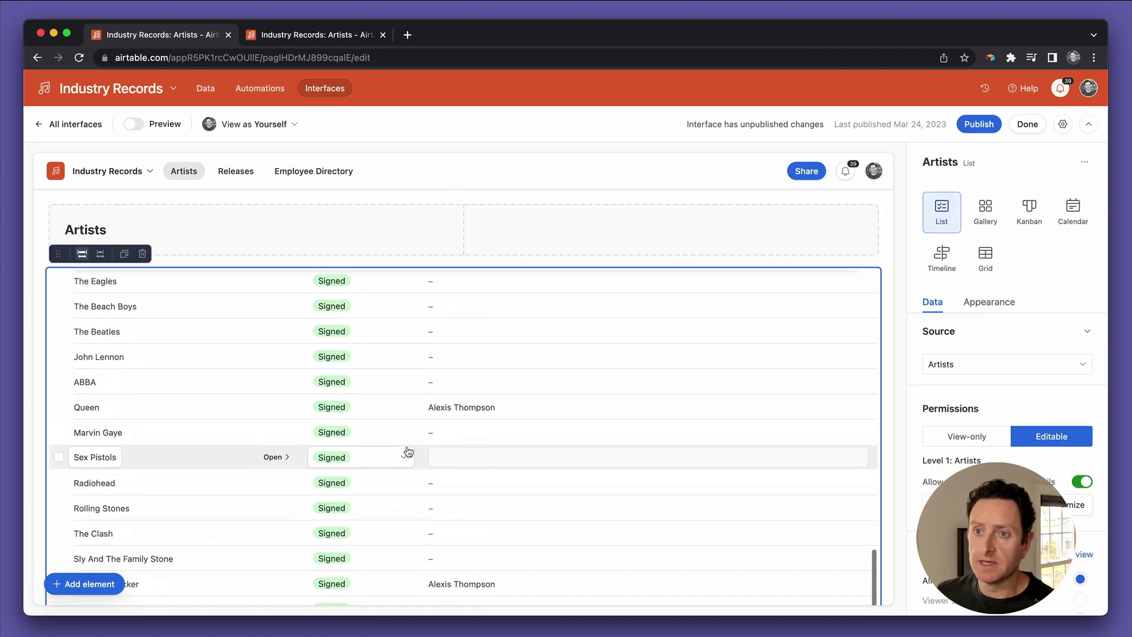
pyautogui.scroll(10, 408, 452)
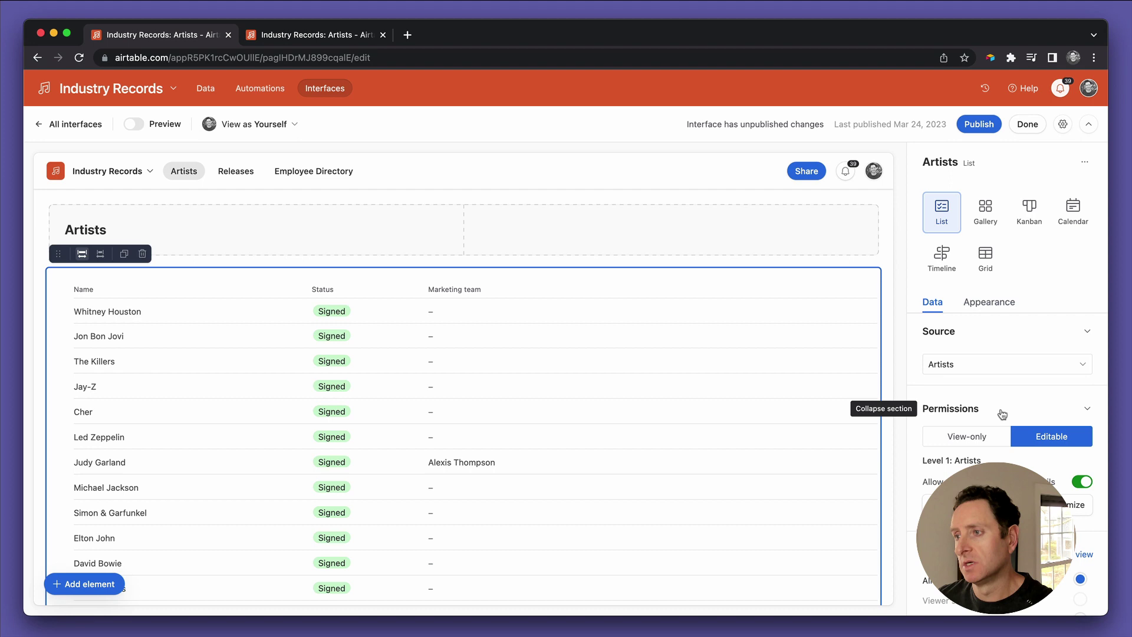
pyautogui.click(263, 182)
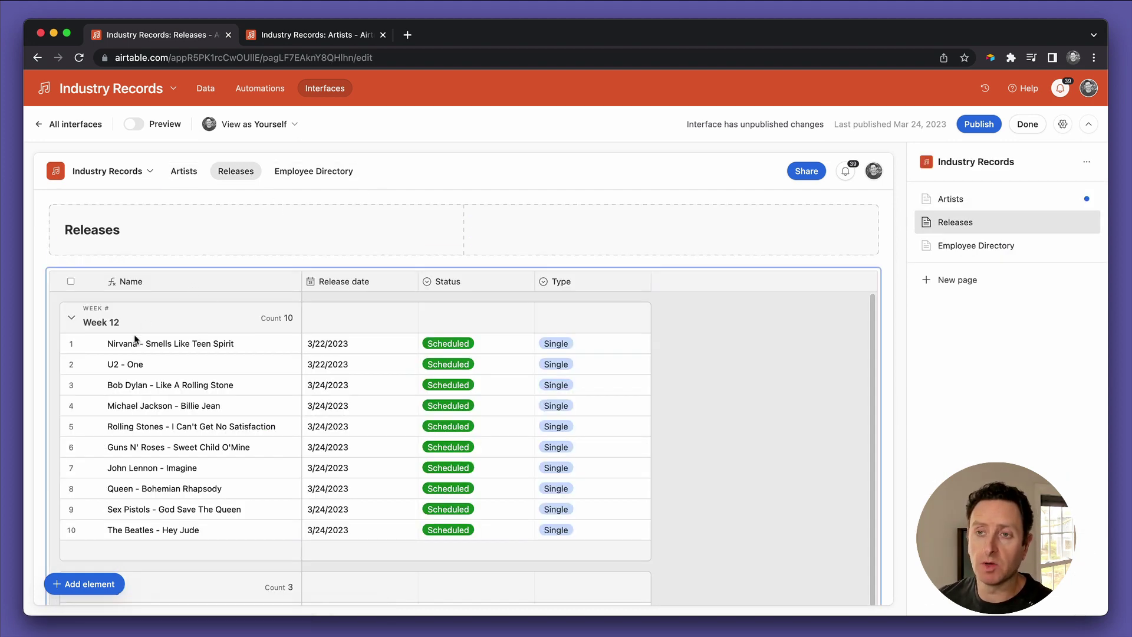
pyautogui.click(353, 350)
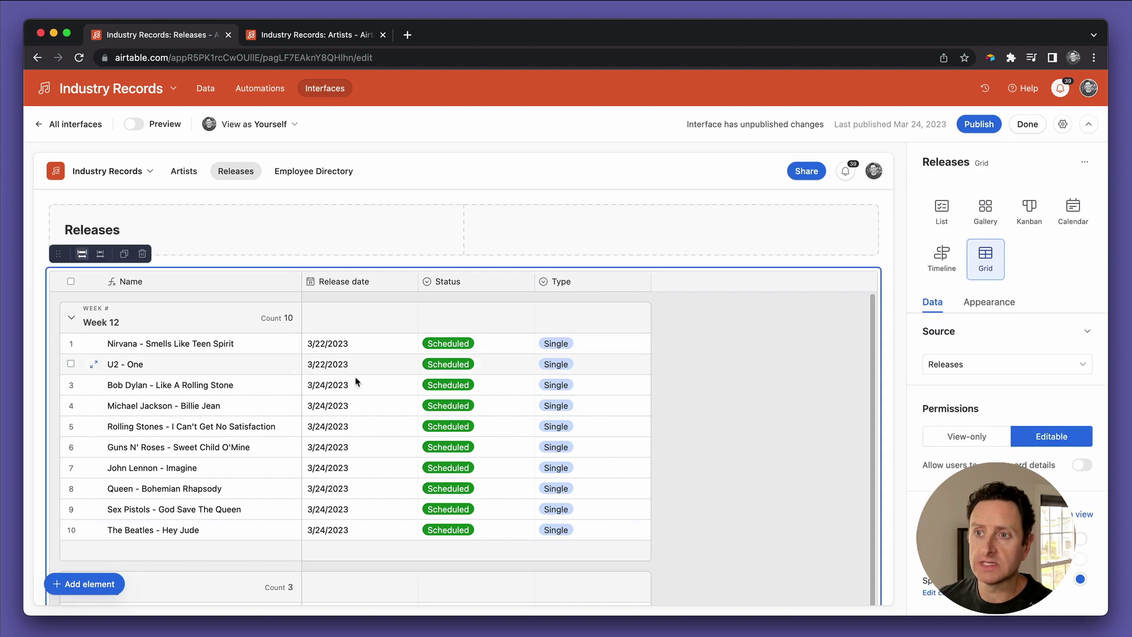
pyautogui.click(362, 531)
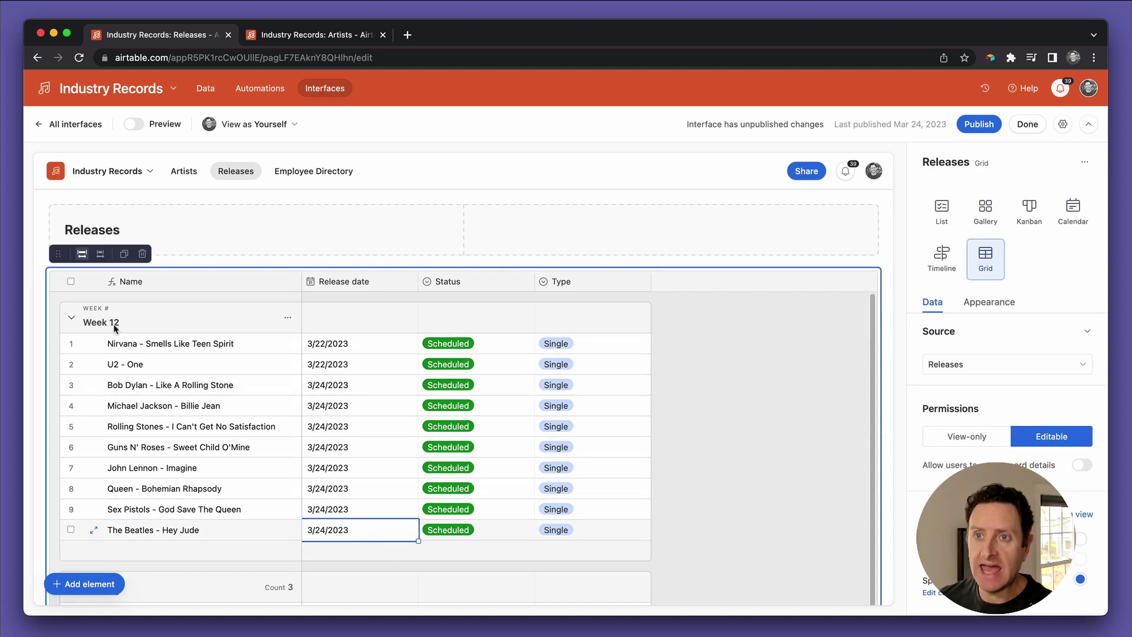
pyautogui.scroll(-3, 114, 328)
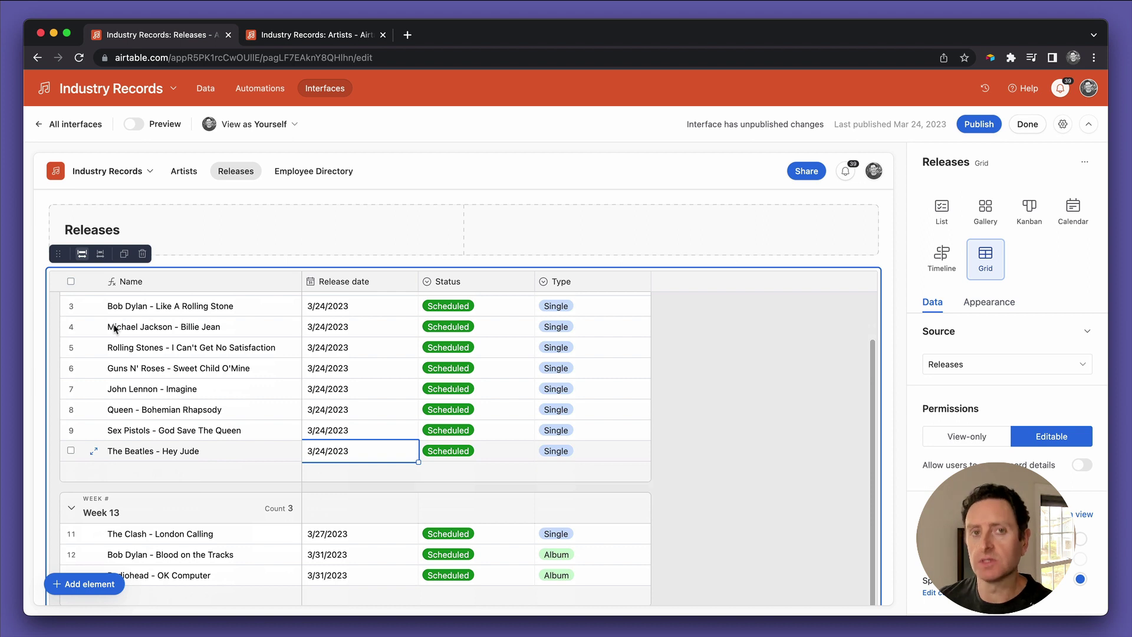
pyautogui.scroll(3, 114, 329)
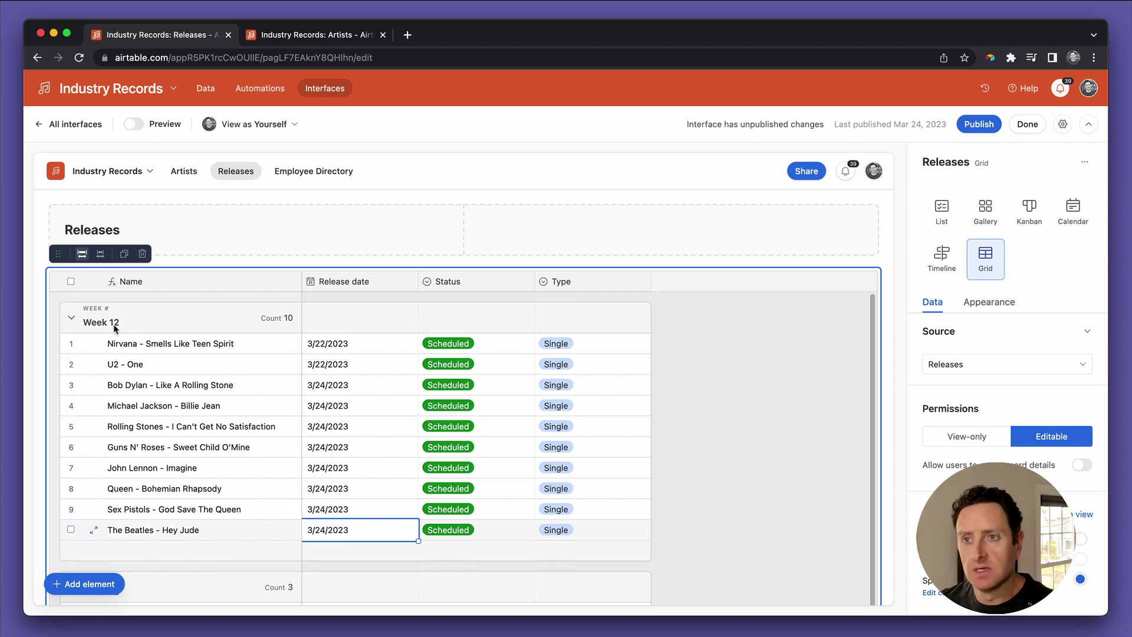
pyautogui.click(330, 345)
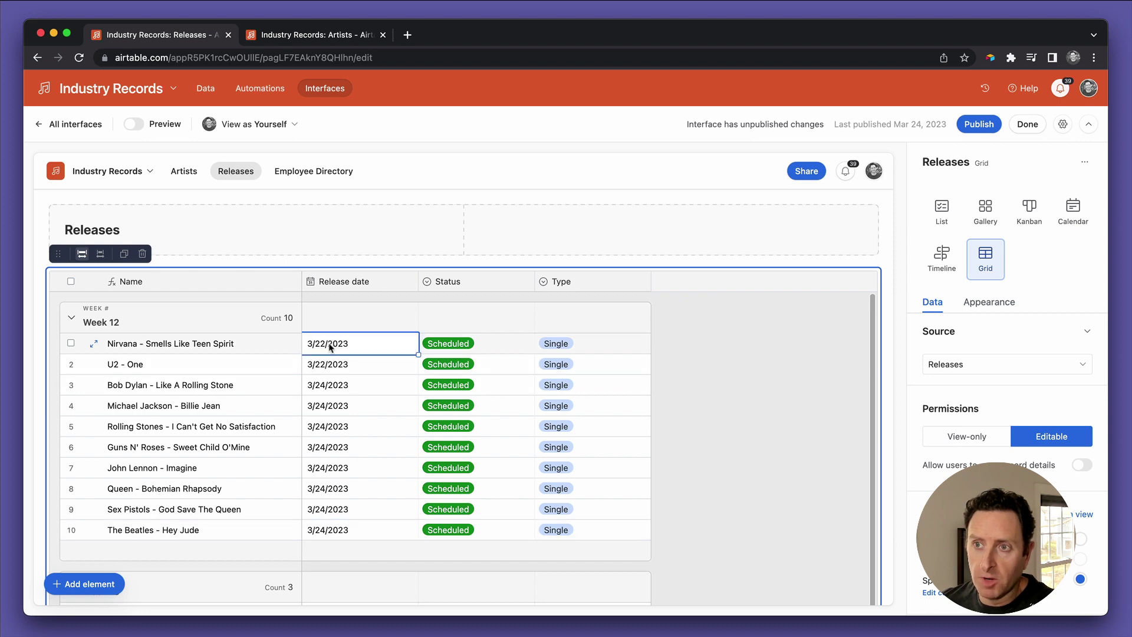
pyautogui.click(345, 448)
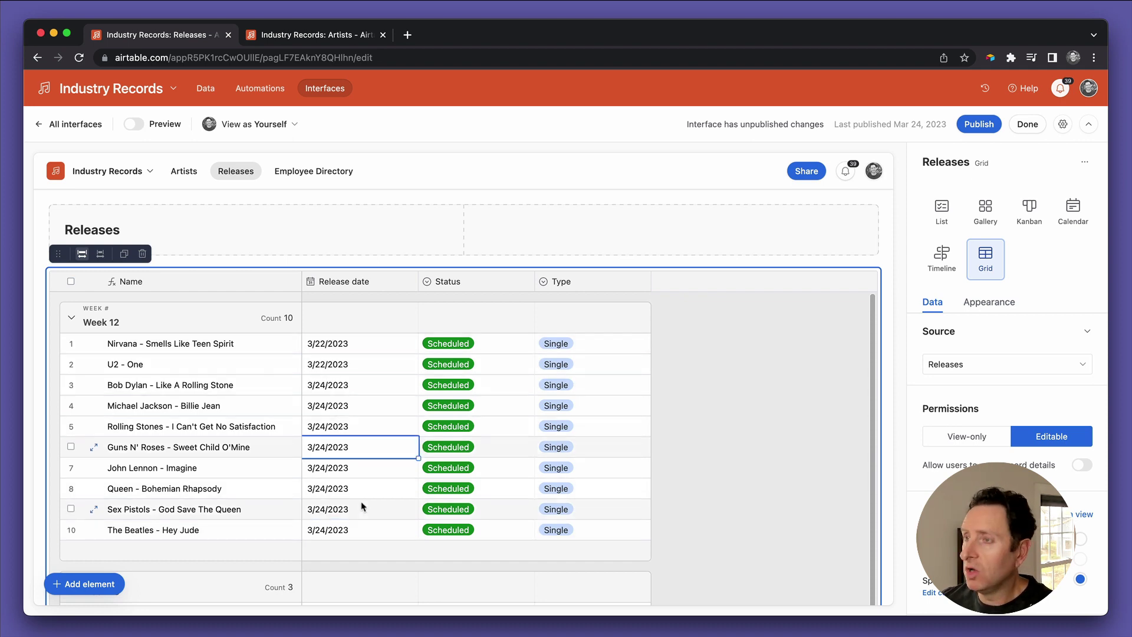
pyautogui.scroll(-2, 363, 507)
pyautogui.scroll(2, 260, 425)
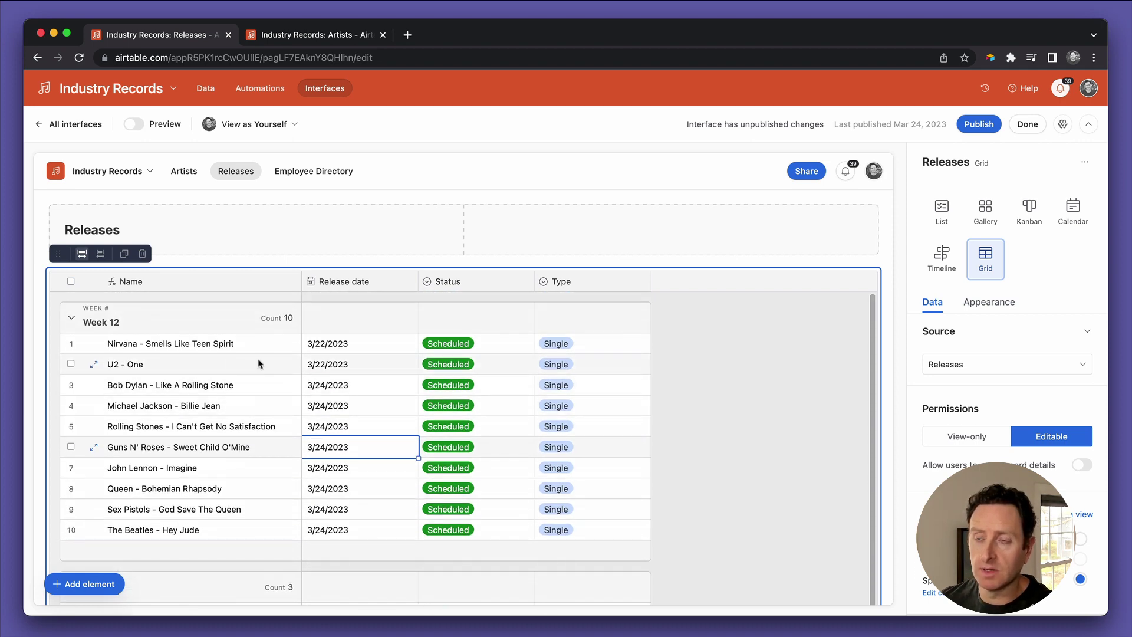
pyautogui.scroll(-5, 383, 458)
pyautogui.scroll(1, 382, 458)
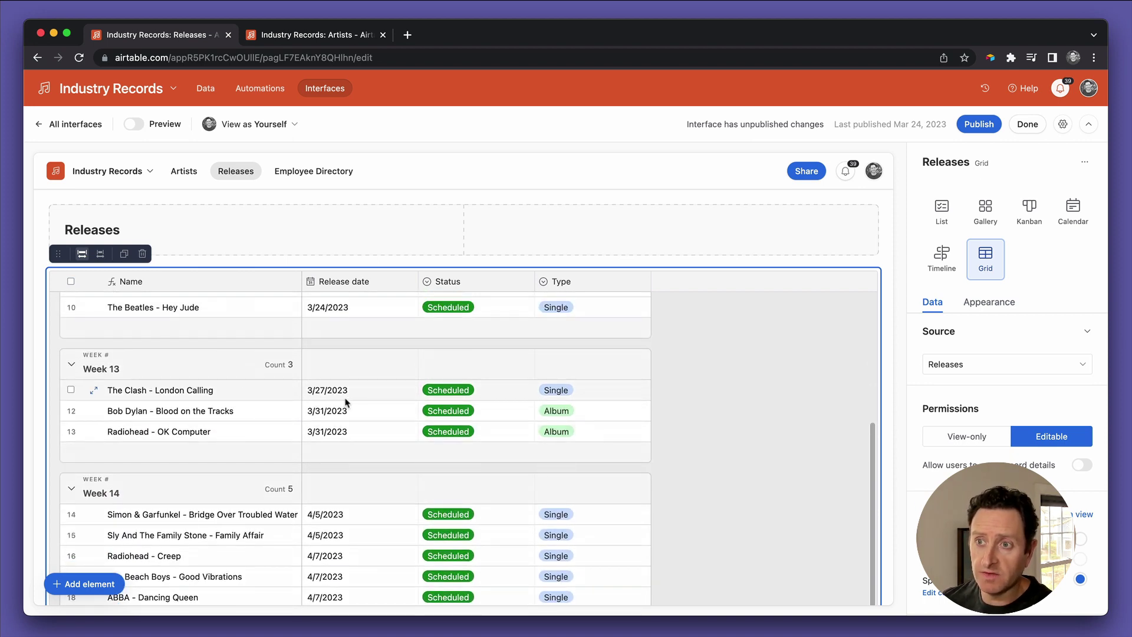
pyautogui.click(346, 400)
pyautogui.click(347, 416)
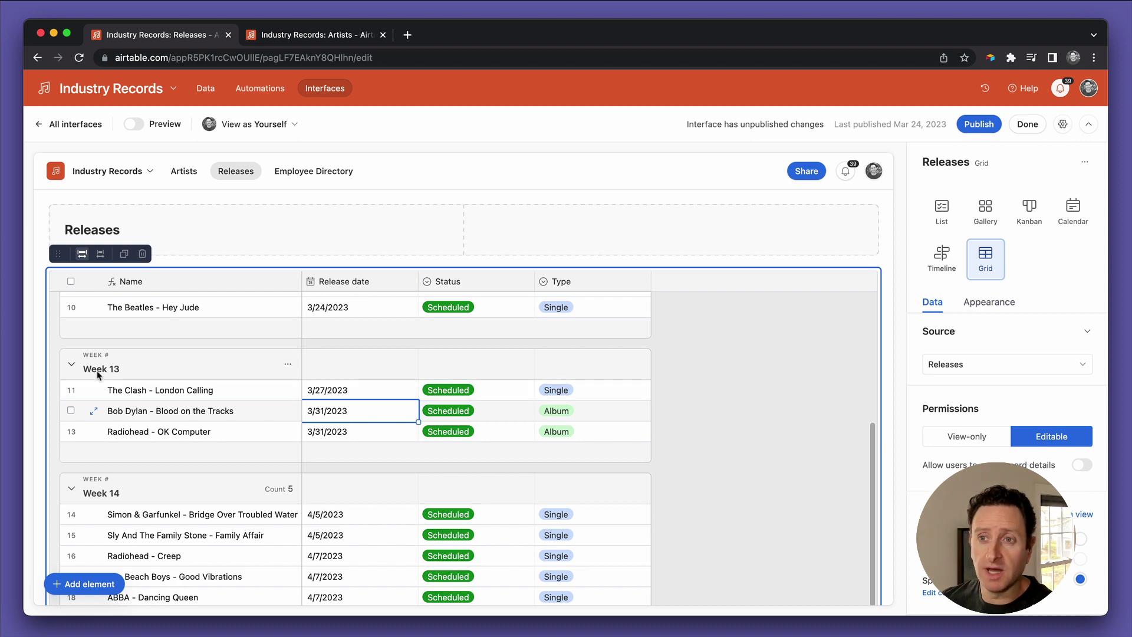
pyautogui.scroll(5, 399, 409)
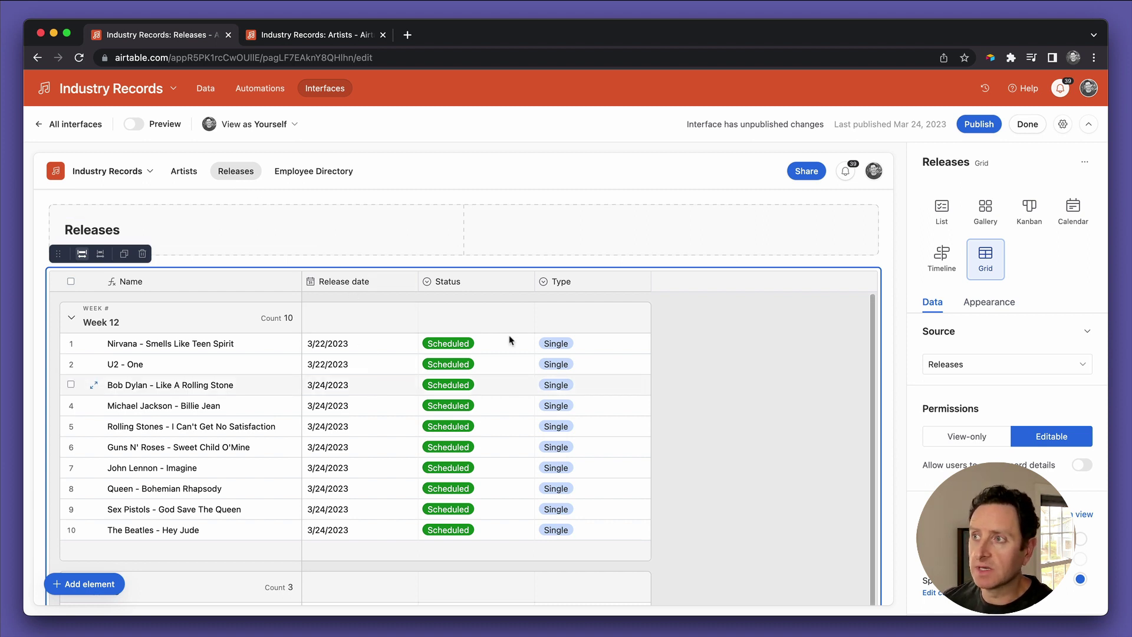
# Switch the Releases element to List layout and scroll through the ungrouped releases from 3/22/2023
pyautogui.click(944, 211)
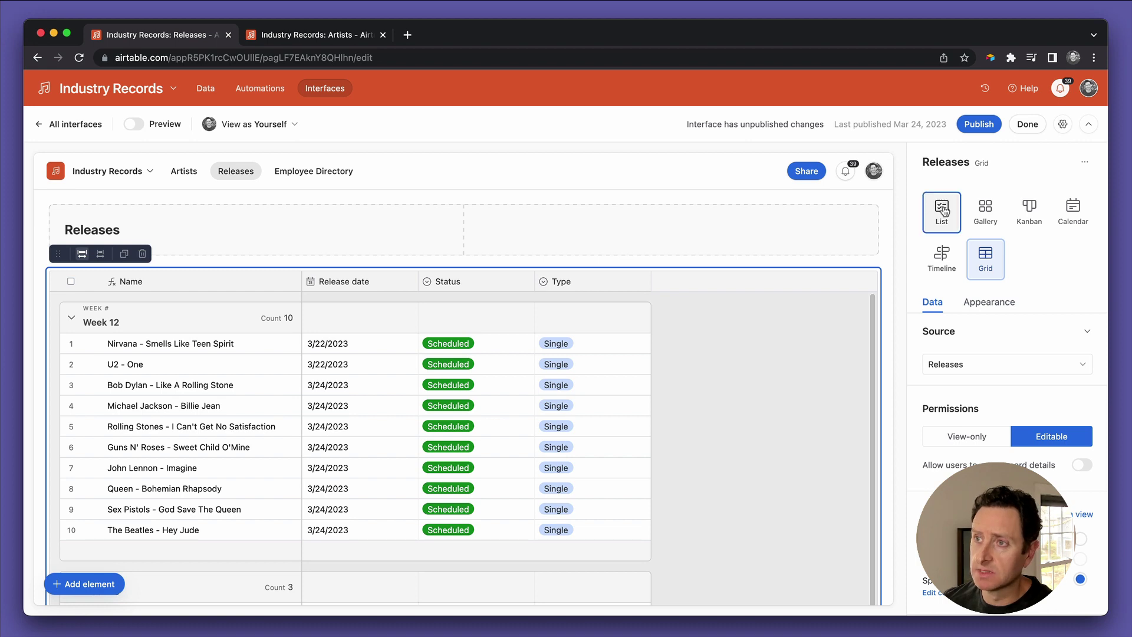
pyautogui.scroll(-2, 467, 411)
pyautogui.scroll(-6, 468, 411)
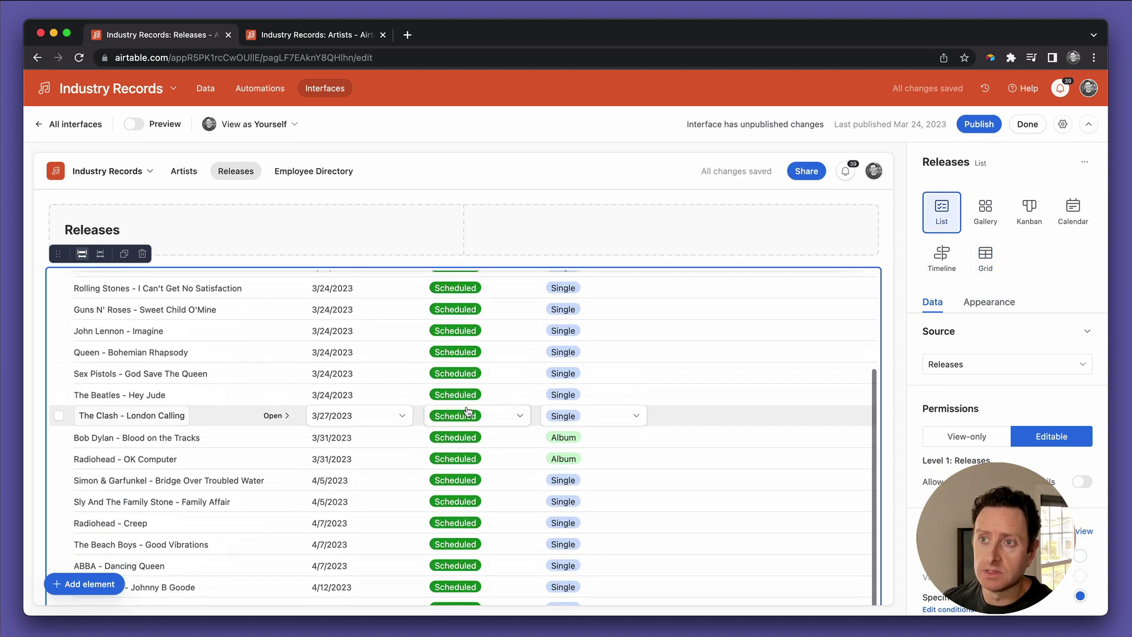
pyautogui.scroll(10, 467, 411)
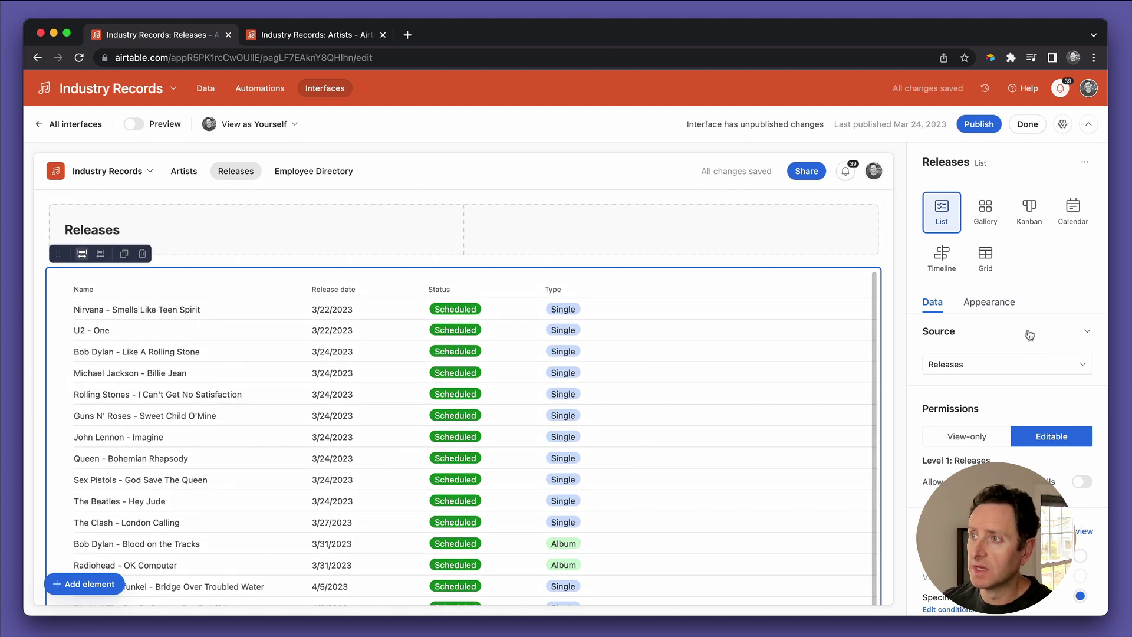
pyautogui.scroll(-2, 977, 422)
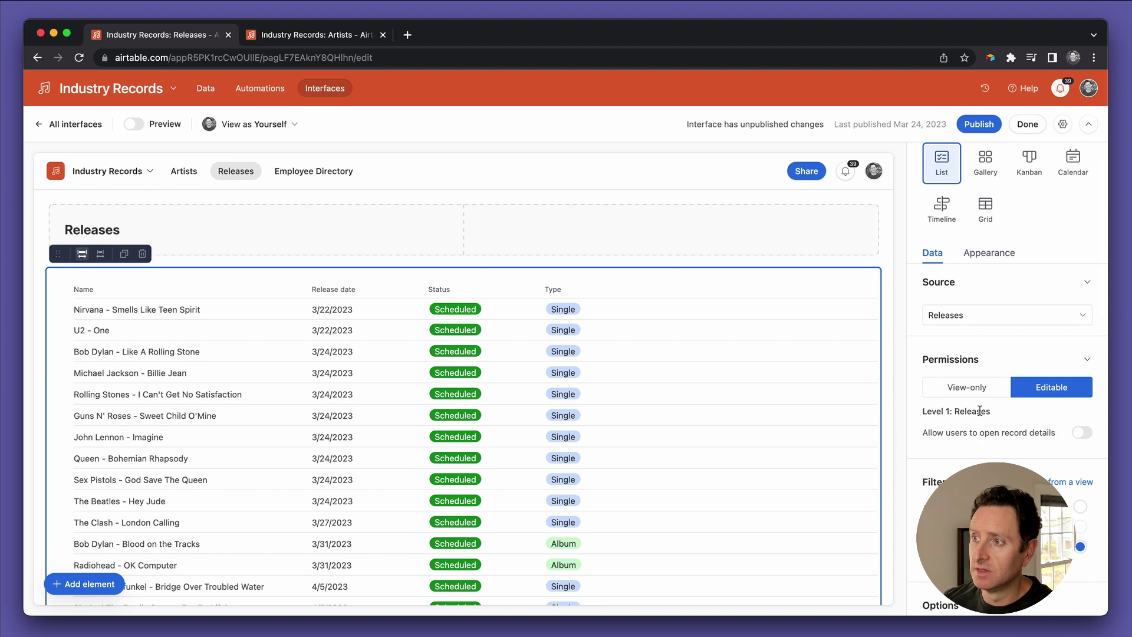
pyautogui.scroll(-7, 1002, 437)
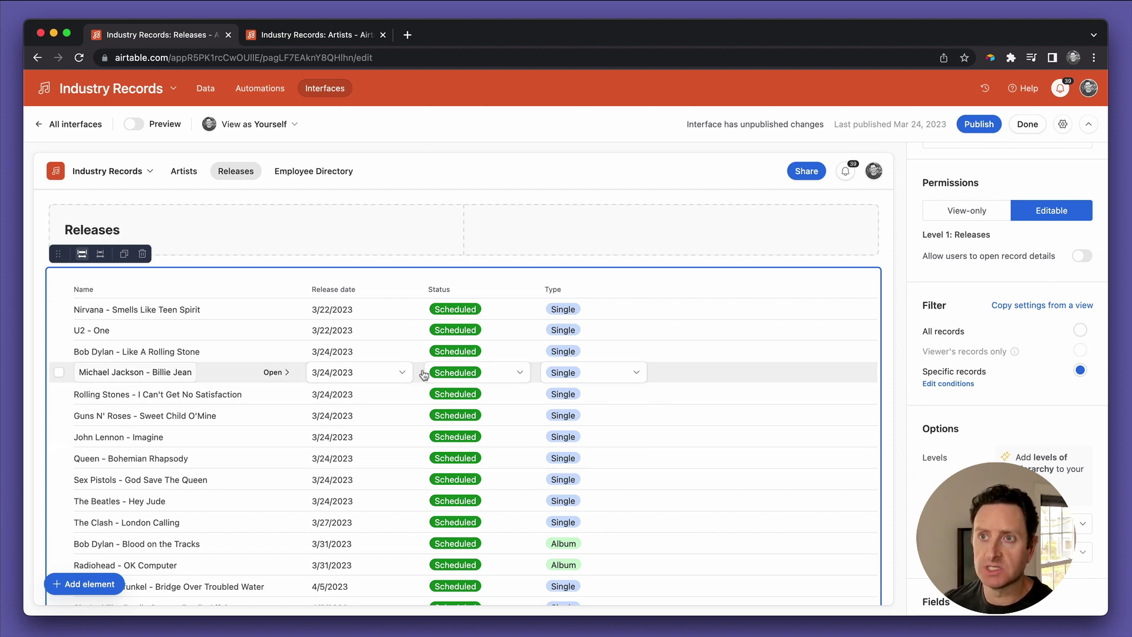
pyautogui.scroll(-5, 420, 418)
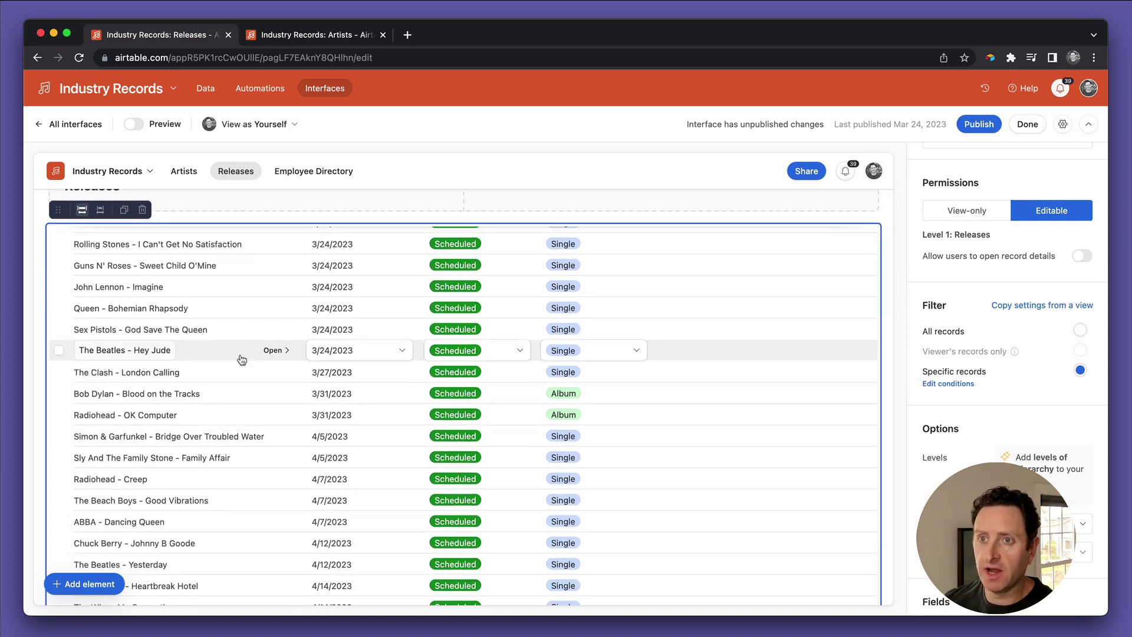
pyautogui.scroll(3, 252, 342)
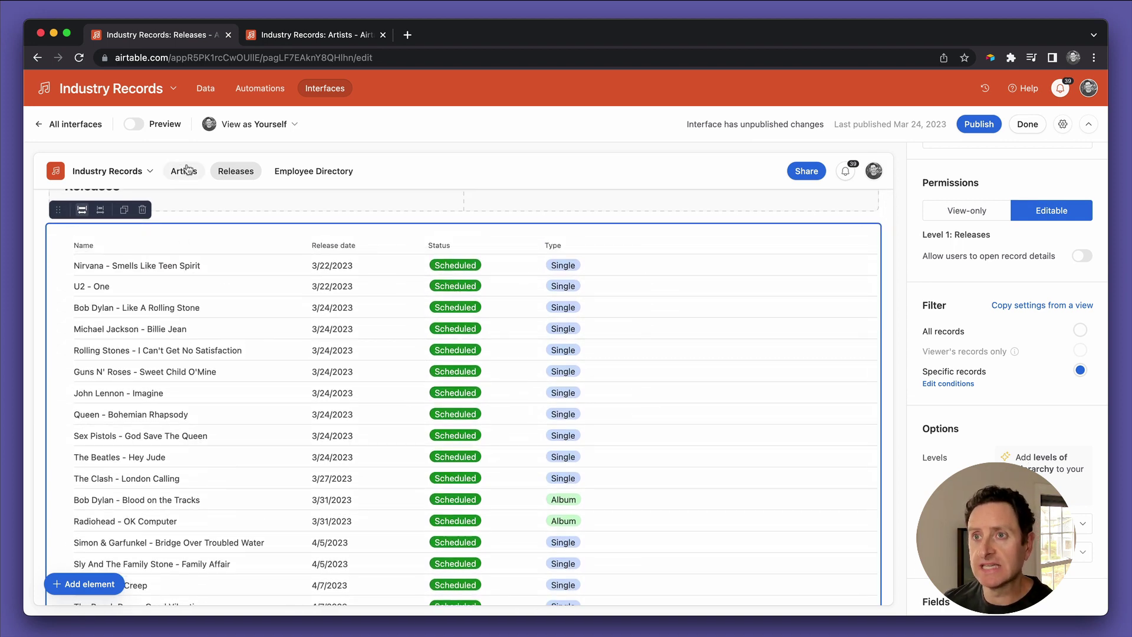
pyautogui.scroll(4, 963, 185)
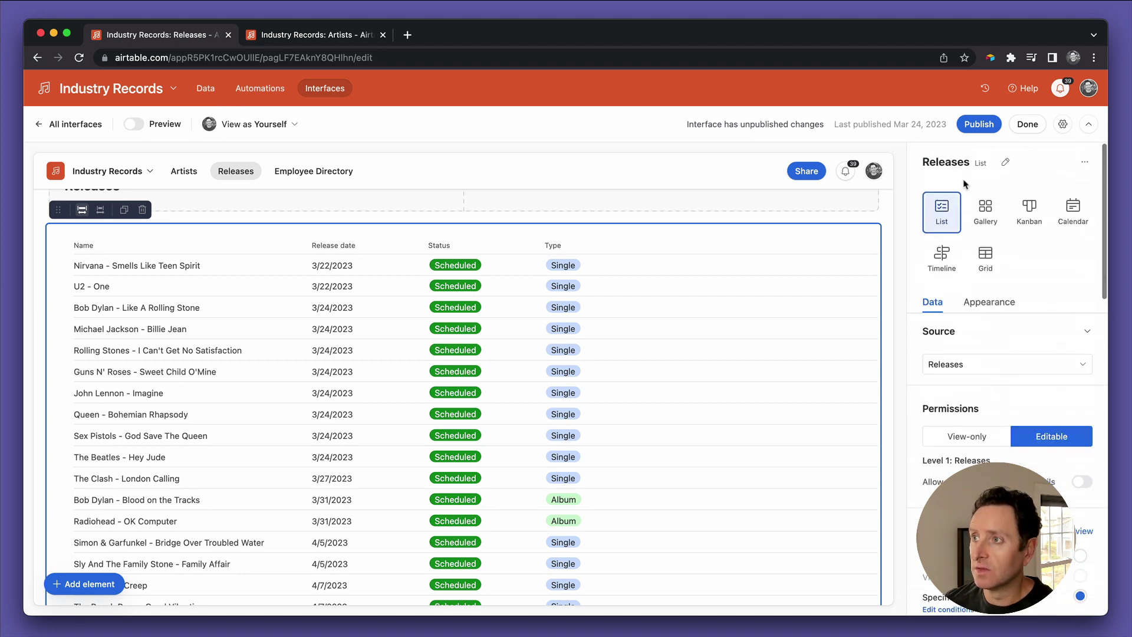
# Set the Releases element back to Grid layout, grouped by week with Week 12 holding 10
pyautogui.click(985, 257)
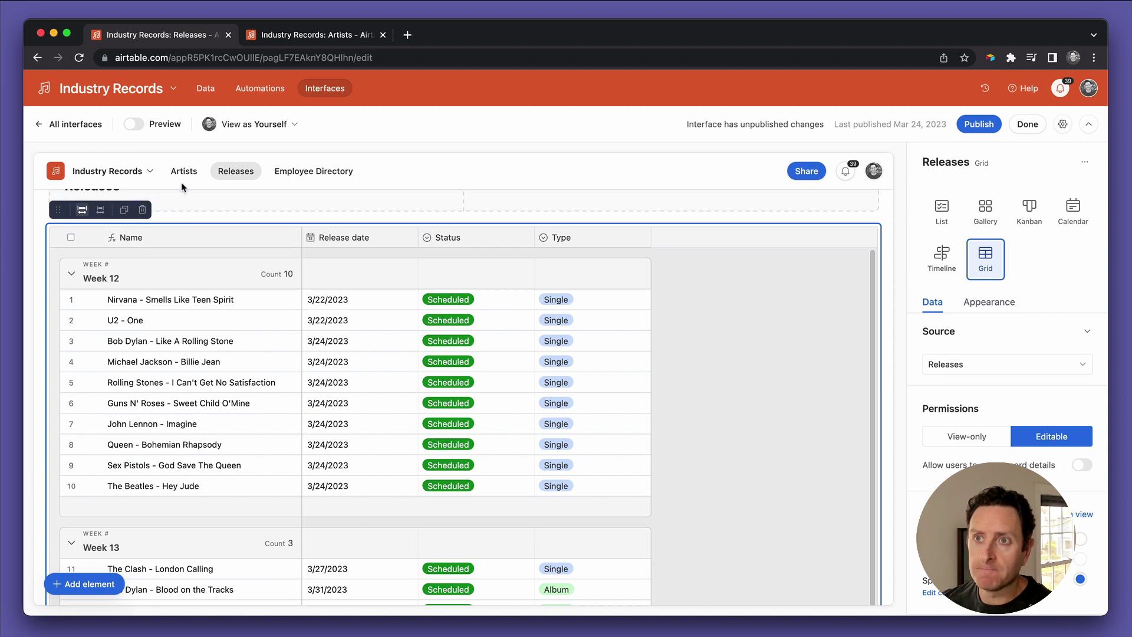
pyautogui.scroll(2, 195, 206)
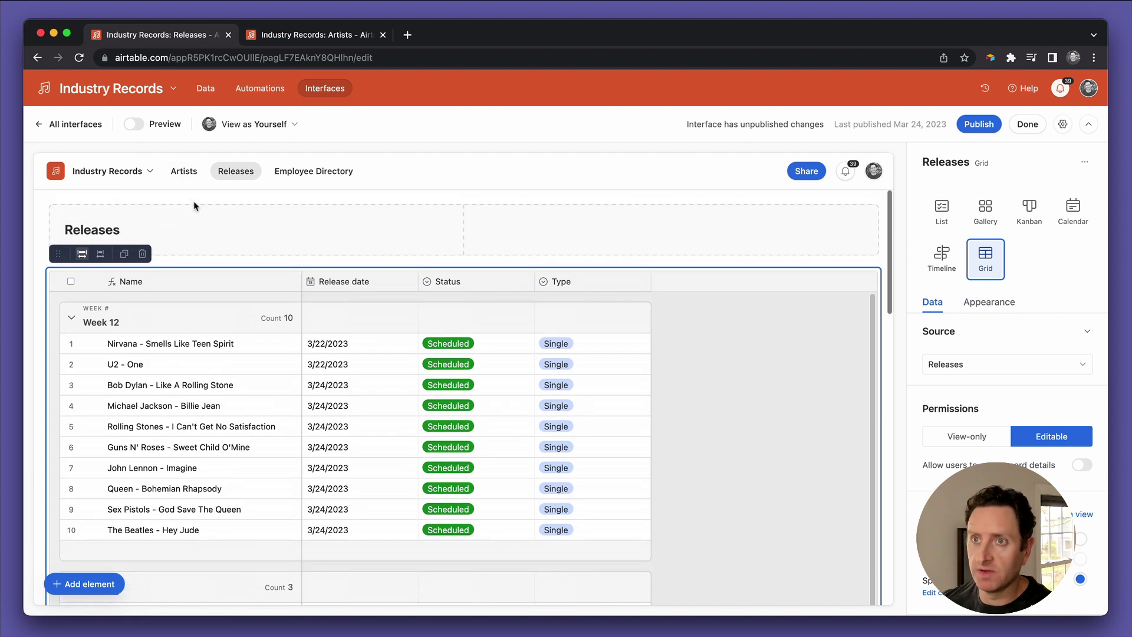
# Go to the Artists page, select the list, and scroll the Add element catalogue to List
pyautogui.click(184, 174)
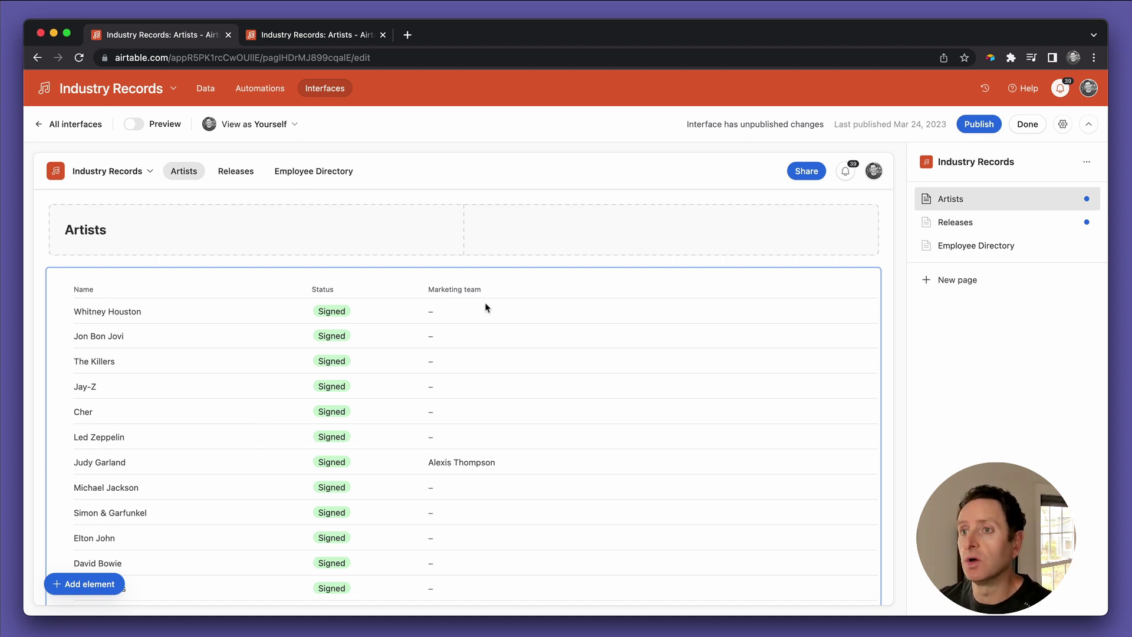
pyautogui.click(521, 294)
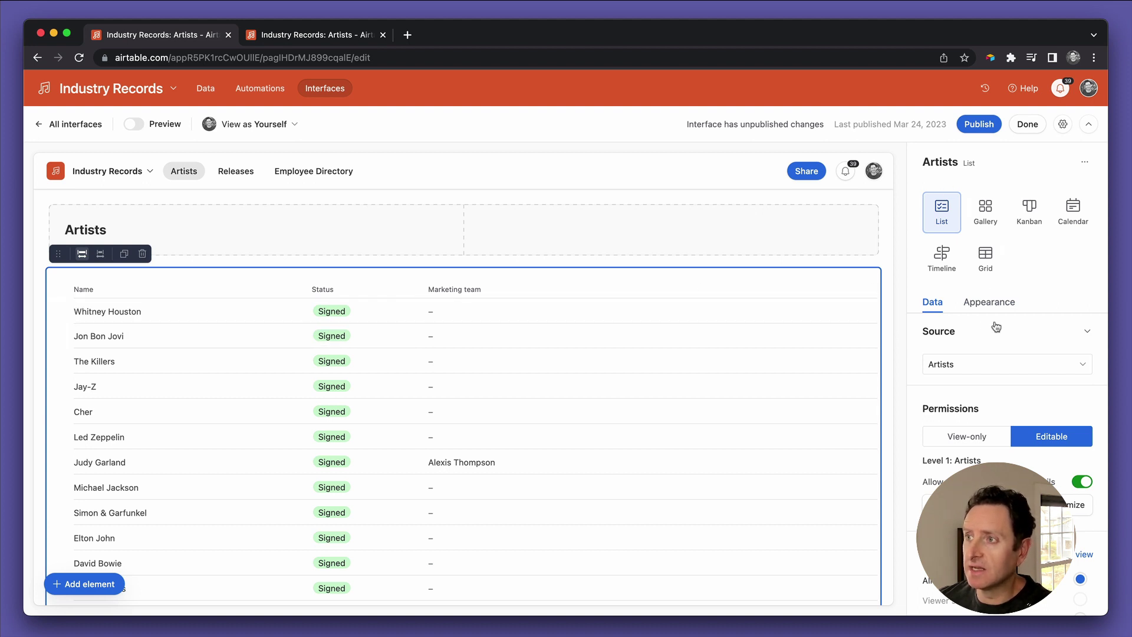
pyautogui.click(86, 584)
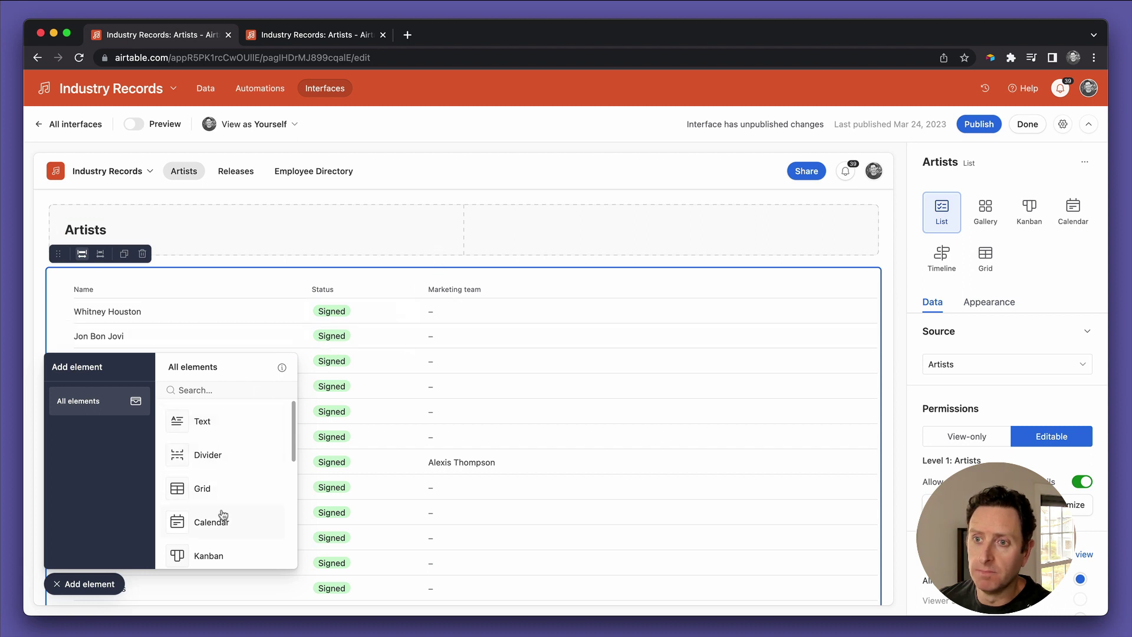
pyautogui.scroll(-3, 223, 493)
pyautogui.scroll(-3, 223, 490)
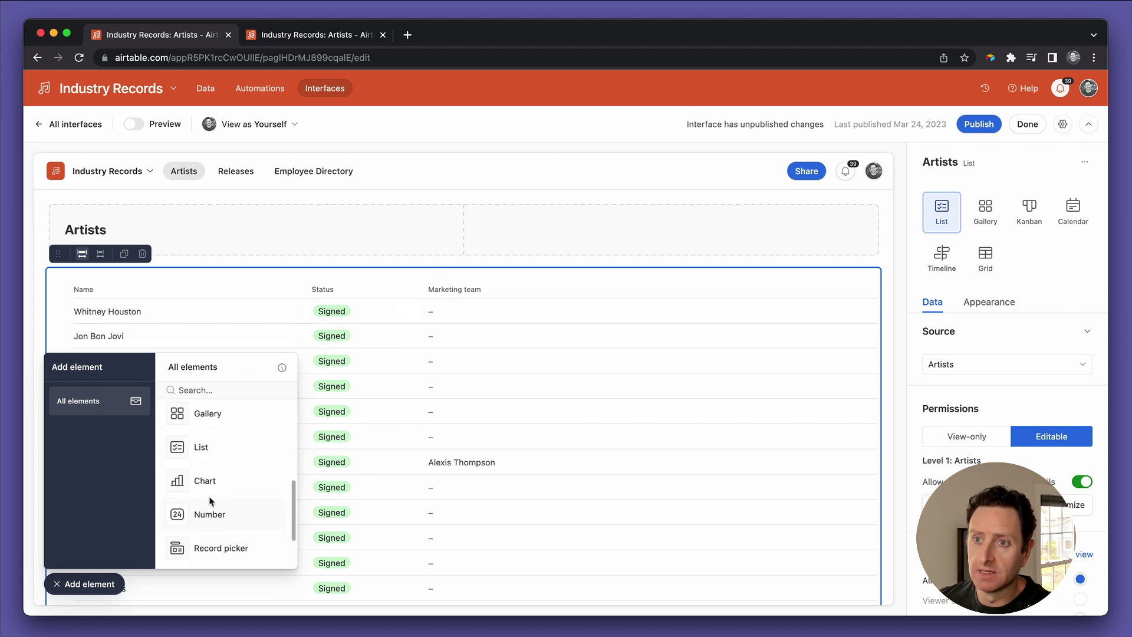
# Place a second list beside the artists list, delete it, and widen the artists list across the page
pyautogui.click(201, 441)
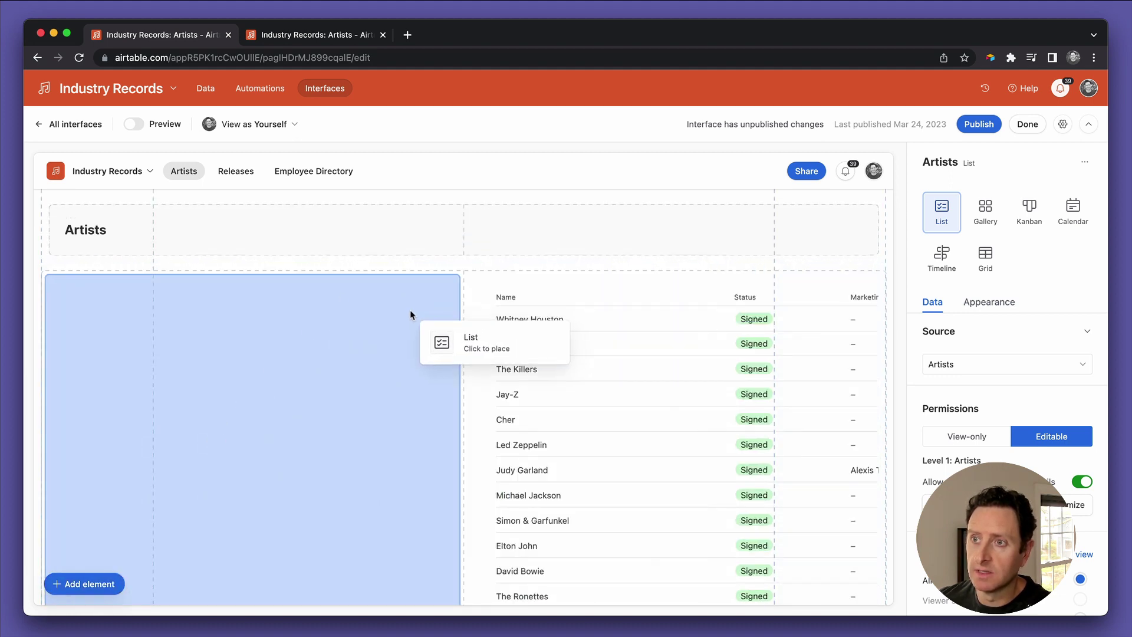
pyautogui.click(409, 309)
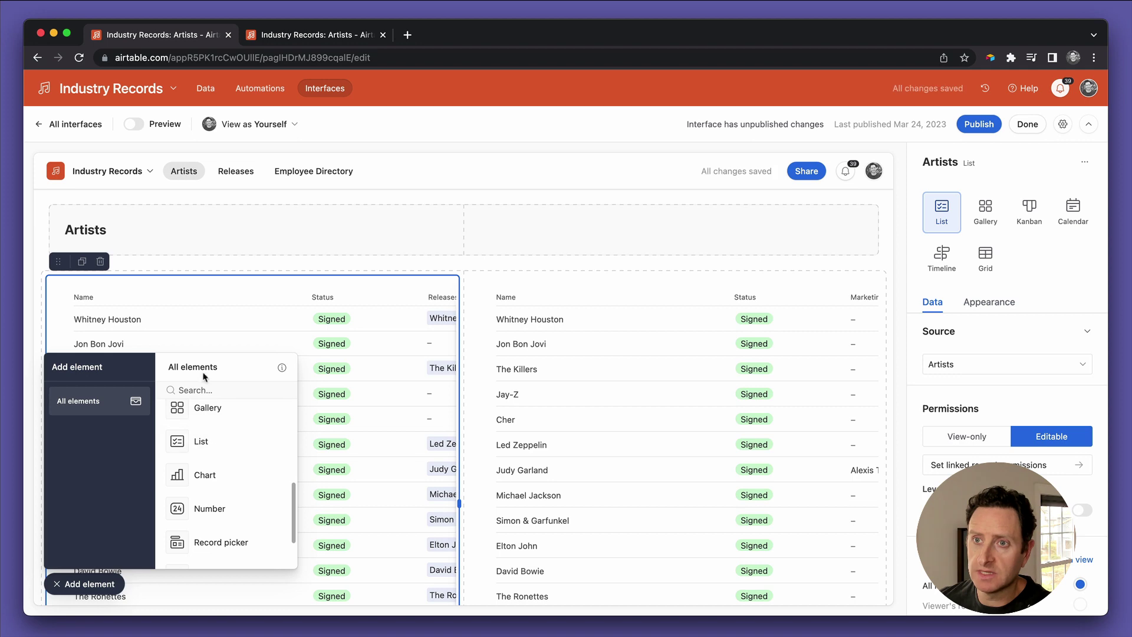
pyautogui.click(100, 261)
pyautogui.click(434, 313)
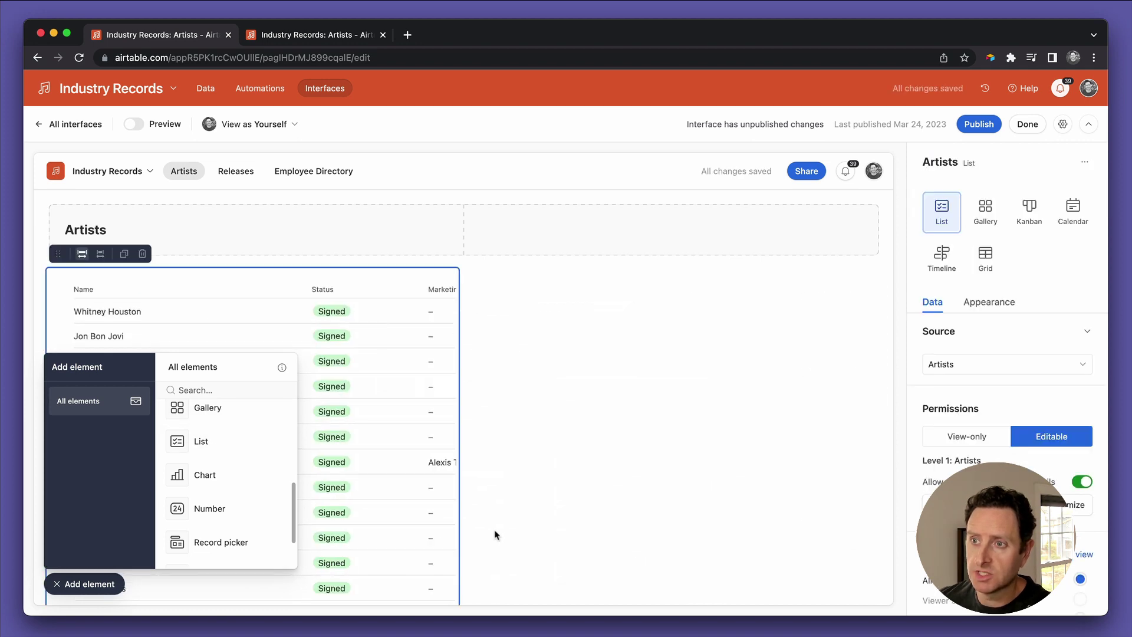
pyautogui.scroll(-5, 480, 494)
pyautogui.moveTo(460, 463); pyautogui.dragTo(881, 460)
pyautogui.scroll(5, 618, 410)
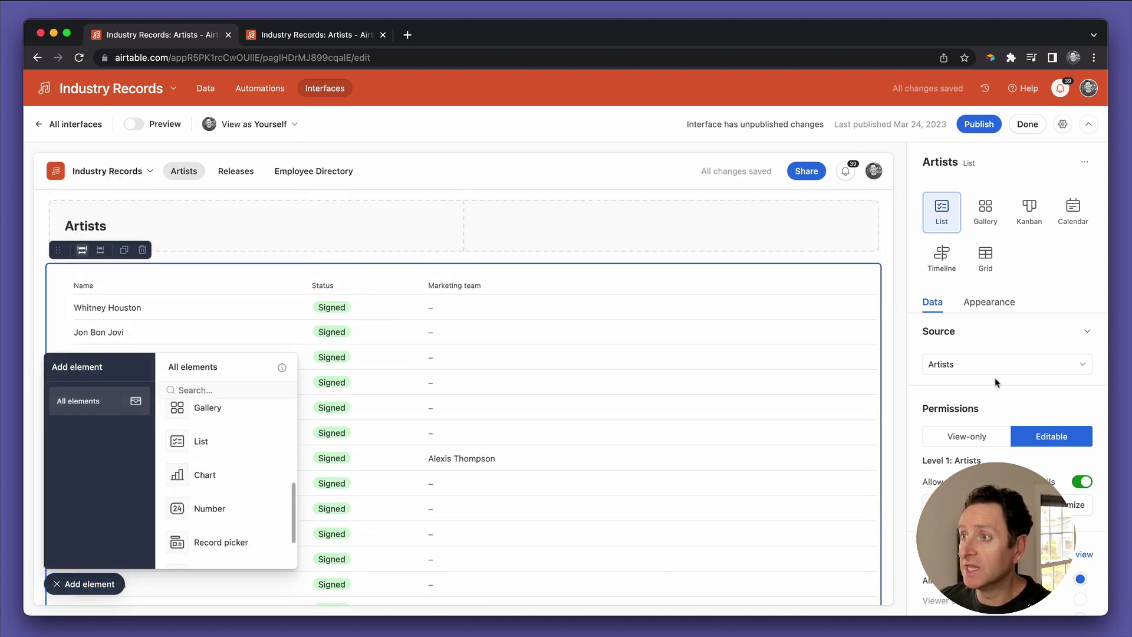
pyautogui.scroll(-10, 995, 380)
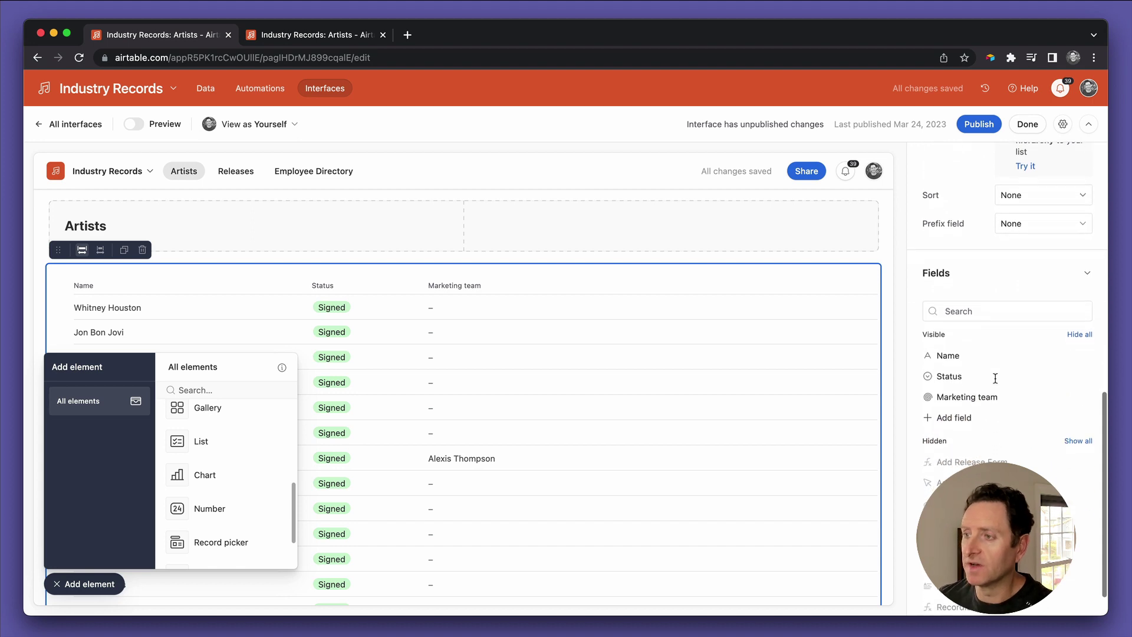
pyautogui.scroll(10, 995, 381)
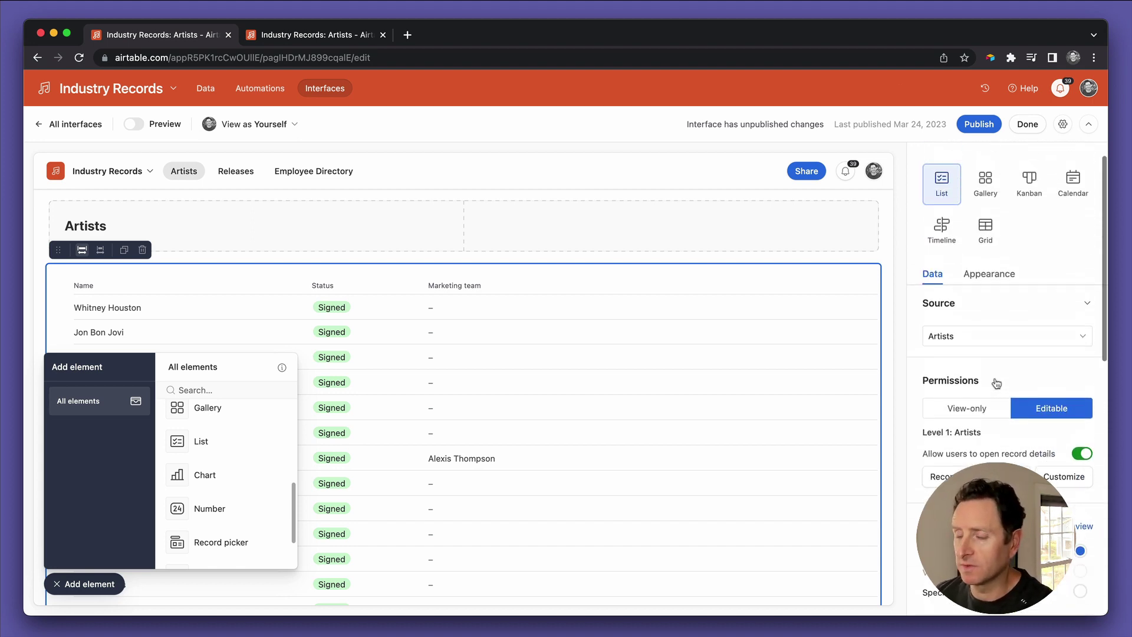
pyautogui.scroll(1, 996, 384)
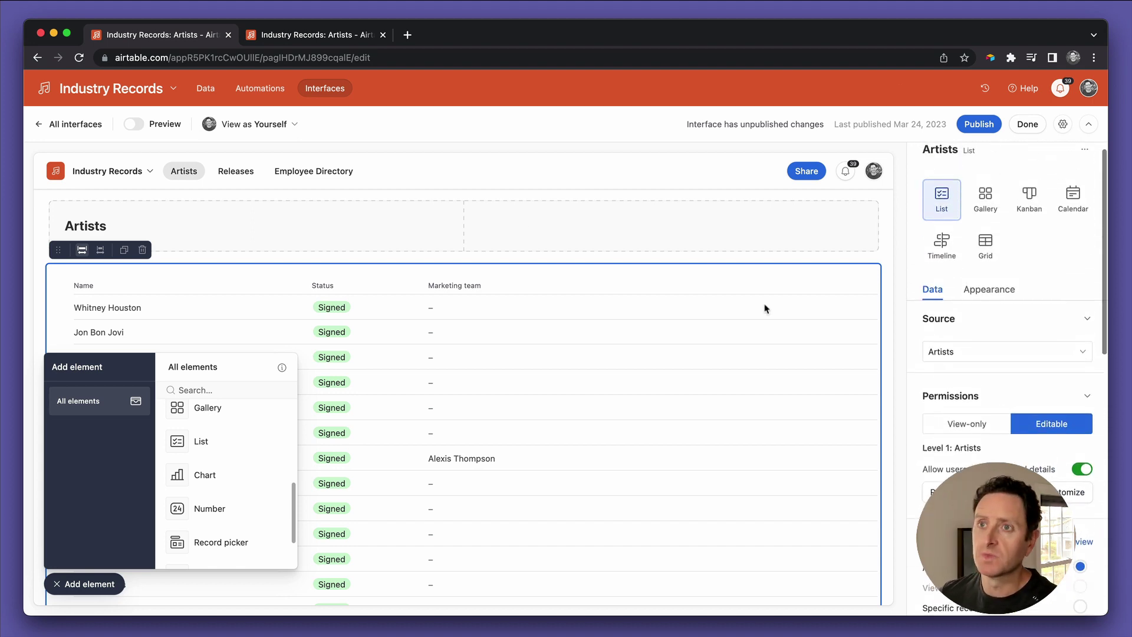
pyautogui.click(382, 262)
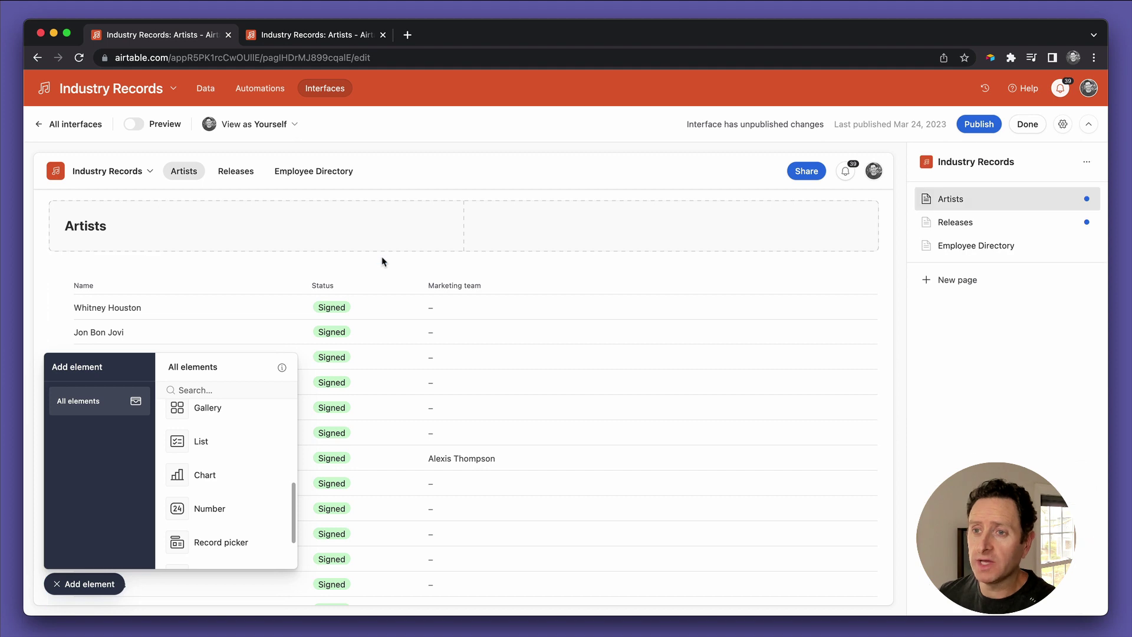
# Again add and remove a right-hand list, stretch the artists list full width, and preview the page
pyautogui.click(201, 443)
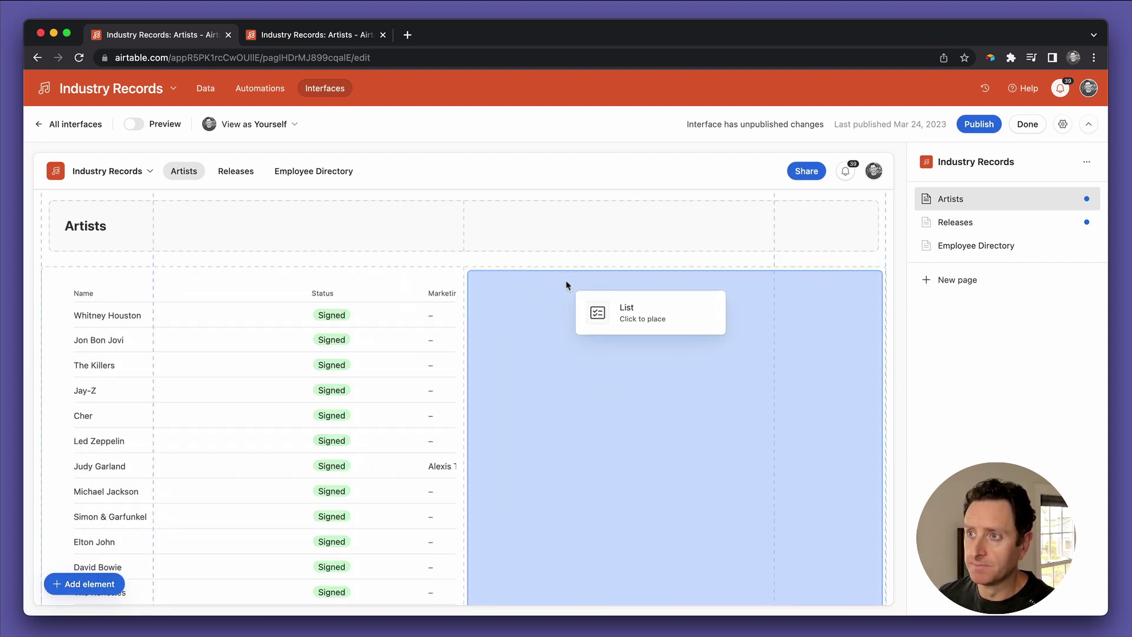
pyautogui.click(566, 283)
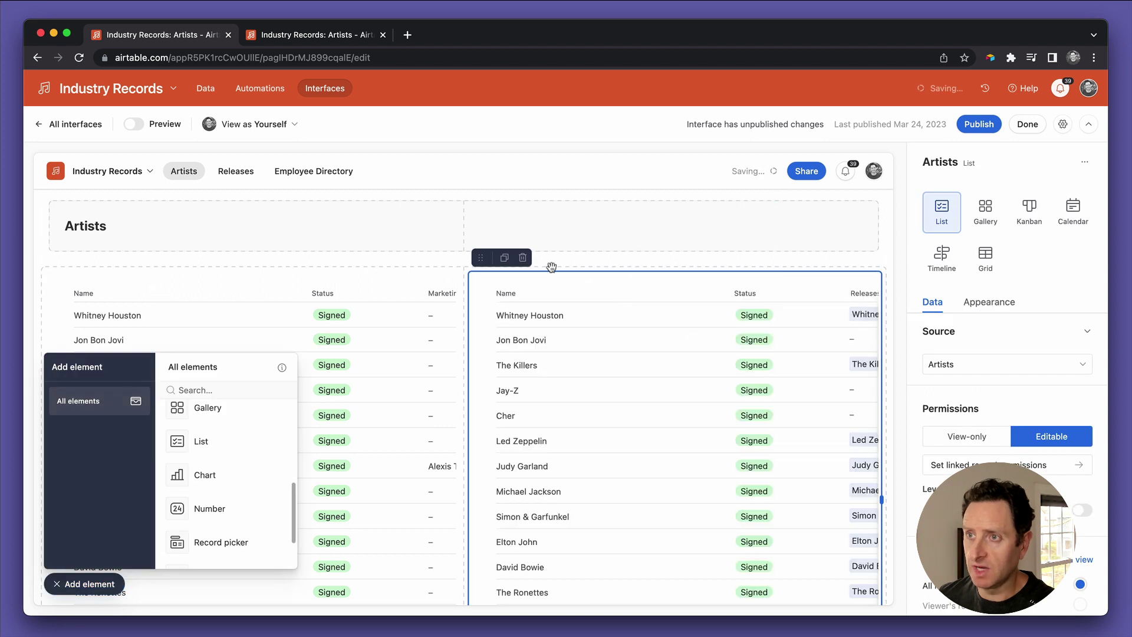
pyautogui.click(523, 258)
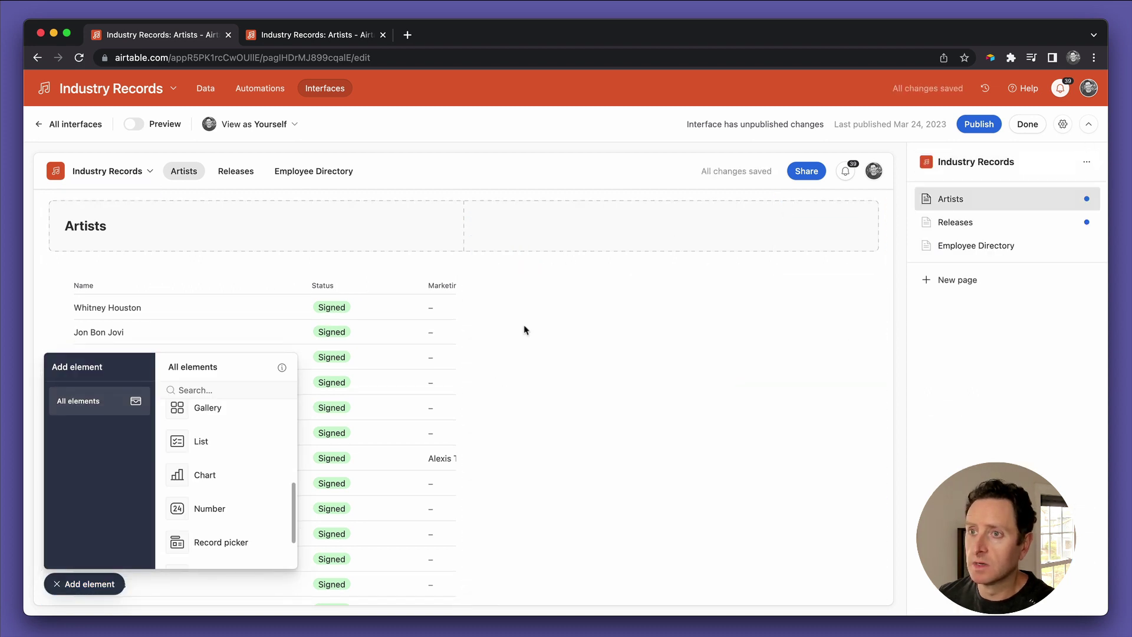
pyautogui.click(438, 349)
pyautogui.scroll(-5, 503, 541)
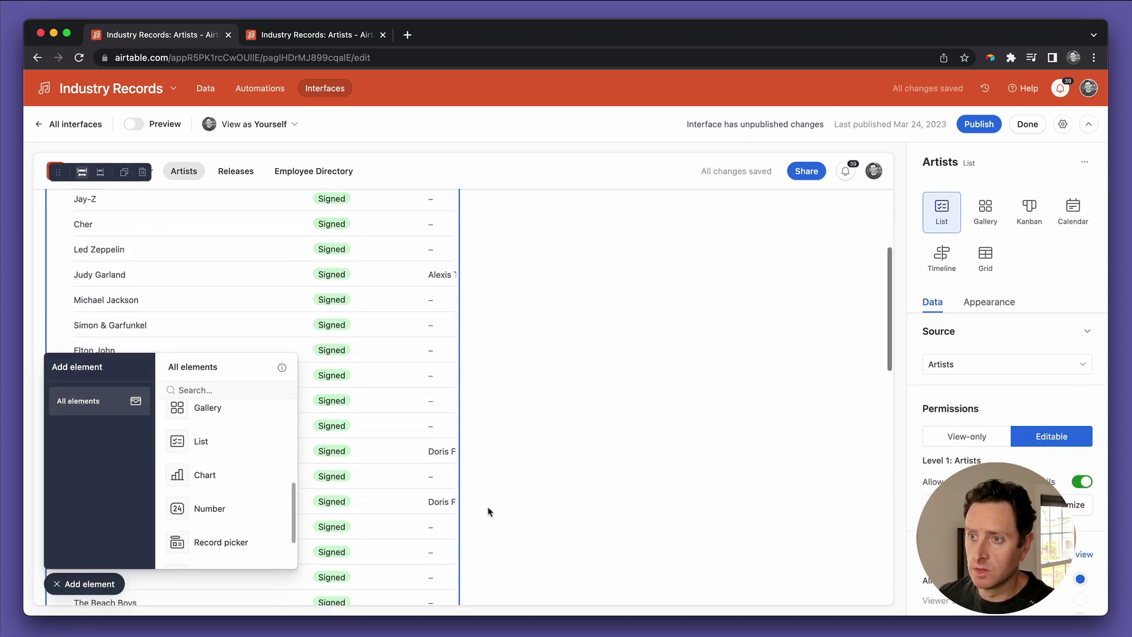
pyautogui.scroll(-3, 488, 512)
pyautogui.moveTo(460, 466); pyautogui.dragTo(861, 474)
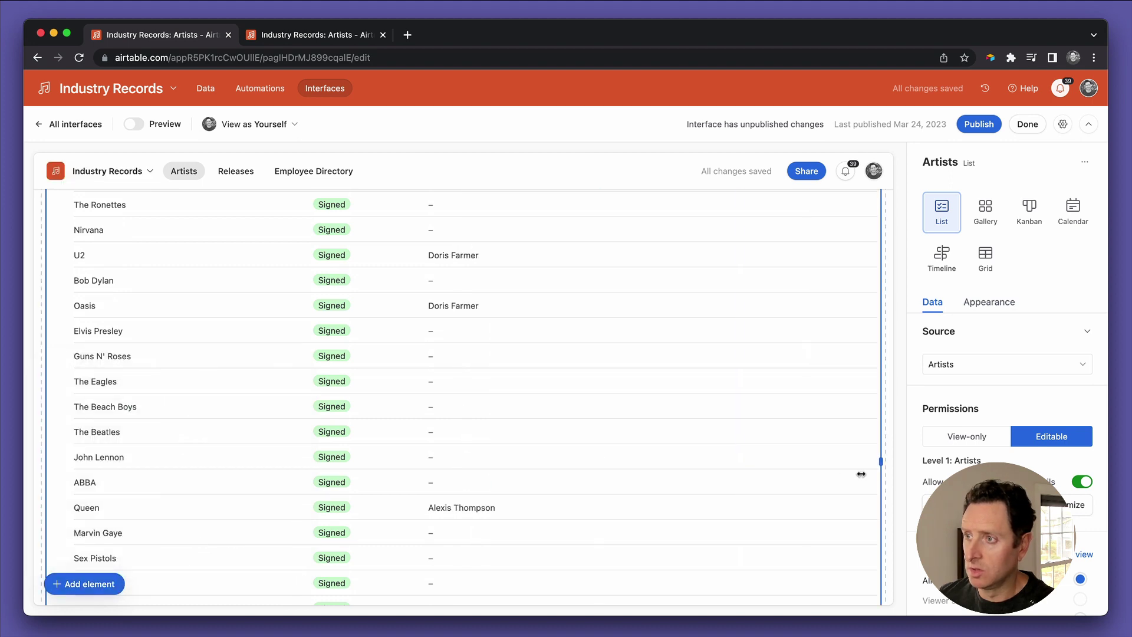
pyautogui.scroll(10, 822, 352)
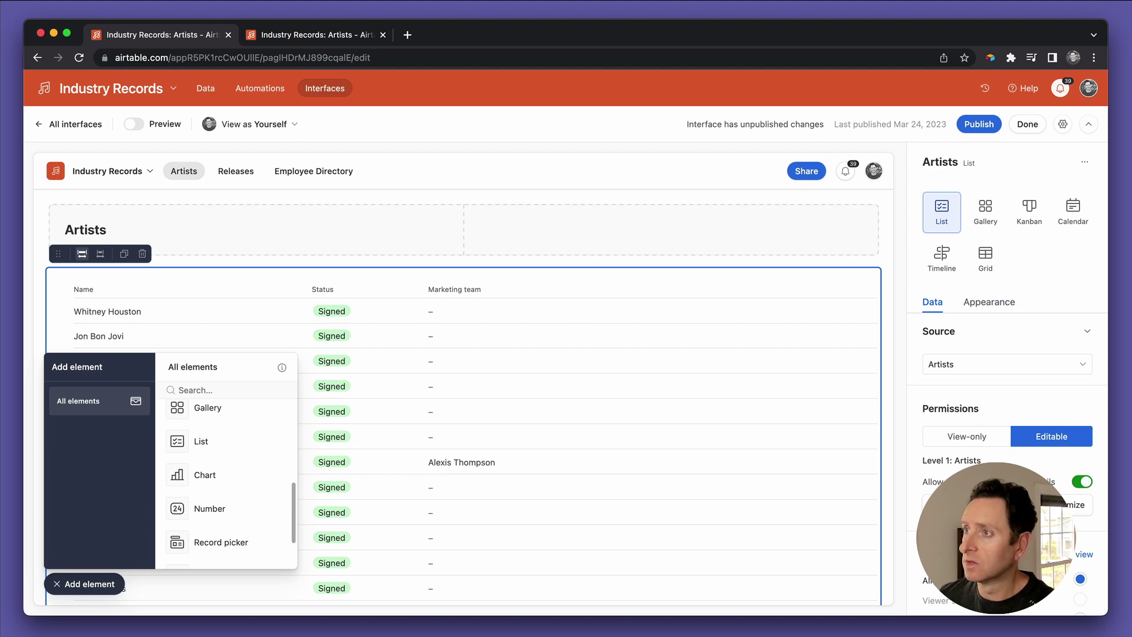
pyautogui.scroll(-5, 994, 353)
pyautogui.scroll(5, 996, 330)
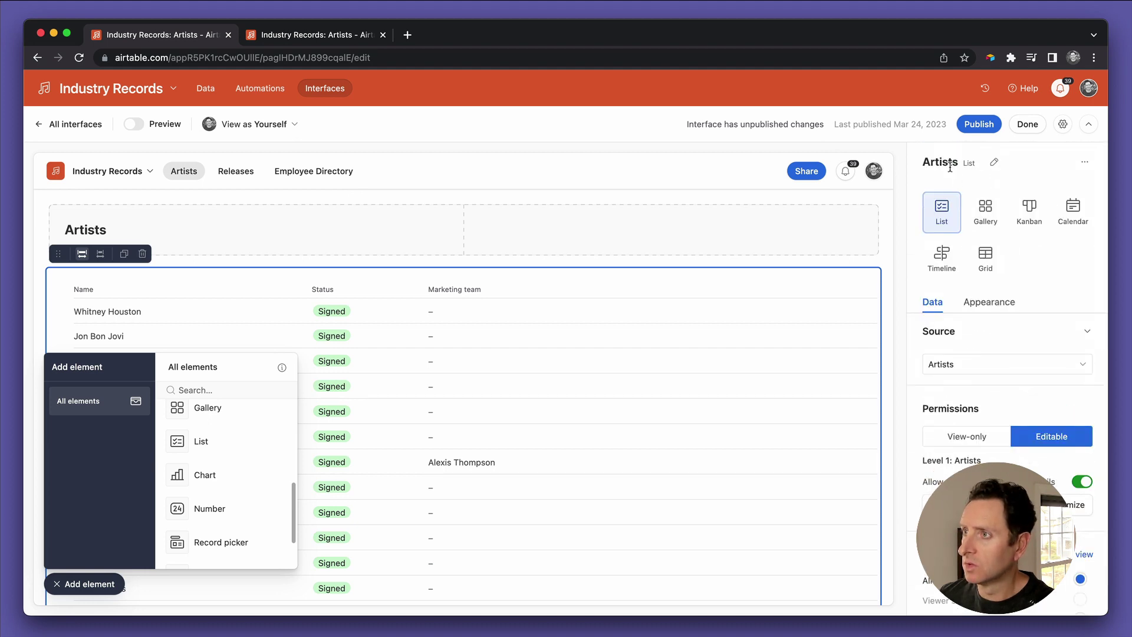
pyautogui.click(1027, 125)
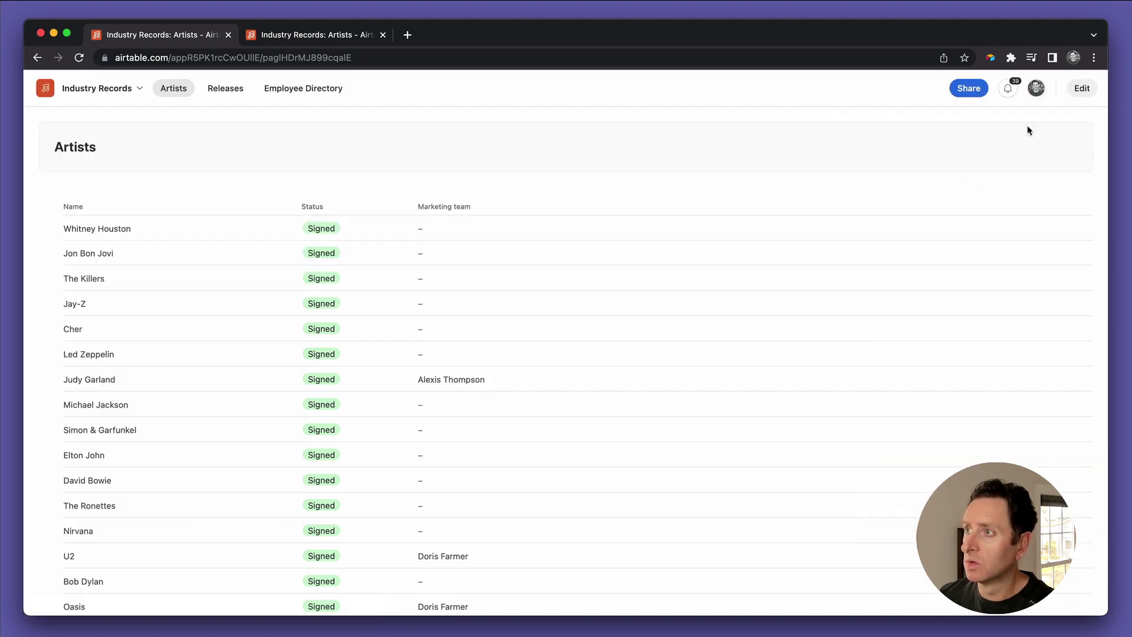
pyautogui.click(1082, 86)
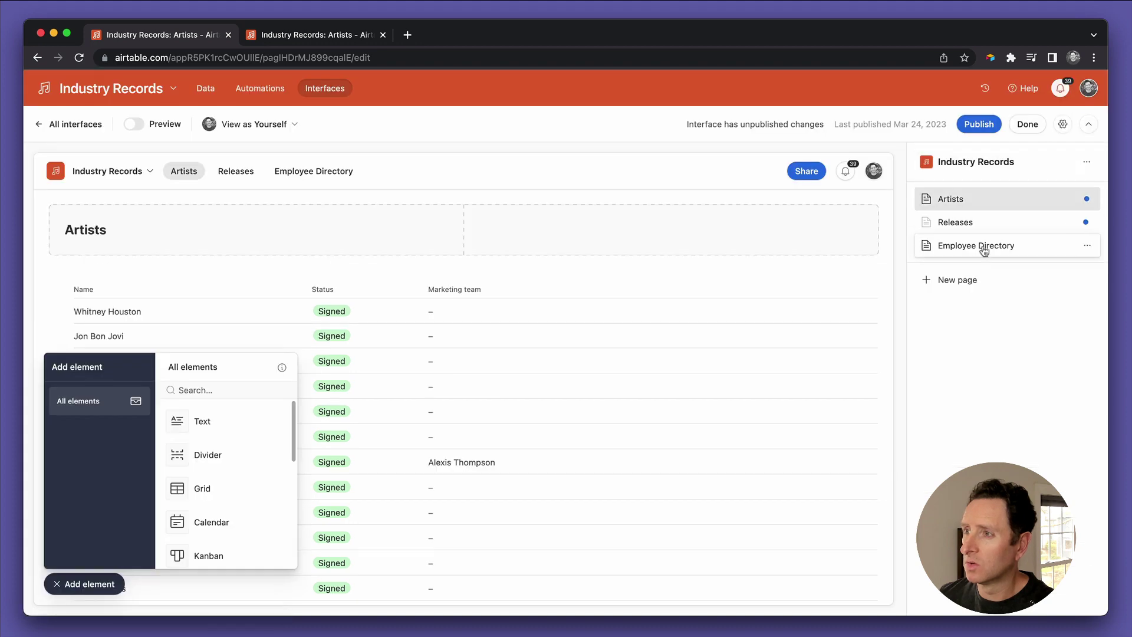
# Add a new interface page with the List layout and go on to pick the Artists table
pyautogui.click(983, 282)
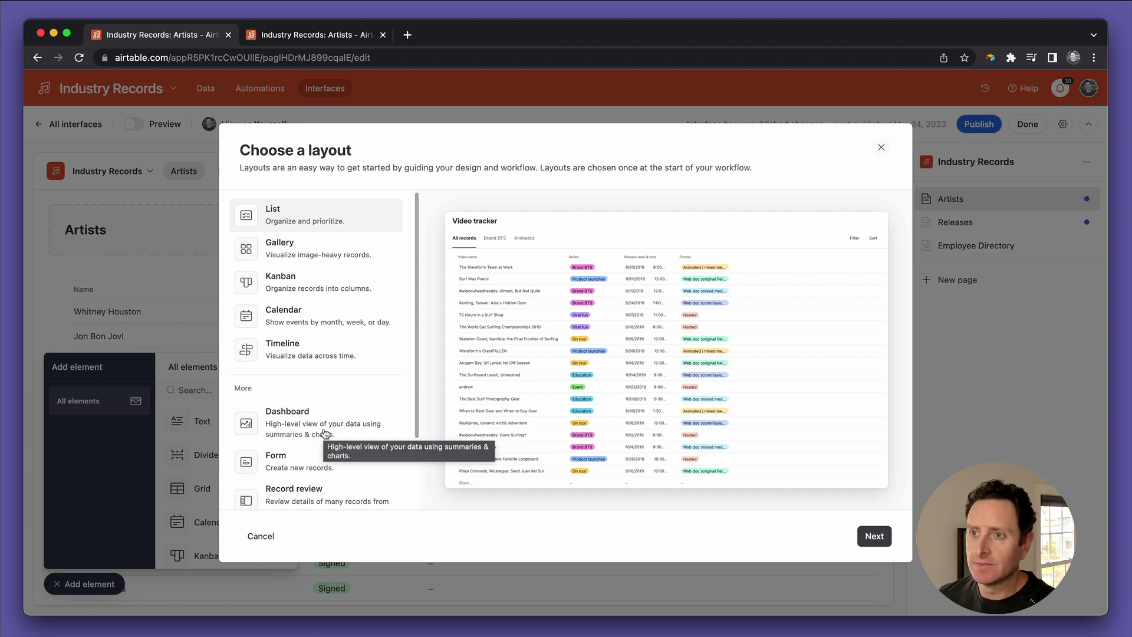
pyautogui.scroll(-3, 323, 433)
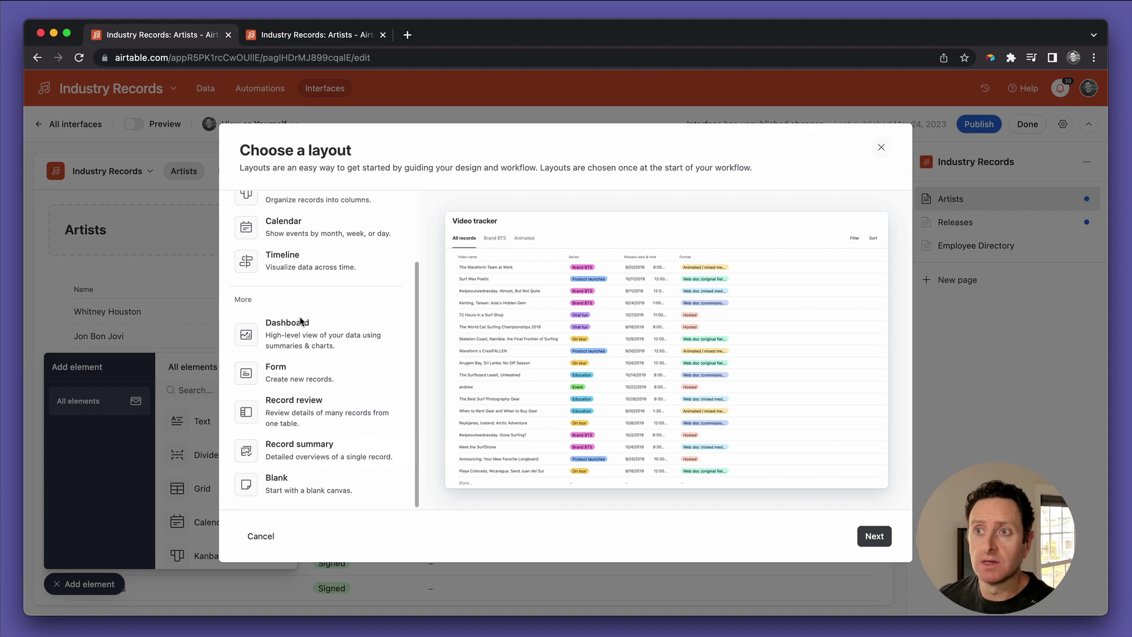
pyautogui.scroll(3, 301, 321)
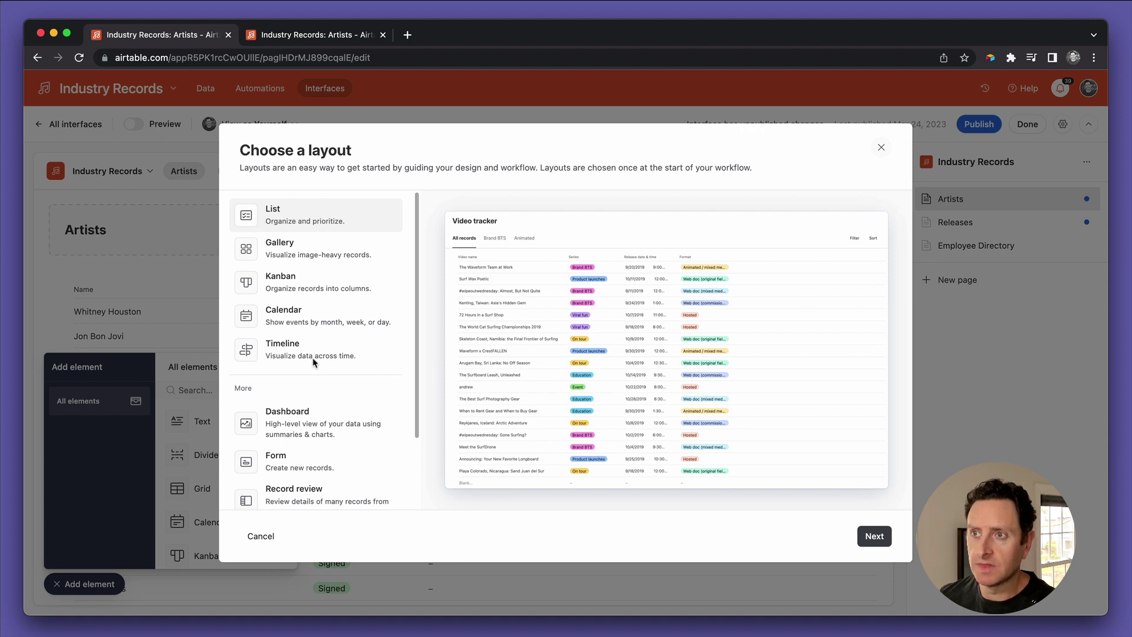
pyautogui.scroll(-3, 312, 365)
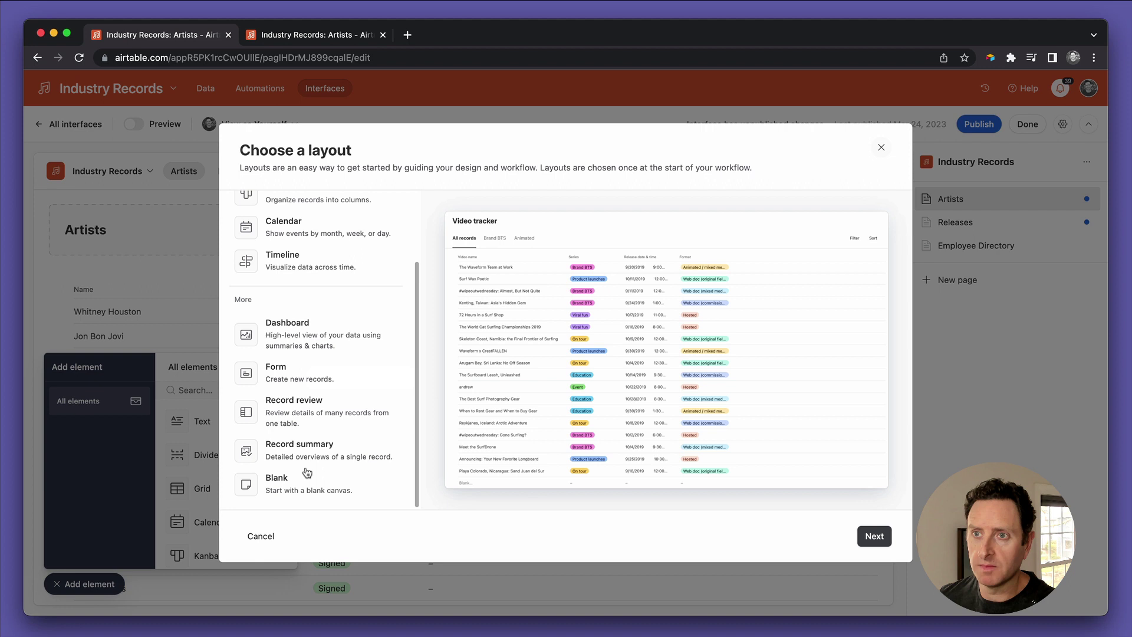
pyautogui.scroll(3, 302, 446)
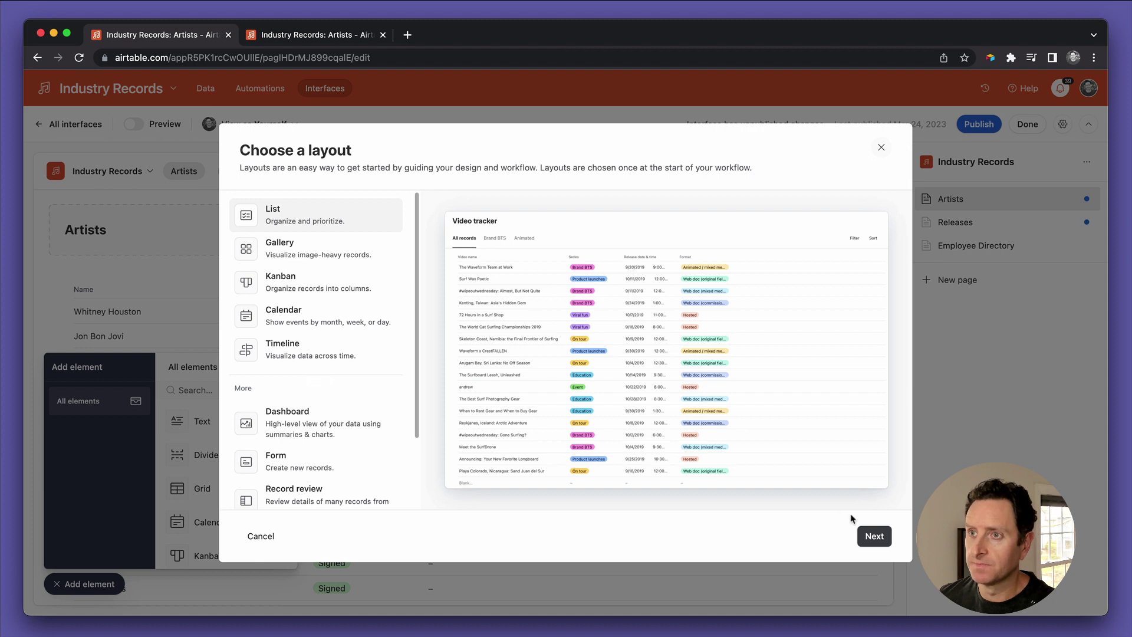
pyautogui.doubleClick(339, 227)
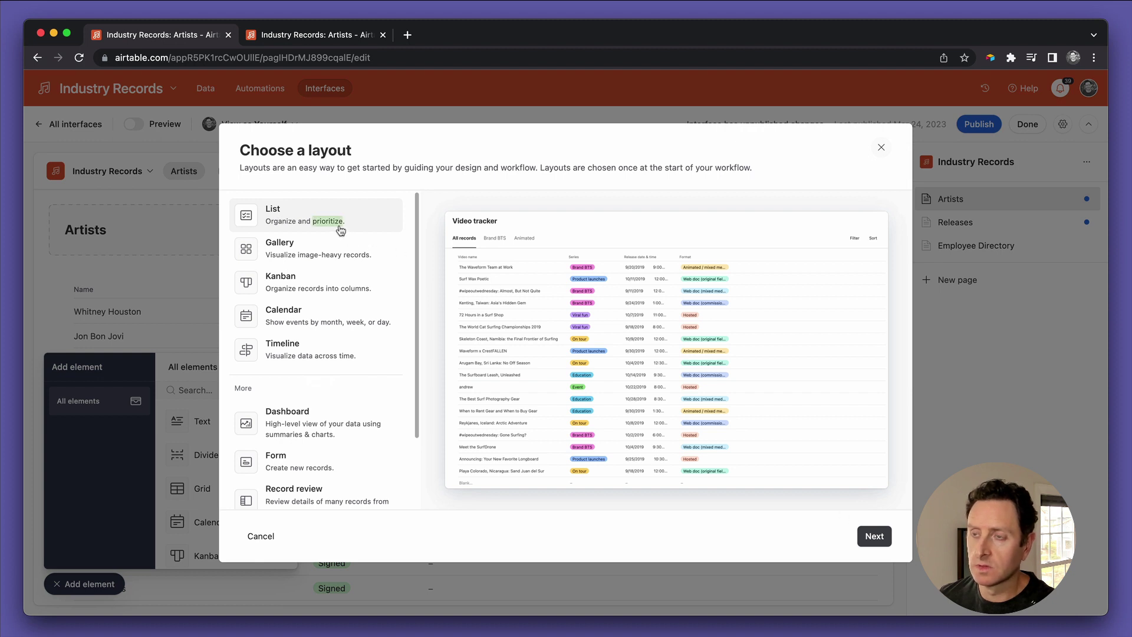
pyautogui.click(300, 219)
pyautogui.doubleClick(266, 211)
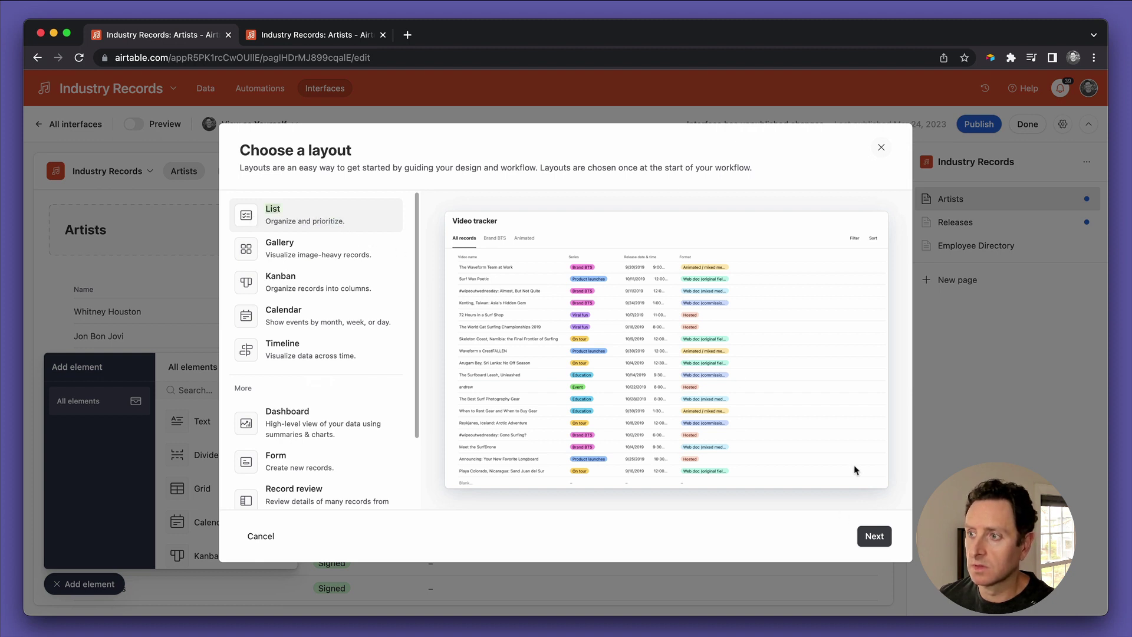
pyautogui.click(876, 534)
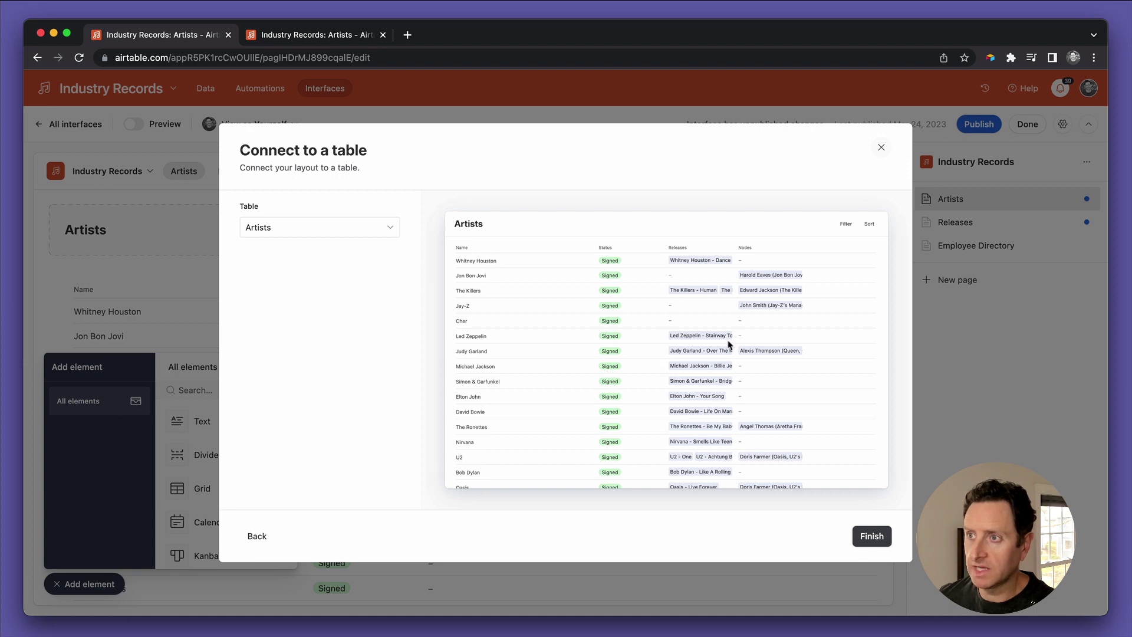
# Create the page connected to Artists and rename it 'Artists v2'
pyautogui.click(873, 537)
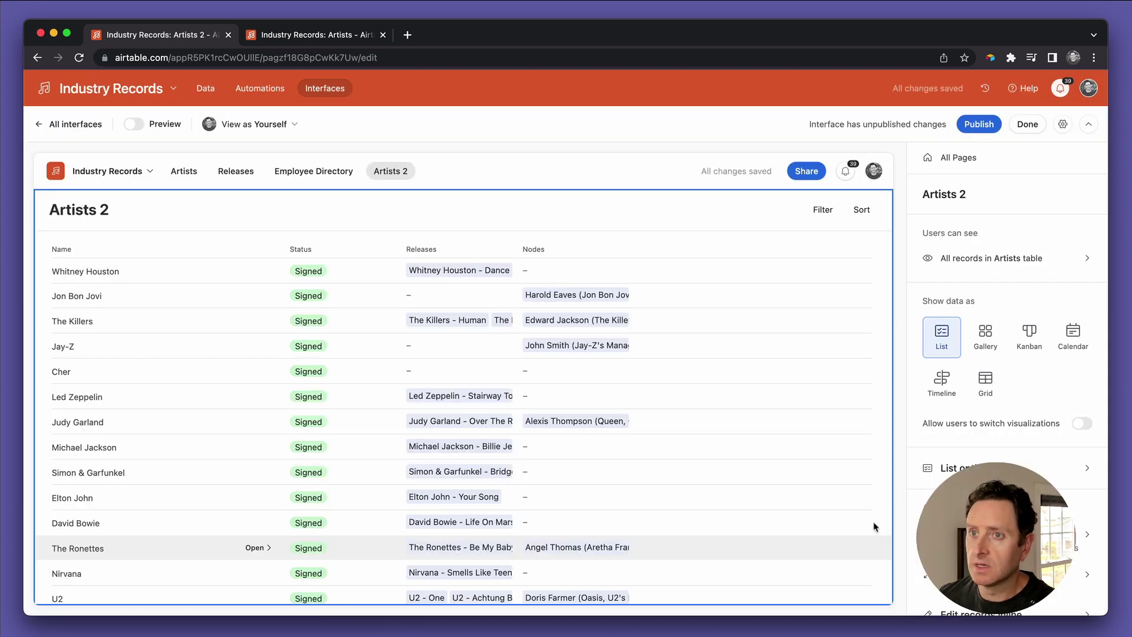
pyautogui.click(959, 194)
pyautogui.press('Right')
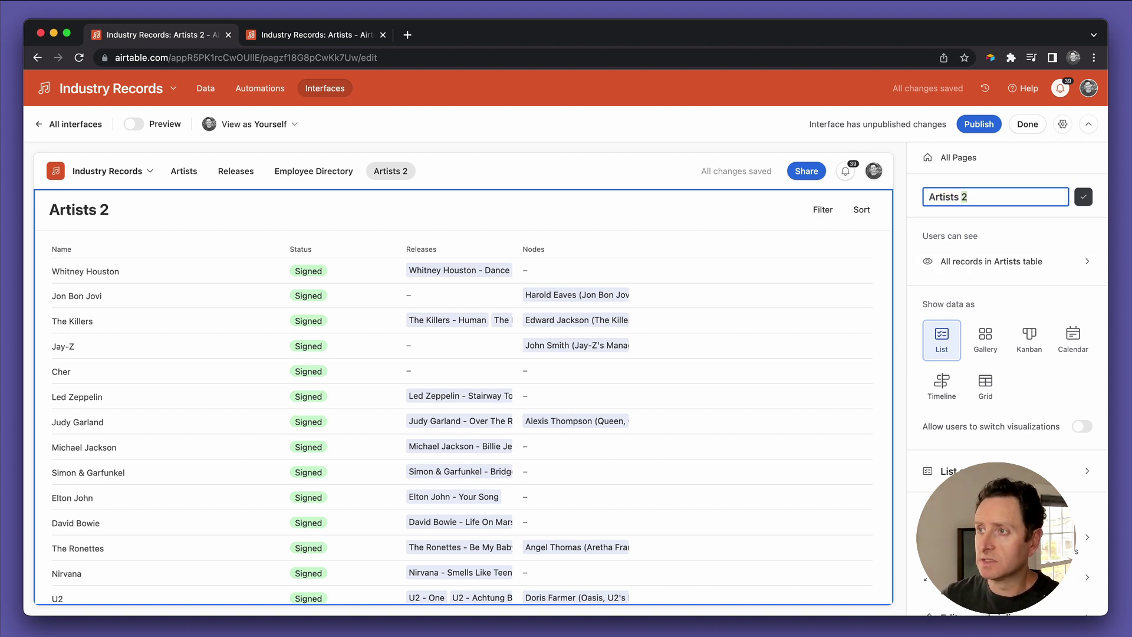
pyautogui.write('v2')
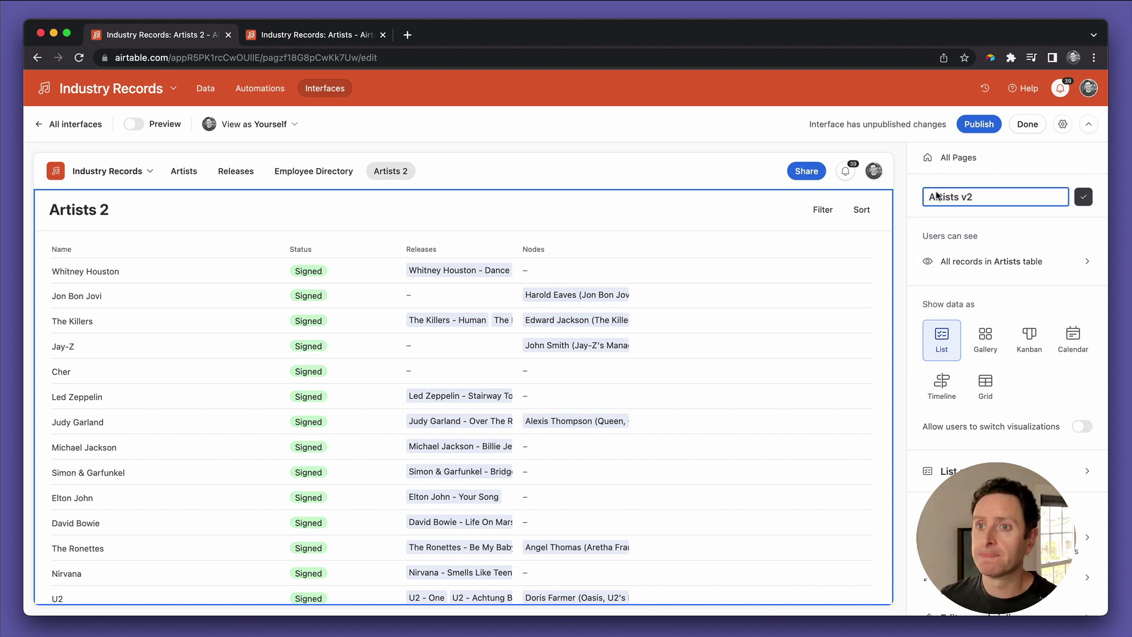
pyautogui.press('Return')
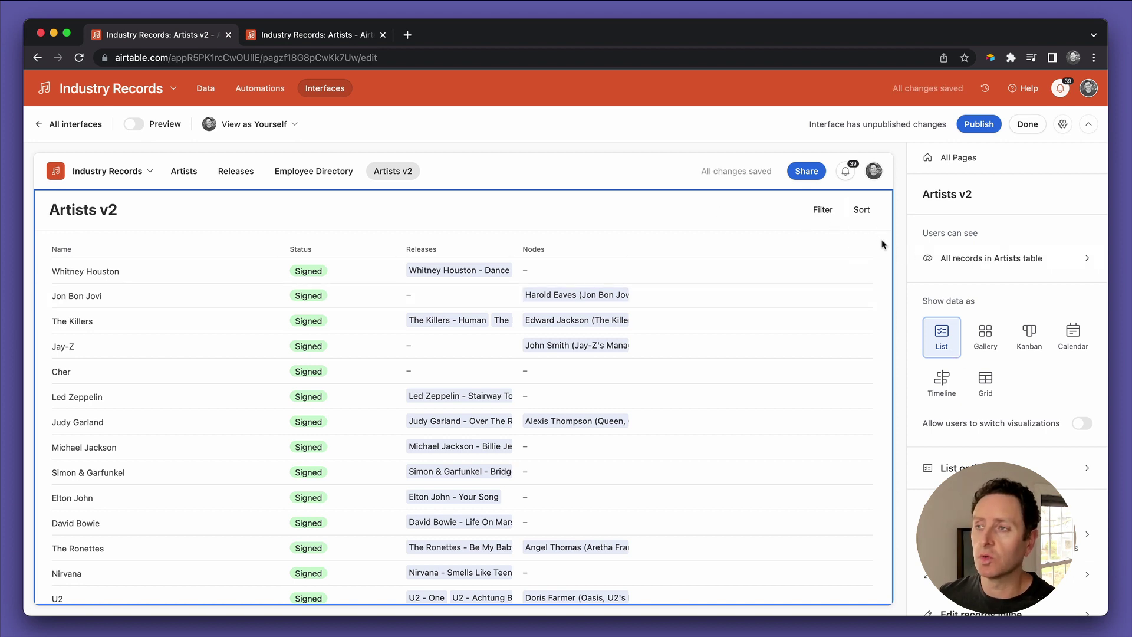
# Review the list's display options and filter and sort settings, then return to the Artists data tab
pyautogui.scroll(-3, 1002, 425)
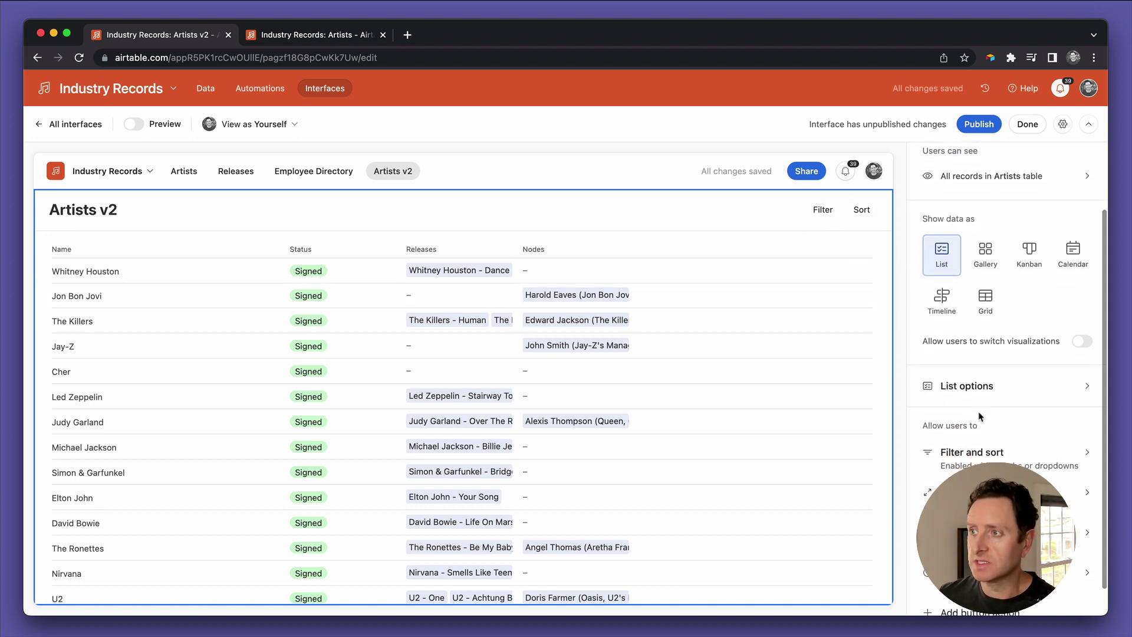
pyautogui.click(979, 390)
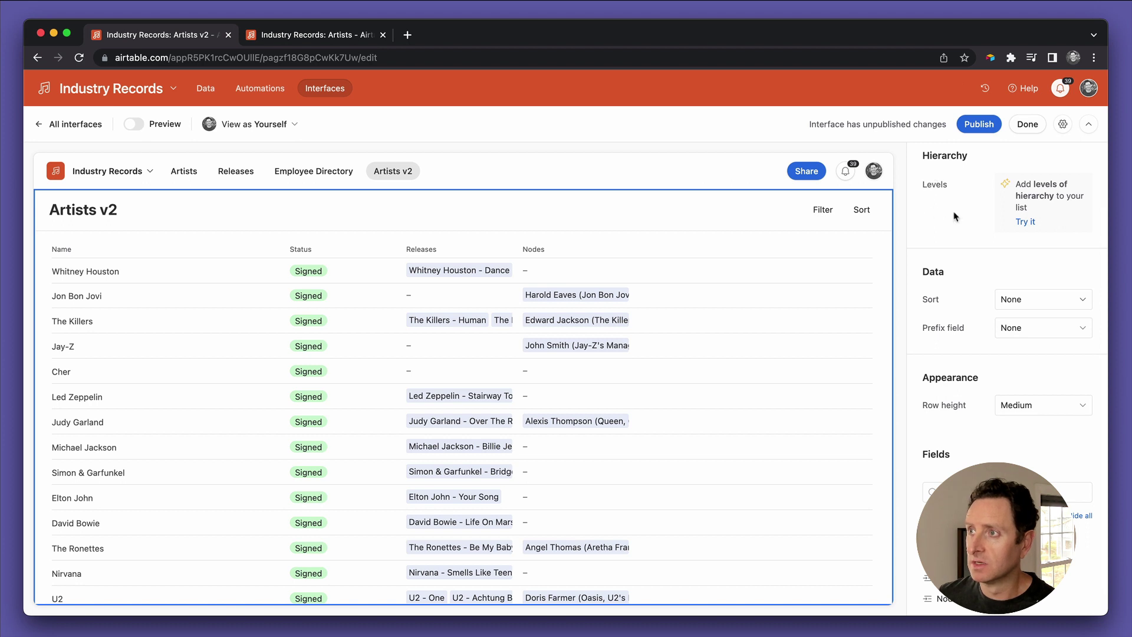
pyautogui.scroll(3, 956, 217)
pyautogui.click(933, 157)
pyautogui.scroll(-3, 951, 376)
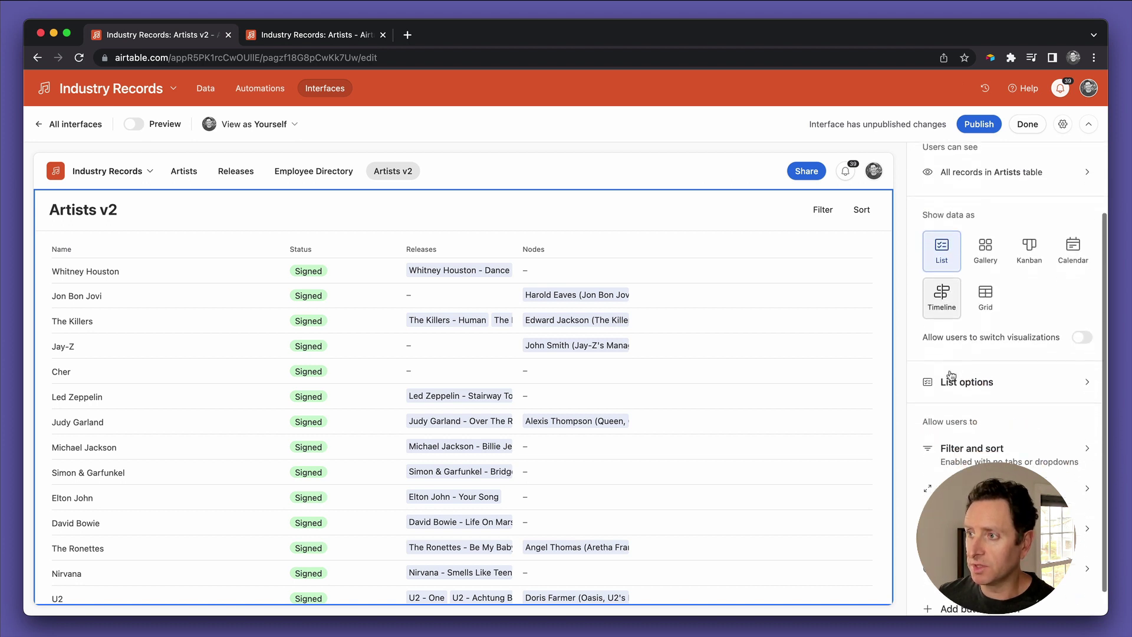
pyautogui.click(973, 449)
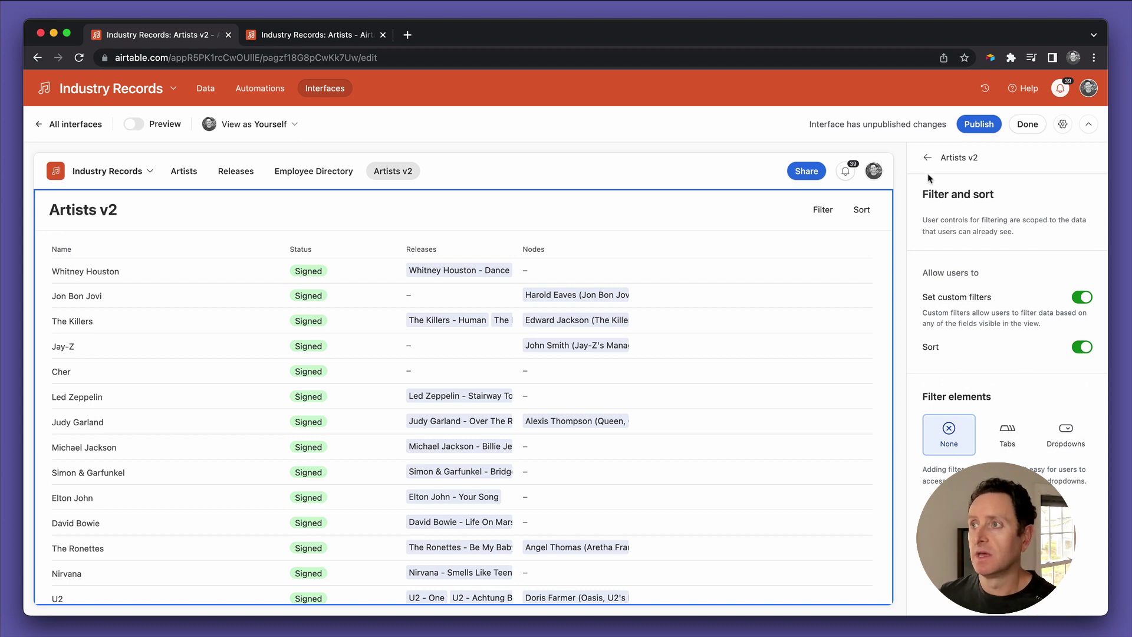
pyautogui.click(927, 157)
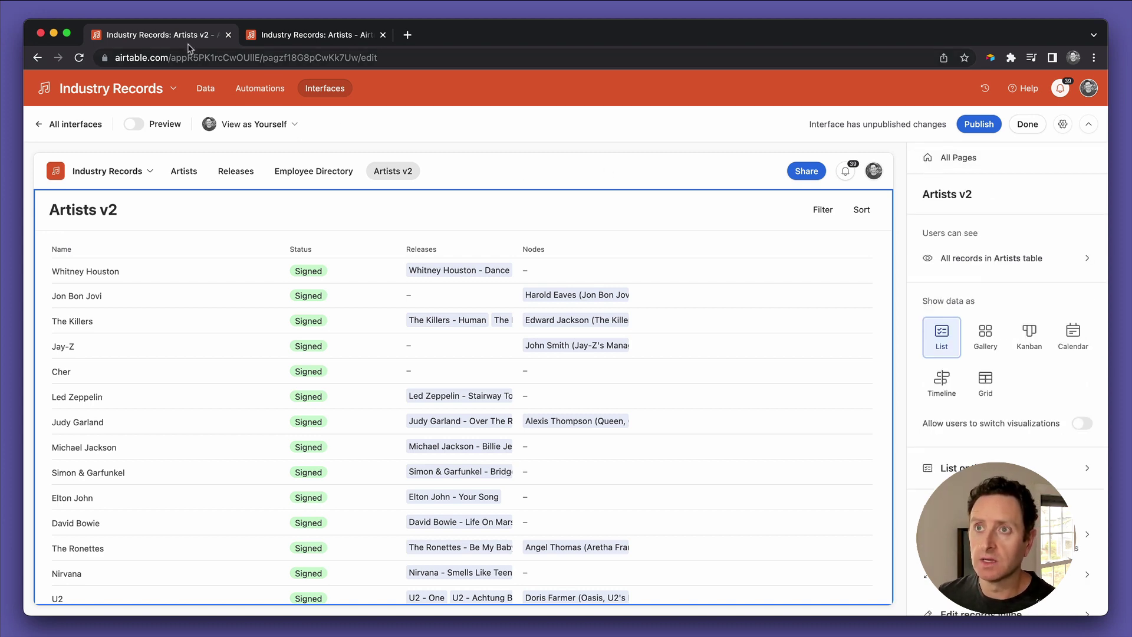
pyautogui.click(286, 36)
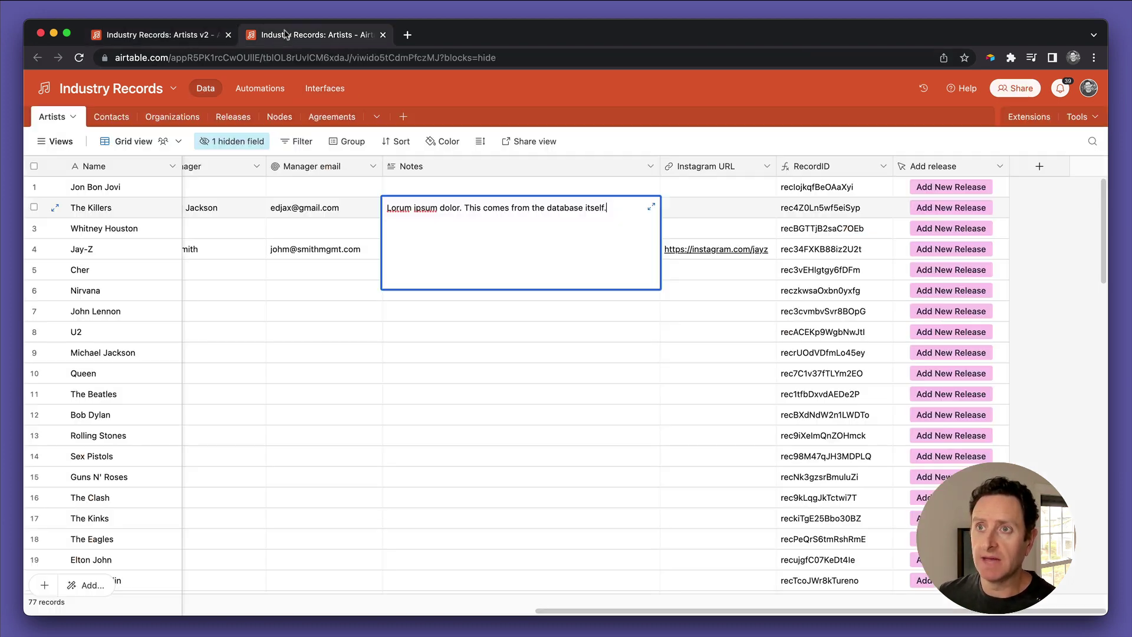
# Close the Notes editor and insert a new field named Territory to the right of Status
pyautogui.click(398, 382)
pyautogui.hscroll(-10, 400, 387)
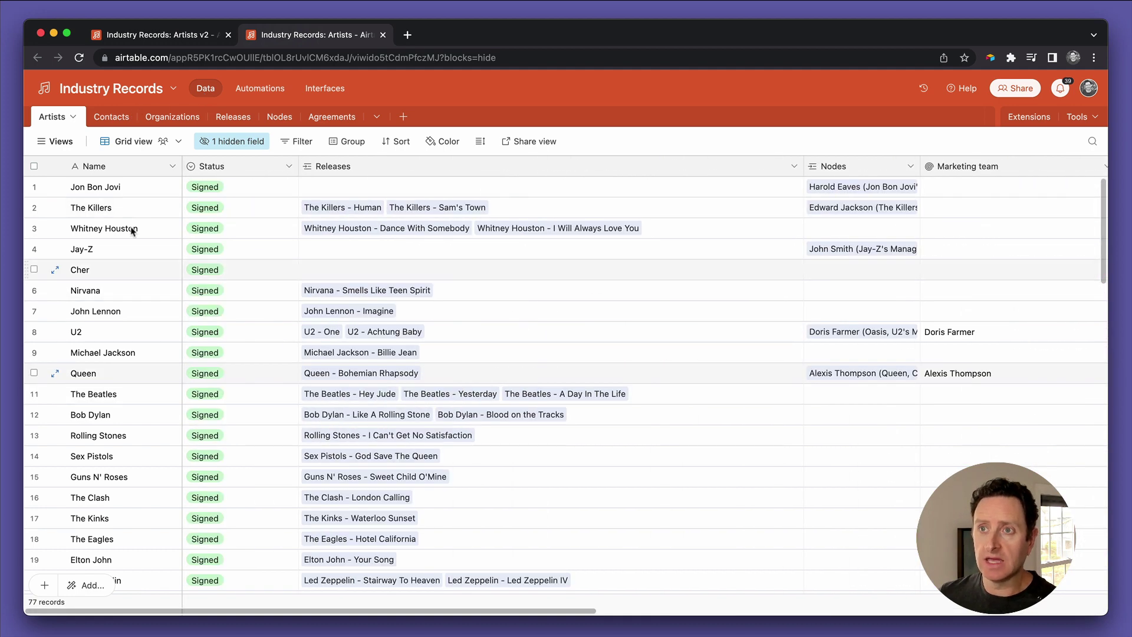
pyautogui.click(293, 167)
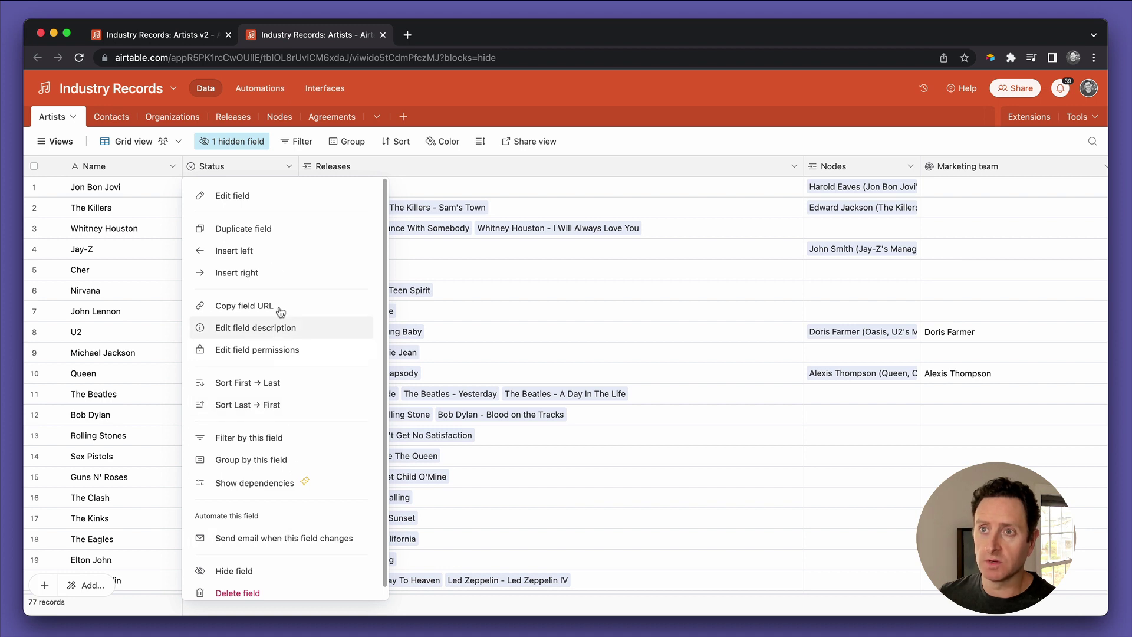
pyautogui.click(266, 274)
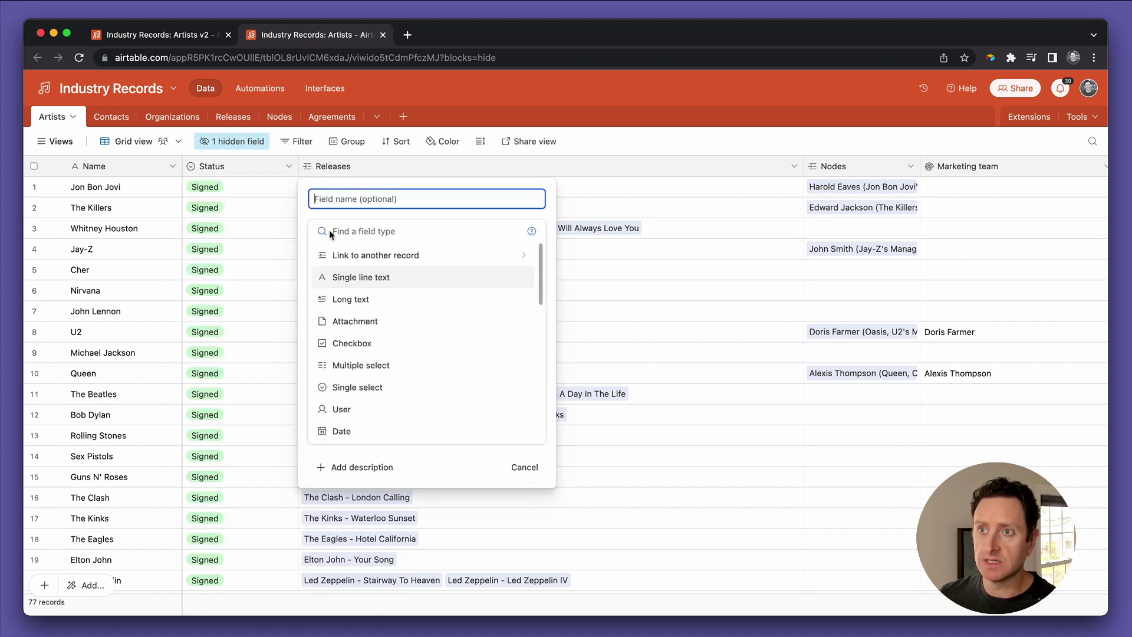
pyautogui.write('T')
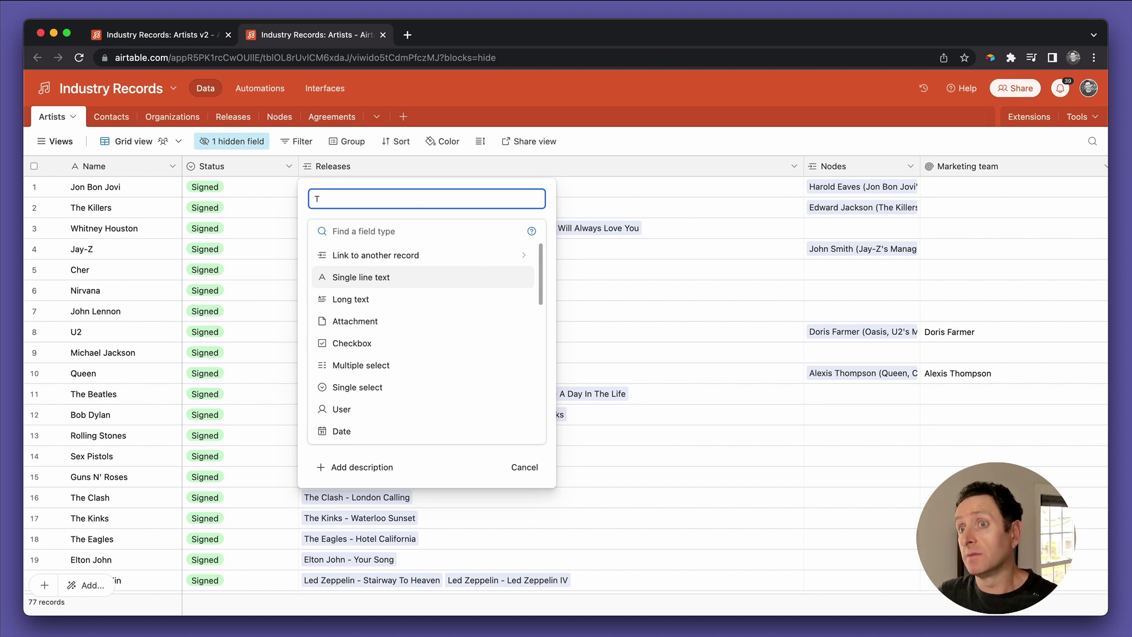
pyautogui.press('BackSpace')
pyautogui.write('Territory')
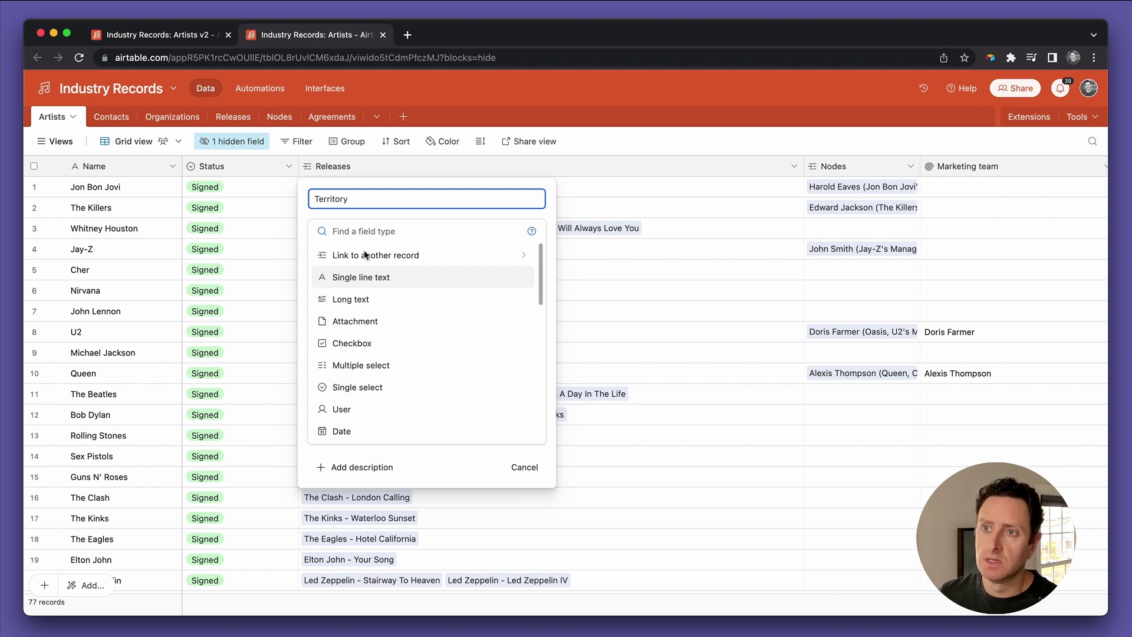
# Make Territory a single select with options Domestic and International and create the field
pyautogui.click(371, 387)
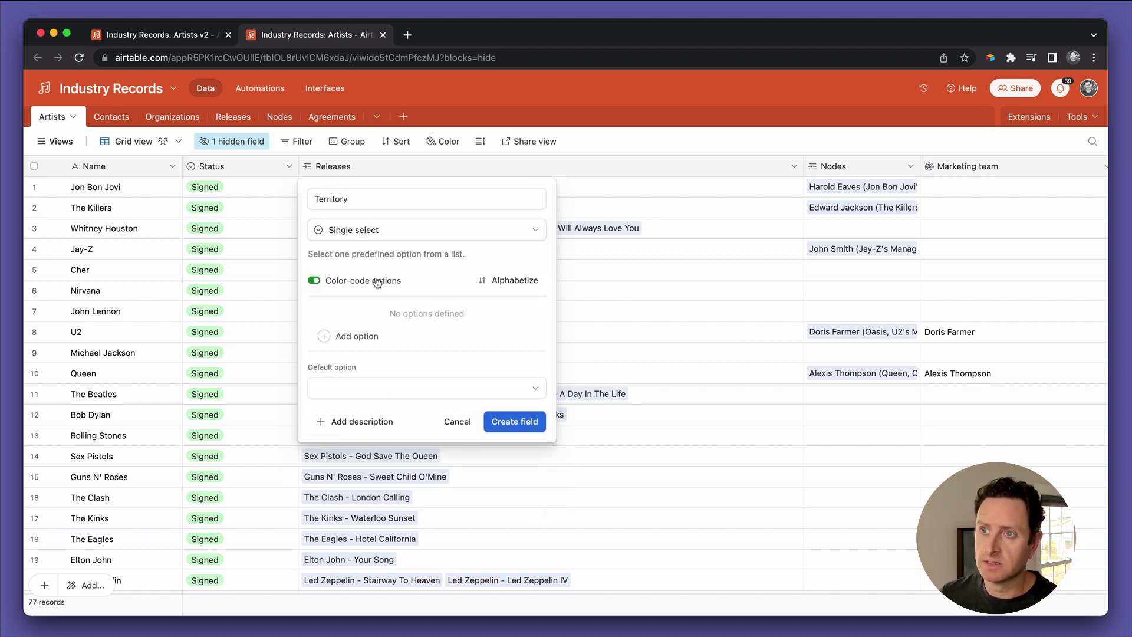
pyautogui.click(364, 336)
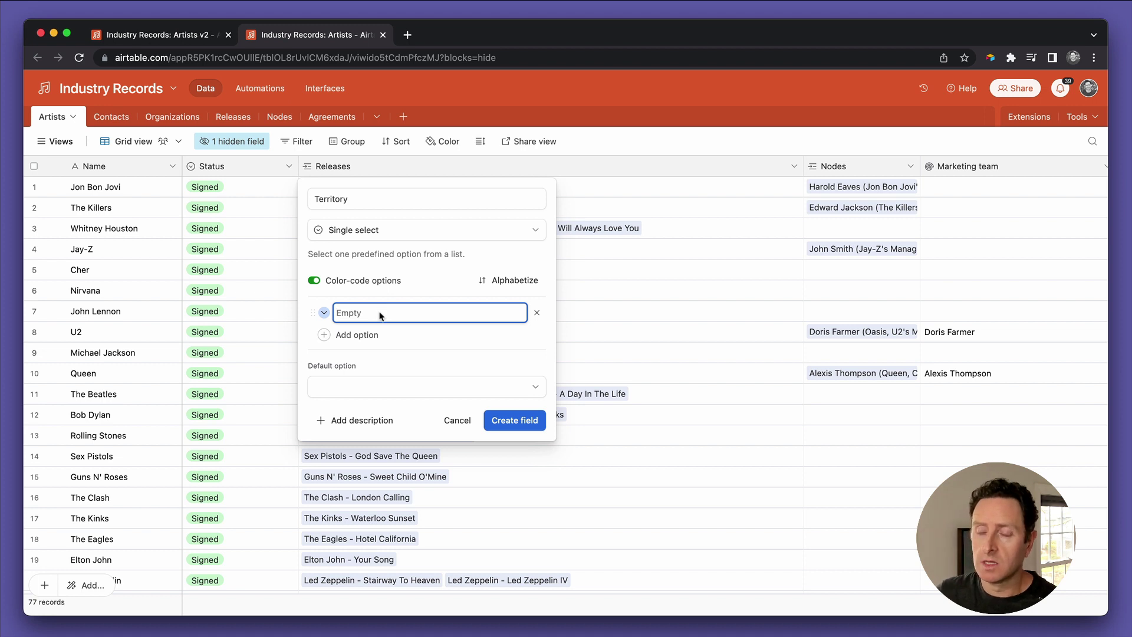
pyautogui.write('D')
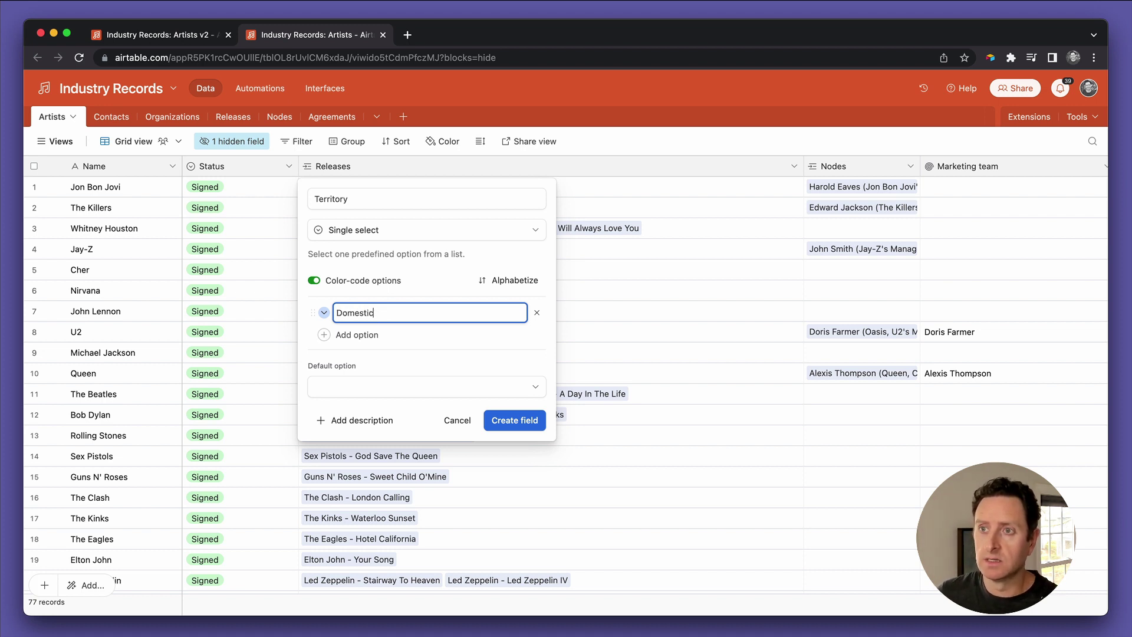
pyautogui.write('omestic')
pyautogui.click(357, 334)
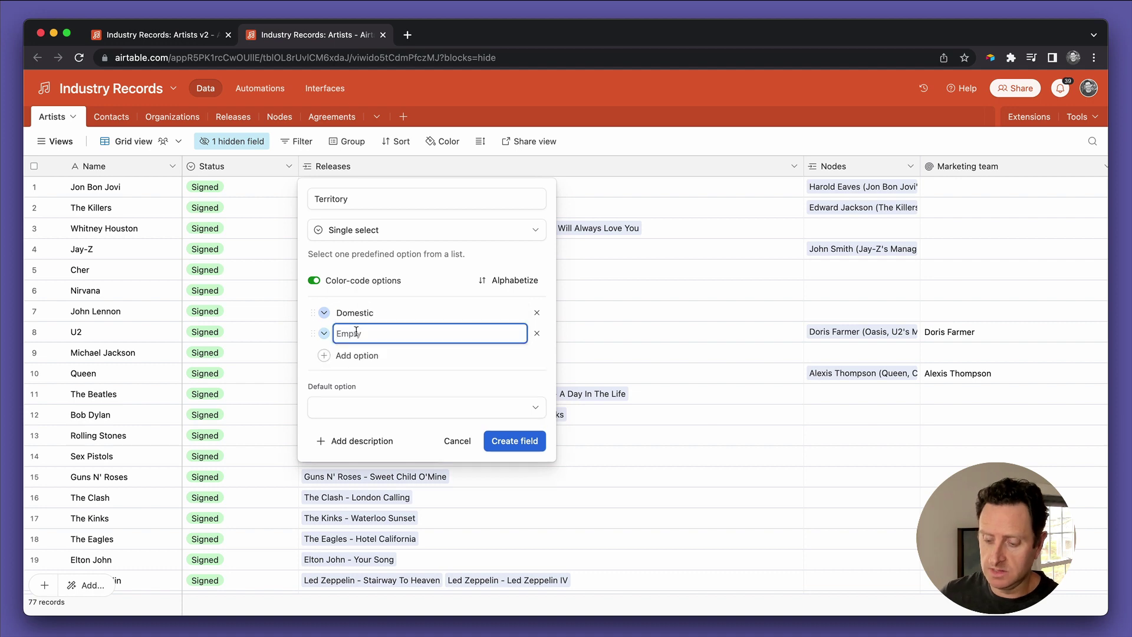
pyautogui.write('Int')
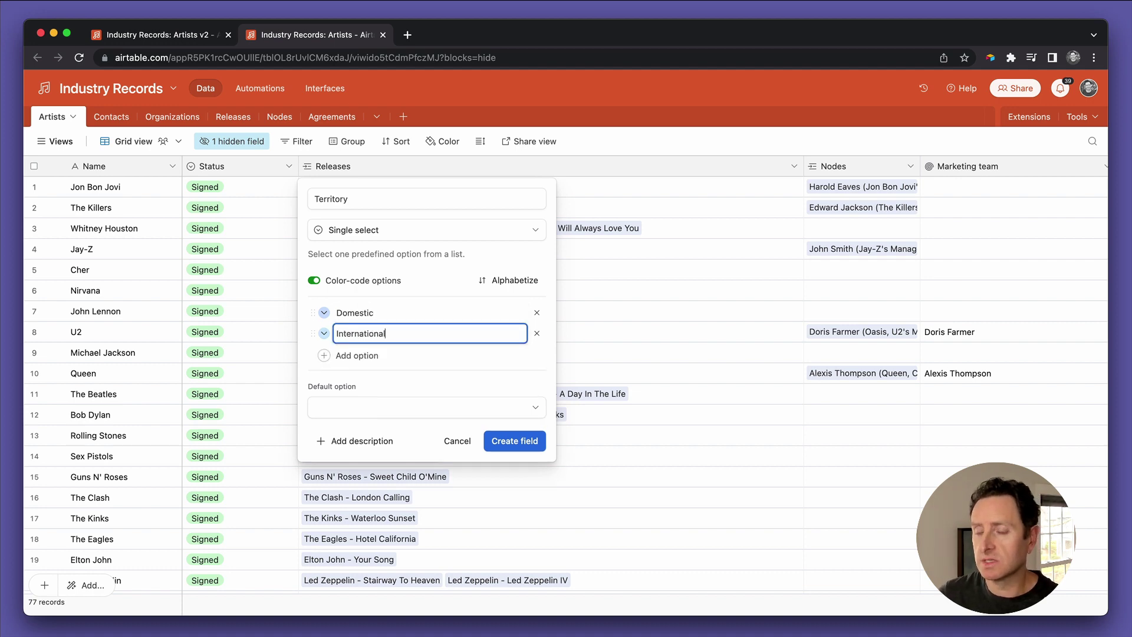
pyautogui.write('ernational')
pyautogui.click(505, 441)
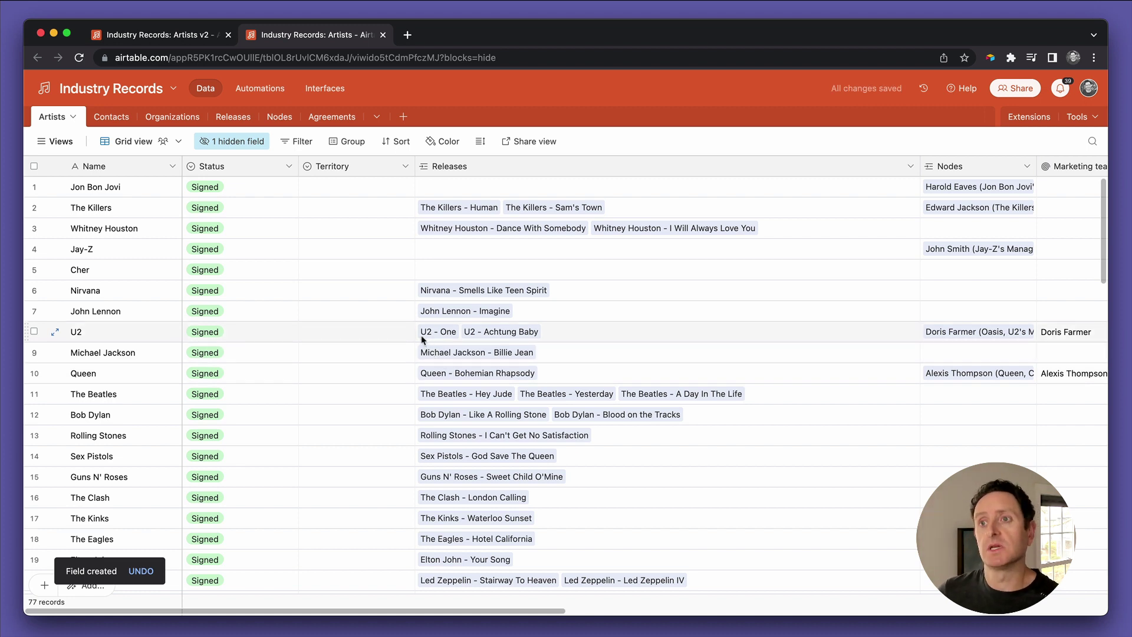
# Set Territory to Domestic for the first artist and paste it down through row 38
pyautogui.doubleClick(351, 187)
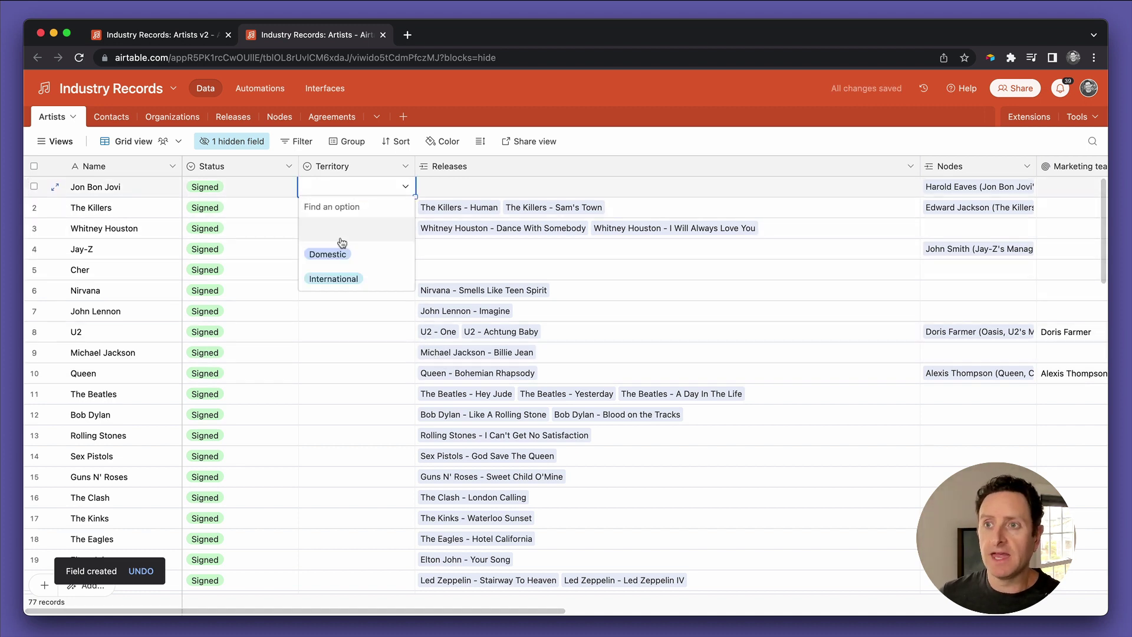
pyautogui.click(338, 253)
pyautogui.click(364, 191)
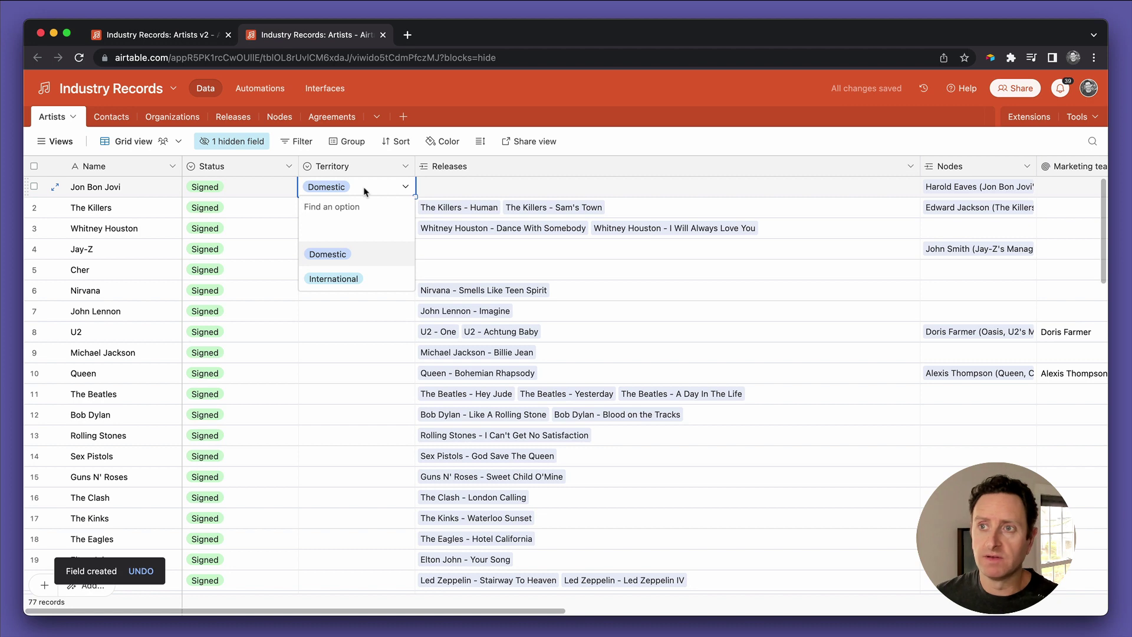
pyautogui.press('Escape')
pyautogui.hotkey('ctrl', 'c')
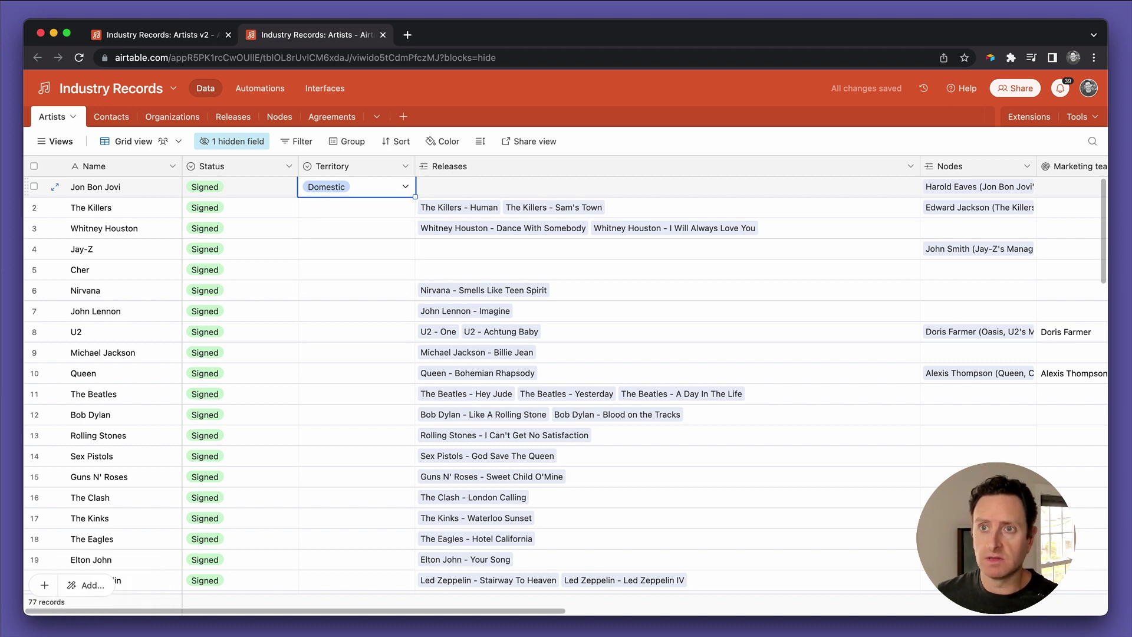
pyautogui.click(351, 207)
pyautogui.hotkey('shift', 'Down')
pyautogui.hotkey('shift', 'Down')
pyautogui.hotkey('shift', 'Down')
pyautogui.hotkey('shift', 'Down')
pyautogui.hotkey('shift', 'Down')
pyautogui.hotkey('shift', 'Down')
pyautogui.hotkey('shift', 'Down')
pyautogui.hotkey('shift', 'Down')
pyautogui.hotkey('shift', 'Down')
pyautogui.hotkey('shift', 'Down')
pyautogui.hotkey('shift', 'Down')
pyautogui.hotkey('shift', 'Down')
pyautogui.hotkey('shift', 'Down')
pyautogui.hotkey('shift', 'Down')
pyautogui.hotkey('shift', 'Down')
pyautogui.hotkey('shift', 'Down')
pyautogui.hotkey('shift', 'Down')
pyautogui.hotkey('shift', 'Down')
pyautogui.hotkey('shift', 'Down')
pyautogui.hotkey('shift', 'Down')
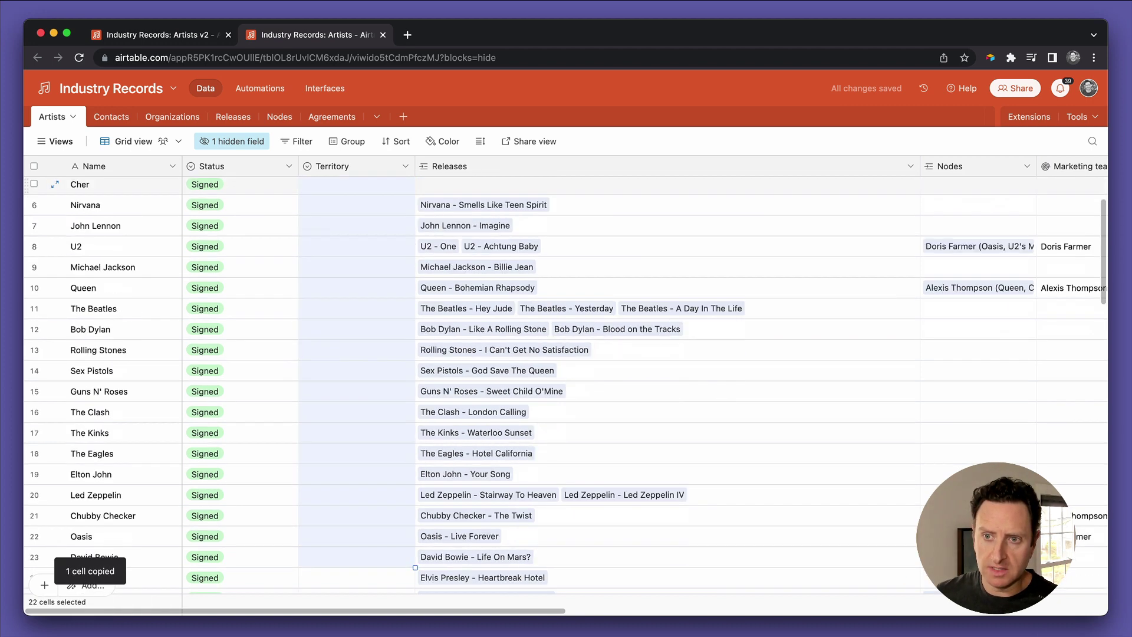
pyautogui.press('cmd+v')
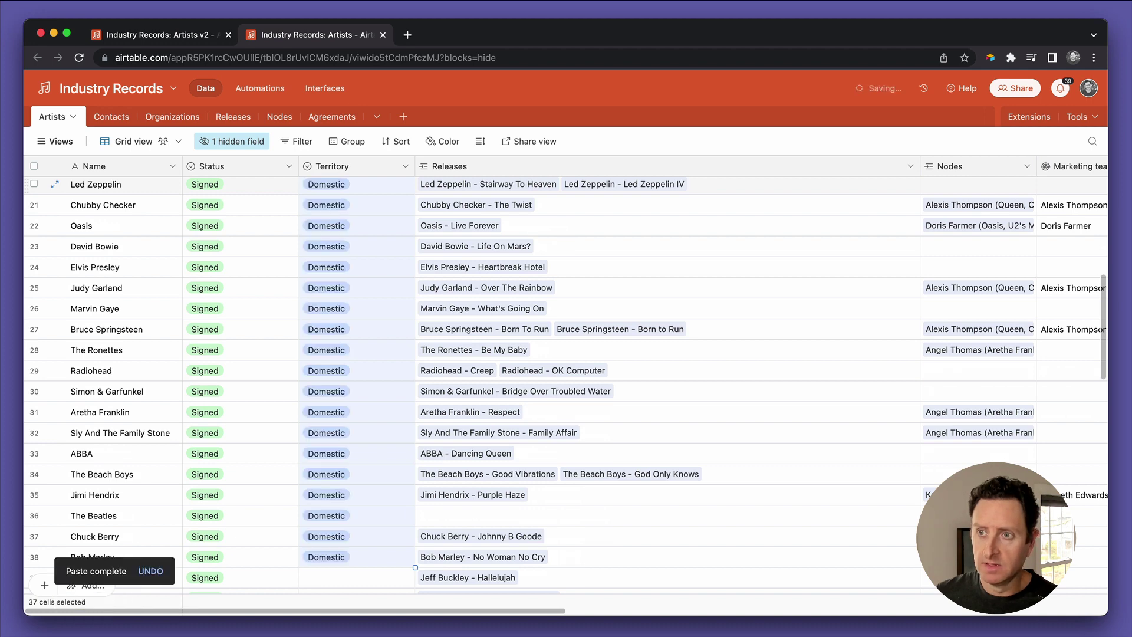
# Set Jeff Buckley's Territory to International and paste it into every remaining artist row
pyautogui.scroll(10, 566, 383)
pyautogui.click(356, 399)
pyautogui.press('Down')
pyautogui.press('Down')
pyautogui.press('Down')
pyautogui.press('Down')
pyautogui.press('Down')
pyautogui.press('Down')
pyautogui.press('Down')
pyautogui.press('Down')
pyautogui.press('Down')
pyautogui.press('Down')
pyautogui.press('Down')
pyautogui.press('Down')
pyautogui.press('Down')
pyautogui.press('Down')
pyautogui.press('Down')
pyautogui.press('Down')
pyautogui.press('Down')
pyautogui.press('Down')
pyautogui.press('Down')
pyautogui.press('Down')
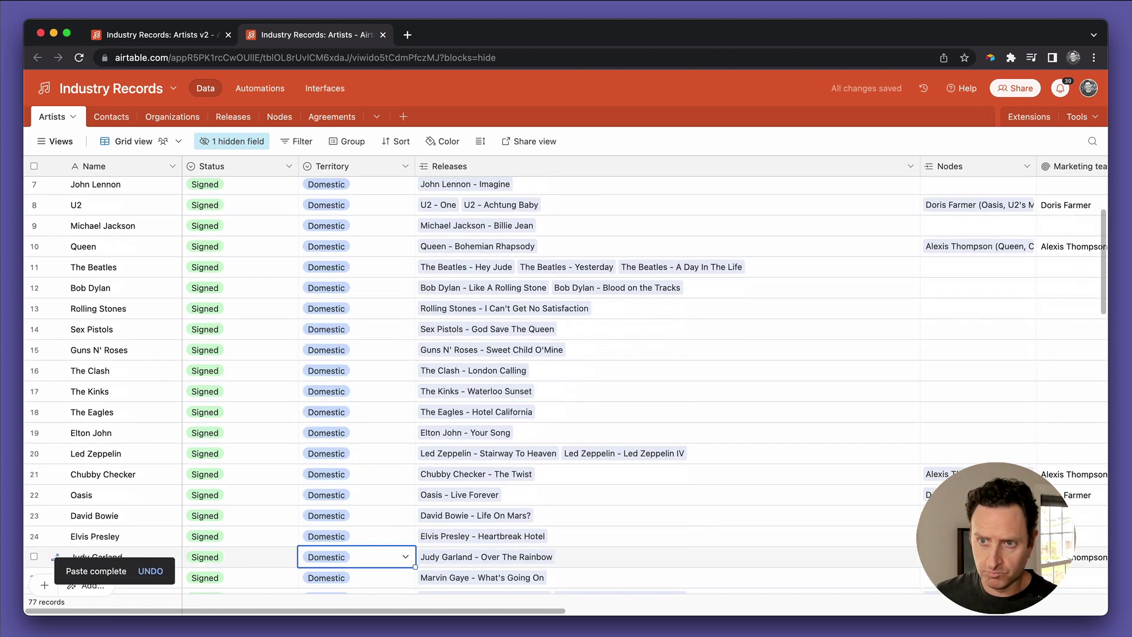
pyautogui.press('Up')
pyautogui.press('Up')
pyautogui.press('Up')
pyautogui.press('Up')
pyautogui.press('Up')
pyautogui.press('Up')
pyautogui.press('Up')
pyautogui.press('Up')
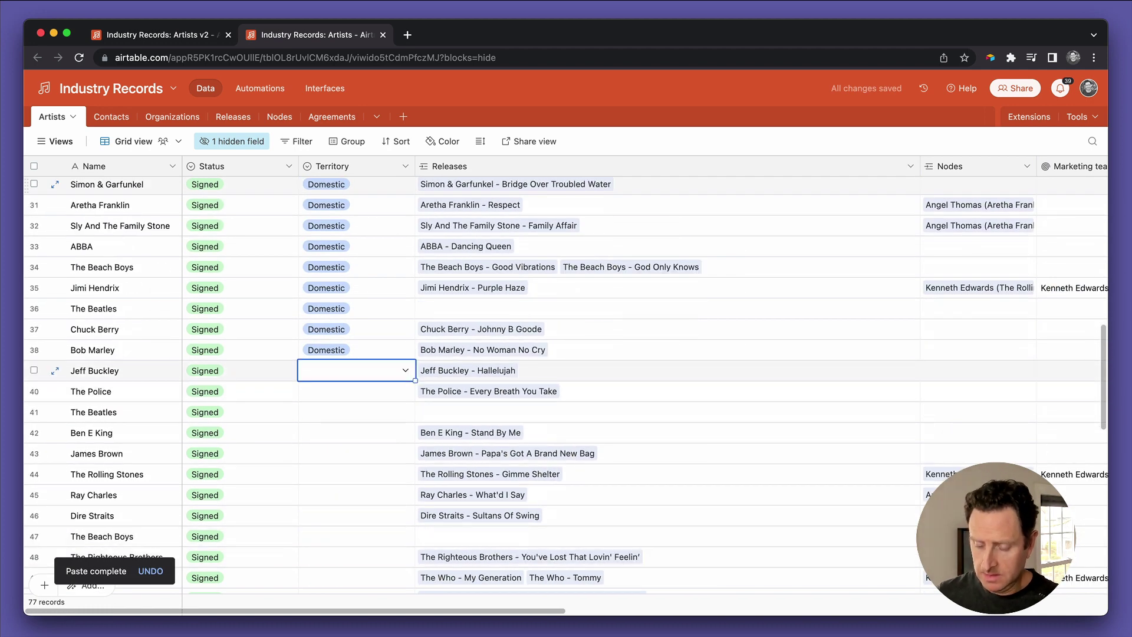
pyautogui.write('inte')
pyautogui.press('Return')
pyautogui.press('cmd+c')
pyautogui.press('Down')
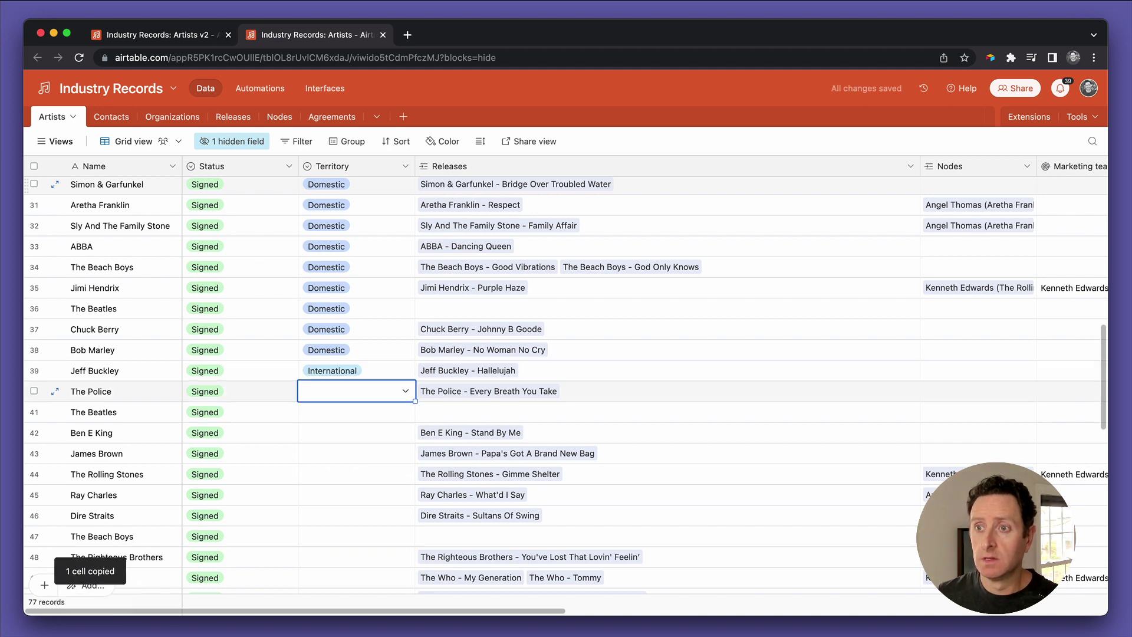
pyautogui.press('cmd+shift+Down')
pyautogui.press('cmd+v')
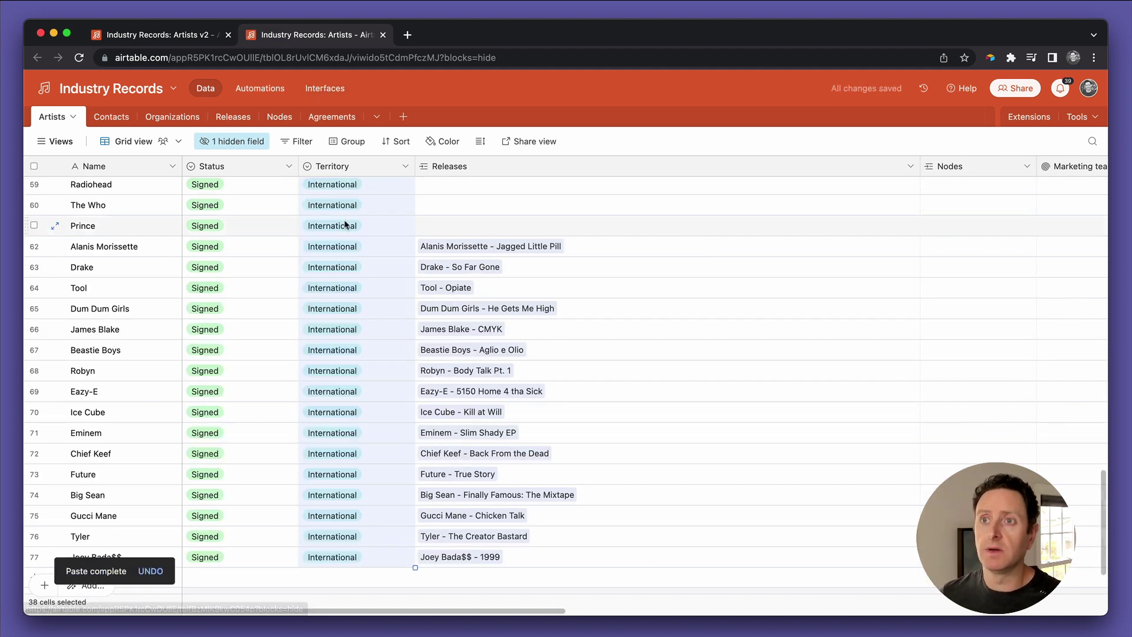
pyautogui.scroll(20, 346, 224)
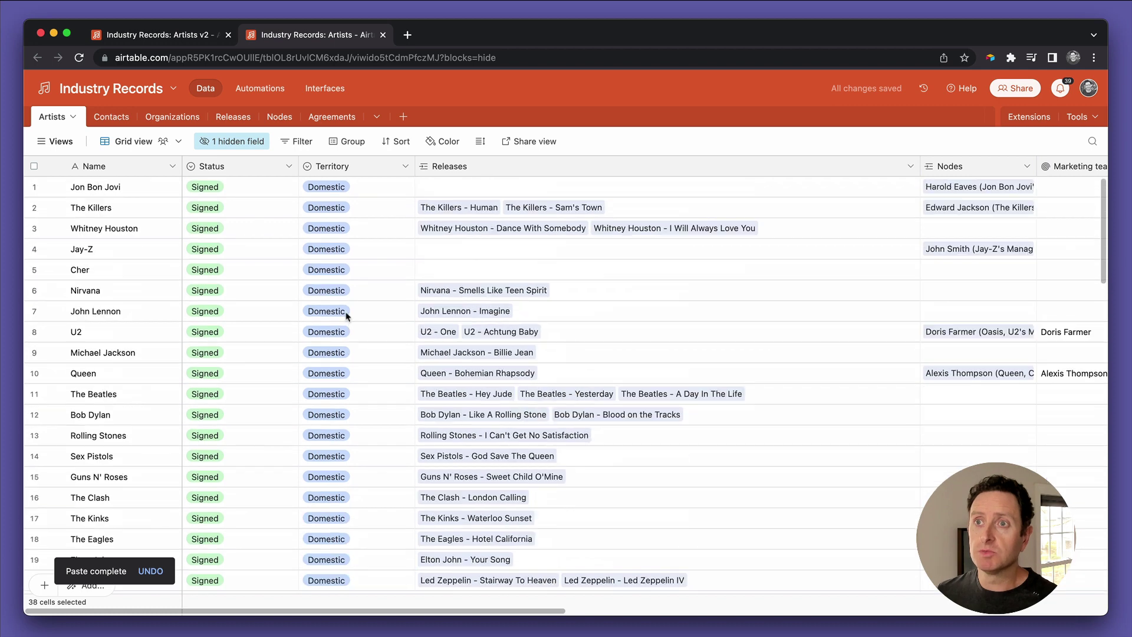
# In the Artists v2 list, hide all fields except Name, Territory and Notes
pyautogui.click(186, 38)
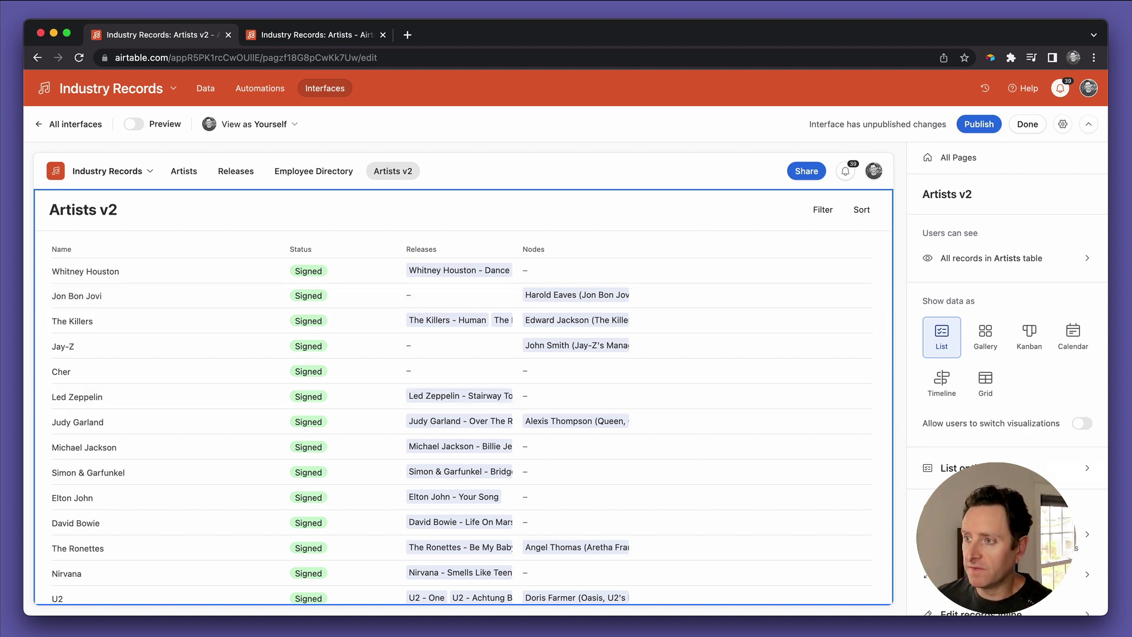
pyautogui.scroll(-3, 1005, 413)
pyautogui.click(969, 357)
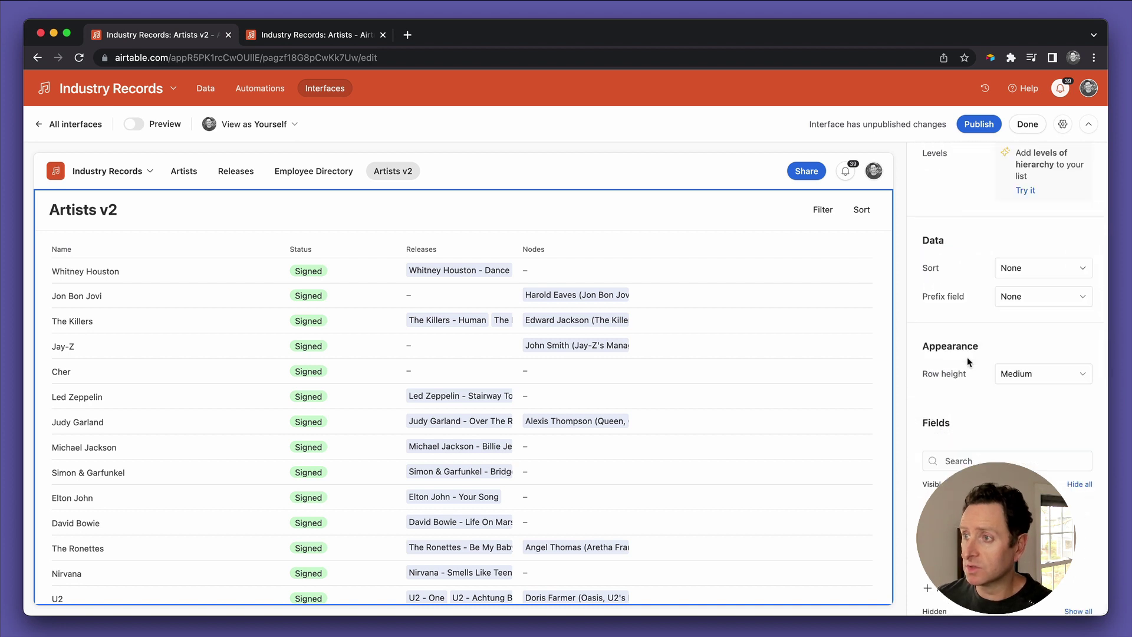
pyautogui.scroll(-4, 999, 425)
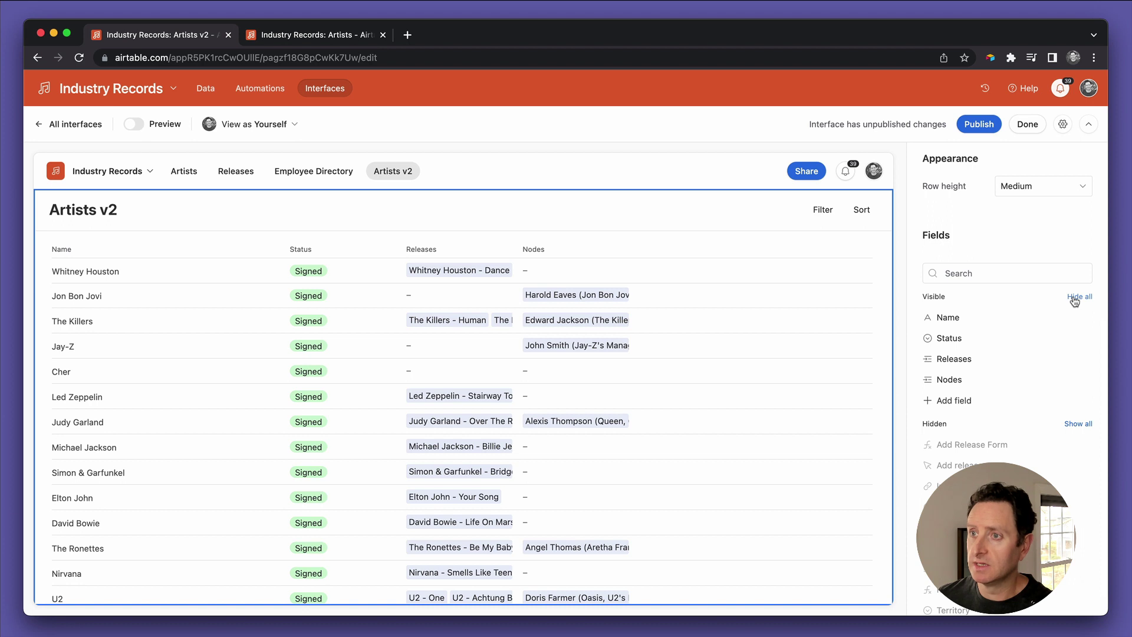
pyautogui.click(1074, 297)
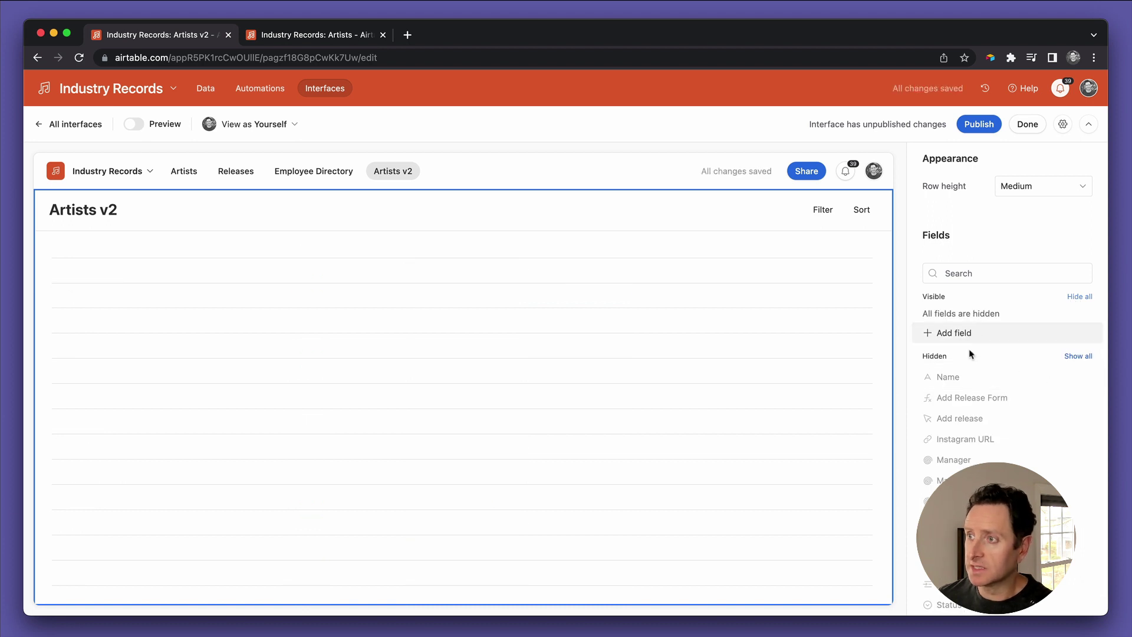
pyautogui.click(1073, 376)
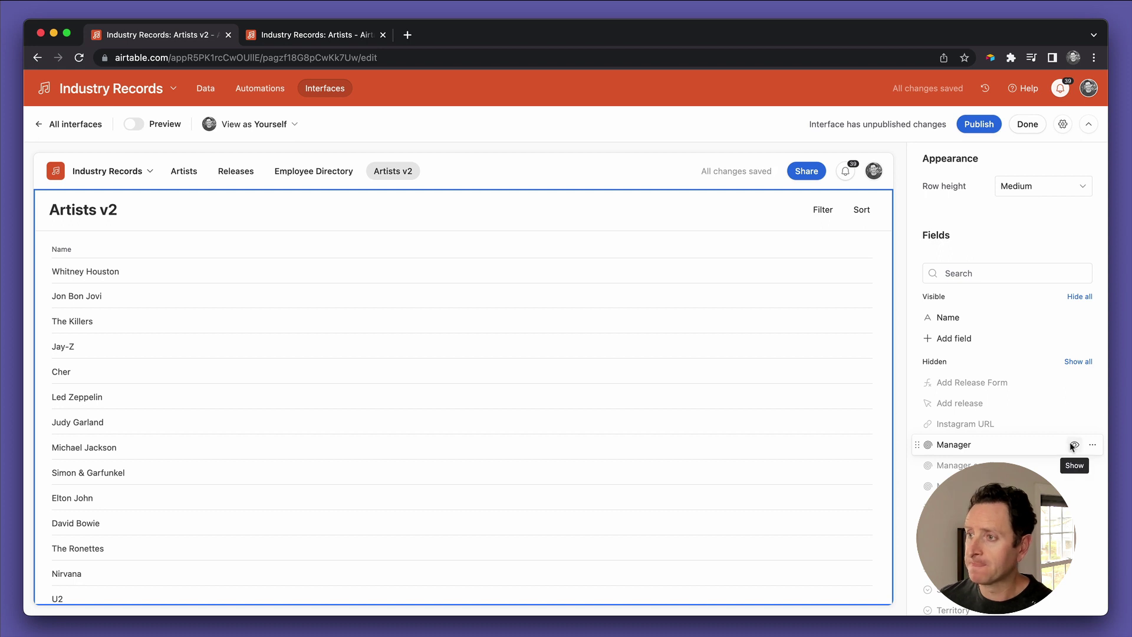
pyautogui.scroll(-2, 1067, 519)
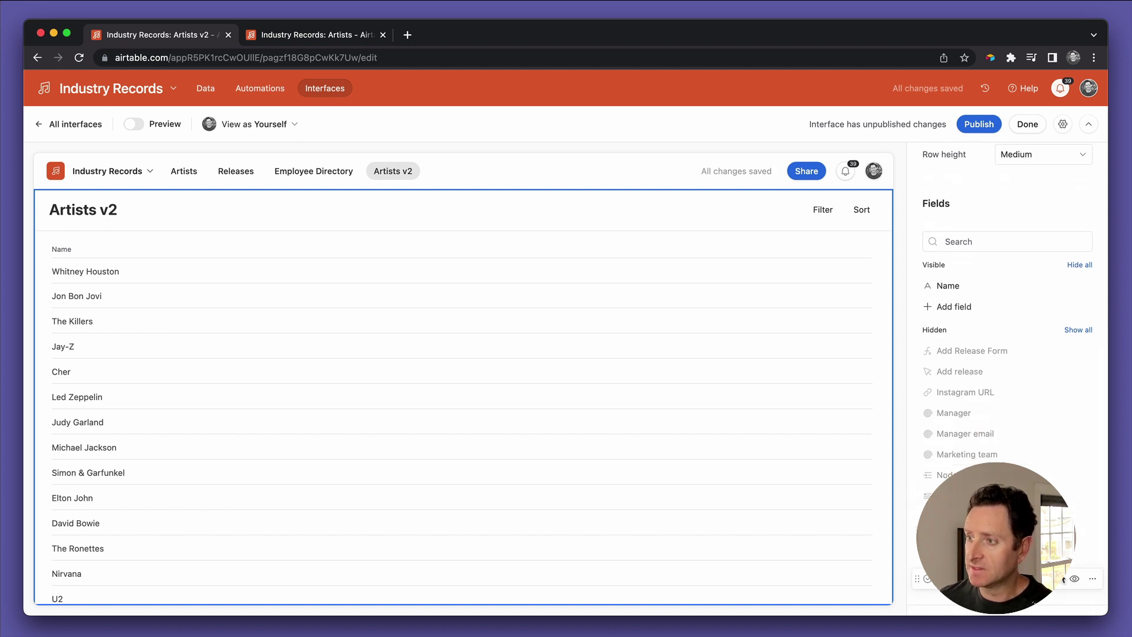
pyautogui.click(1073, 579)
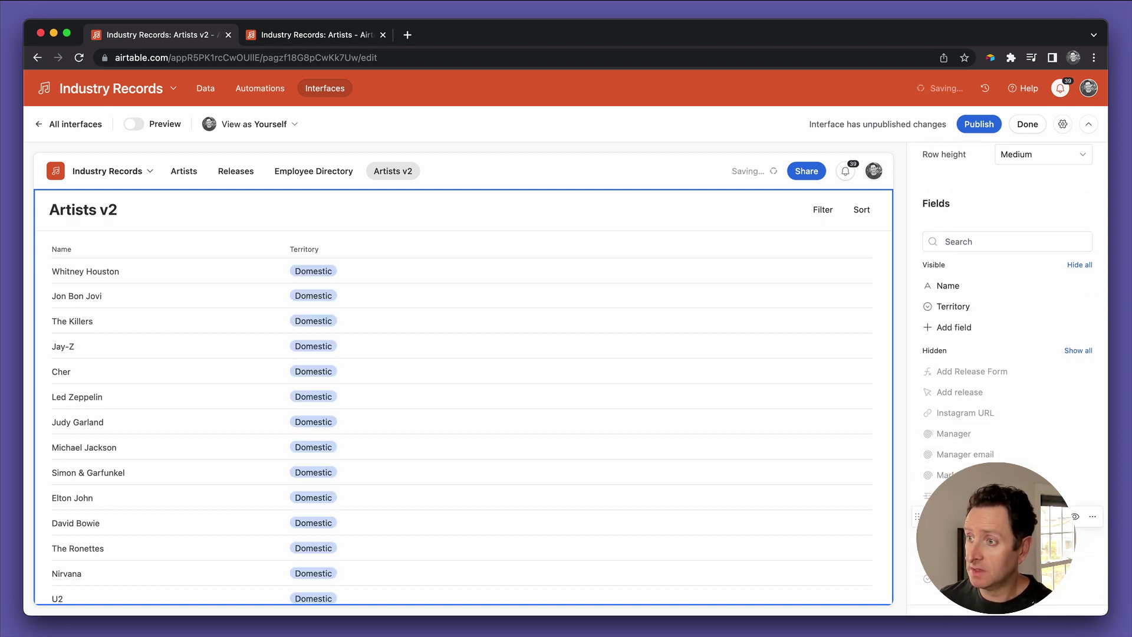
pyautogui.click(1074, 517)
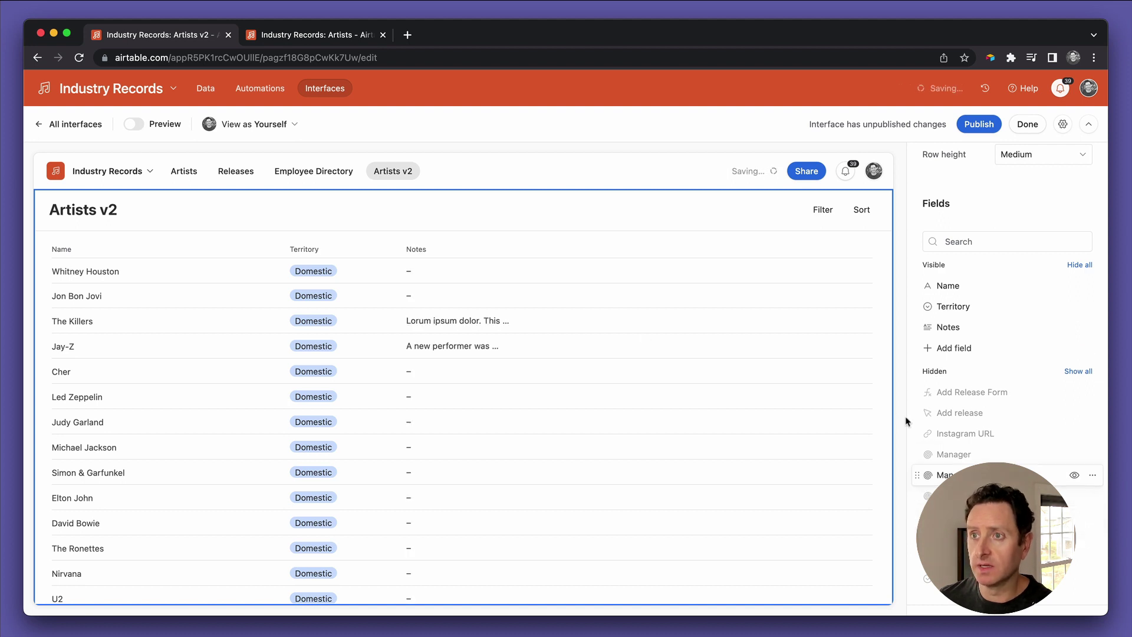
# Widen the Notes column and narrow the Name and Territory columns in the list
pyautogui.moveTo(511, 250); pyautogui.dragTo(670, 268)
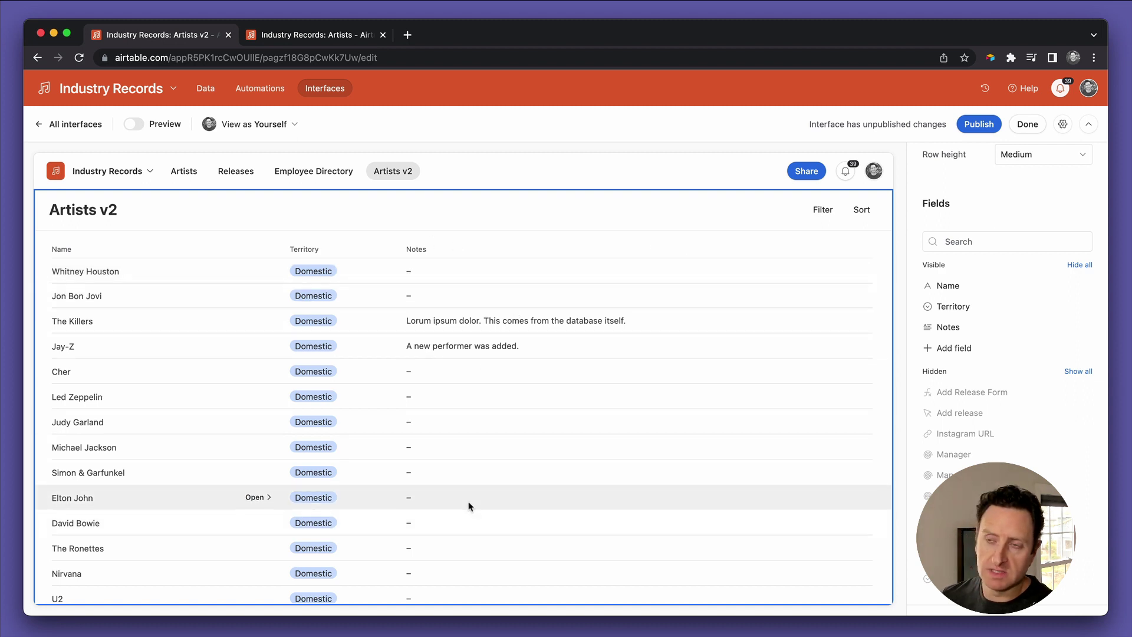
pyautogui.scroll(-3, 468, 506)
pyautogui.scroll(3, 469, 506)
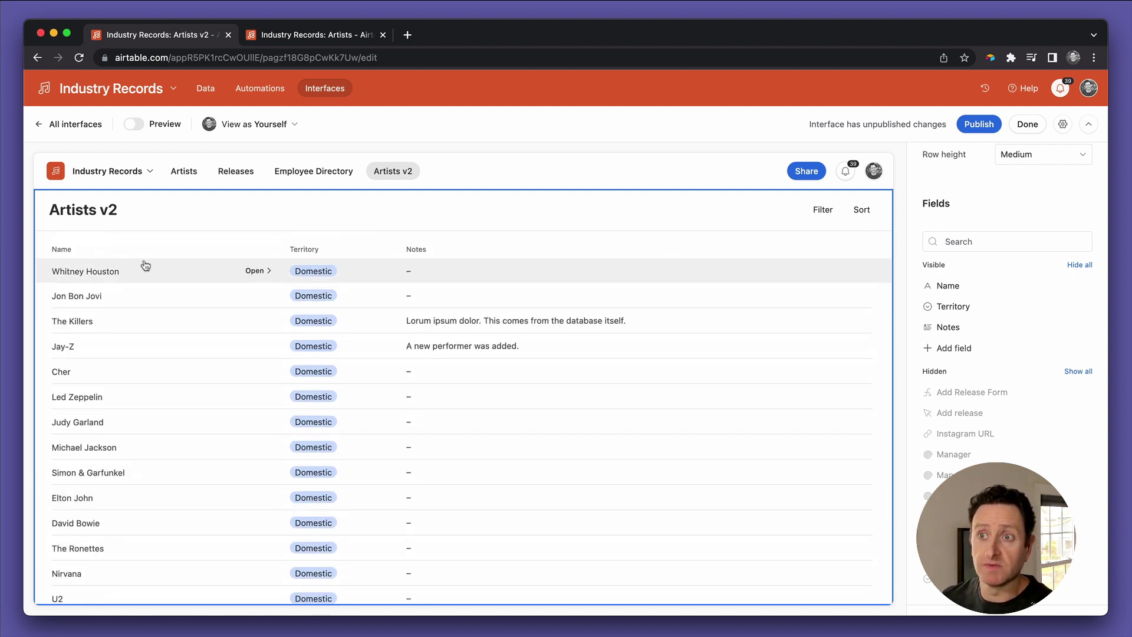
pyautogui.moveTo(282, 251); pyautogui.dragTo(225, 262)
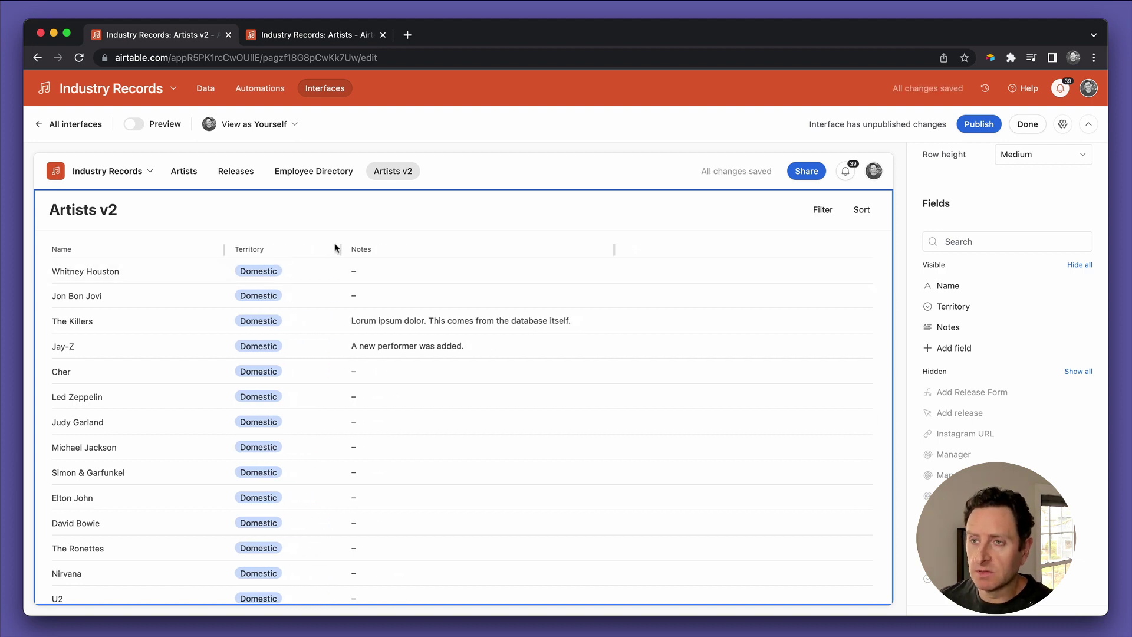
pyautogui.moveTo(338, 249)
pyautogui.mouseDown()
pyautogui.moveTo(312, 256)
pyautogui.moveTo(319, 246)
pyautogui.mouseUp()
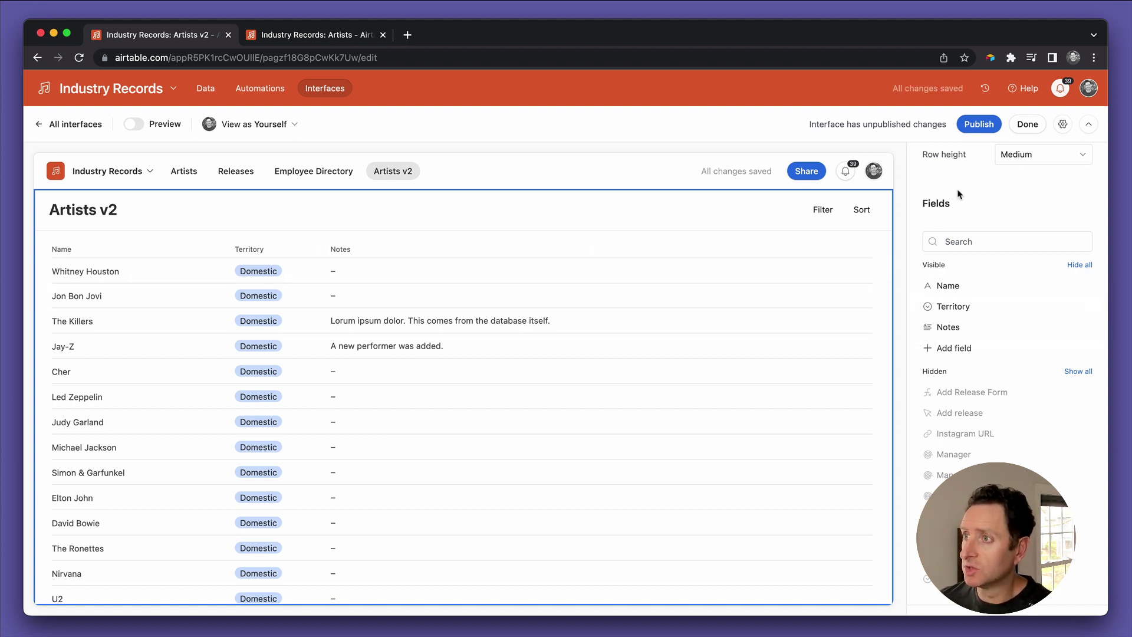
pyautogui.scroll(6, 973, 193)
# Switch Filter and sort to tabs and add a Domestic tab filtering Territory is Domestic
pyautogui.click(958, 157)
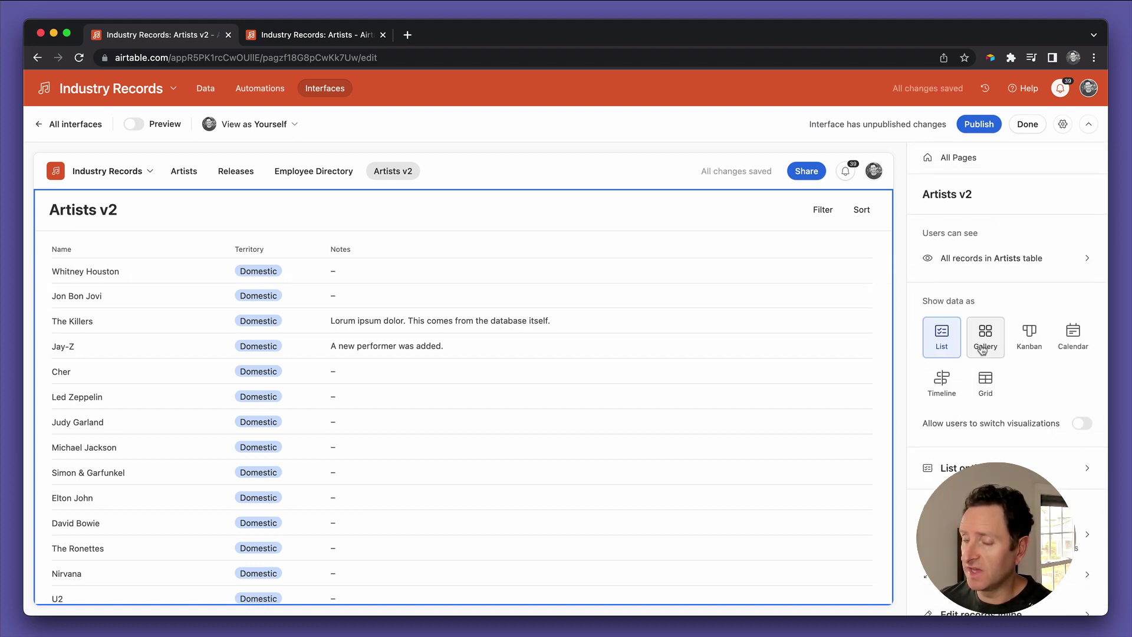
pyautogui.scroll(-3, 981, 349)
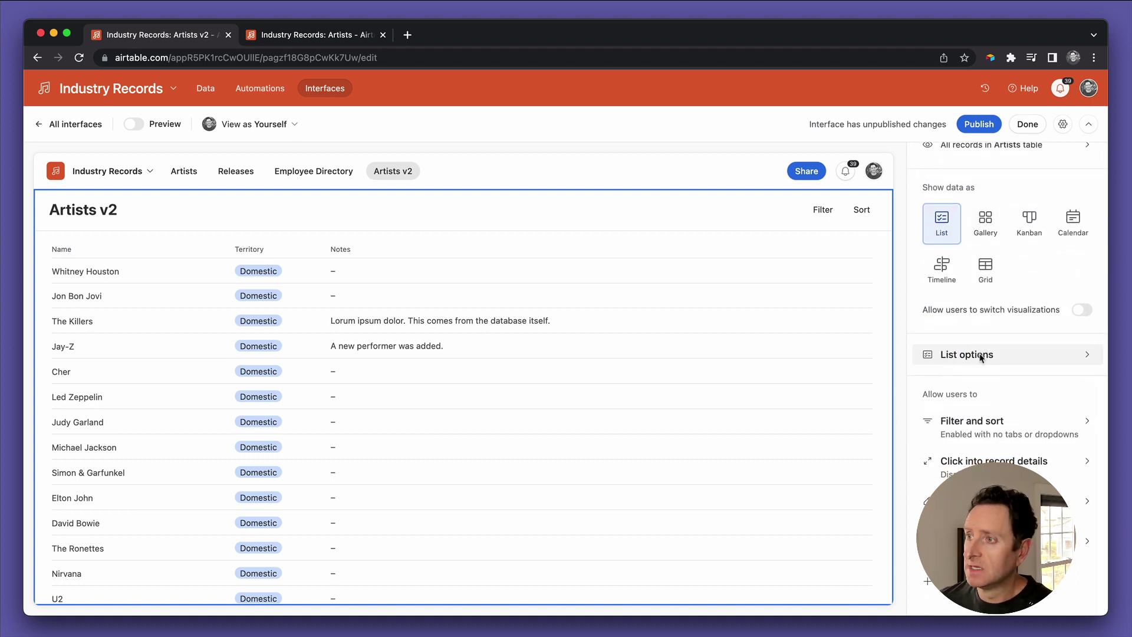
pyautogui.click(981, 435)
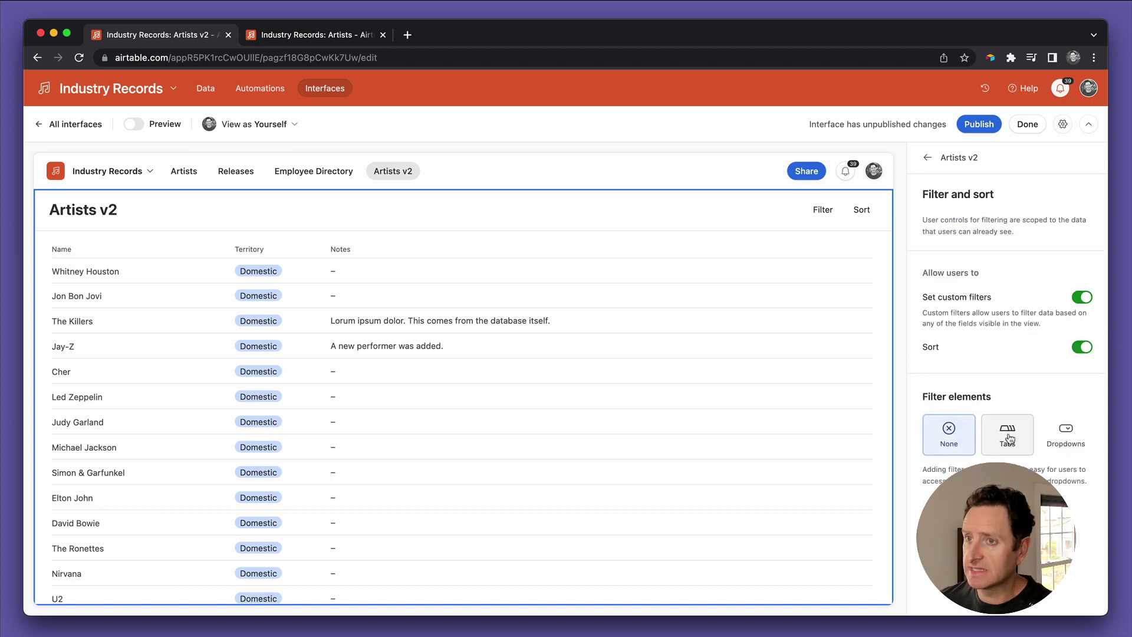
pyautogui.click(1008, 436)
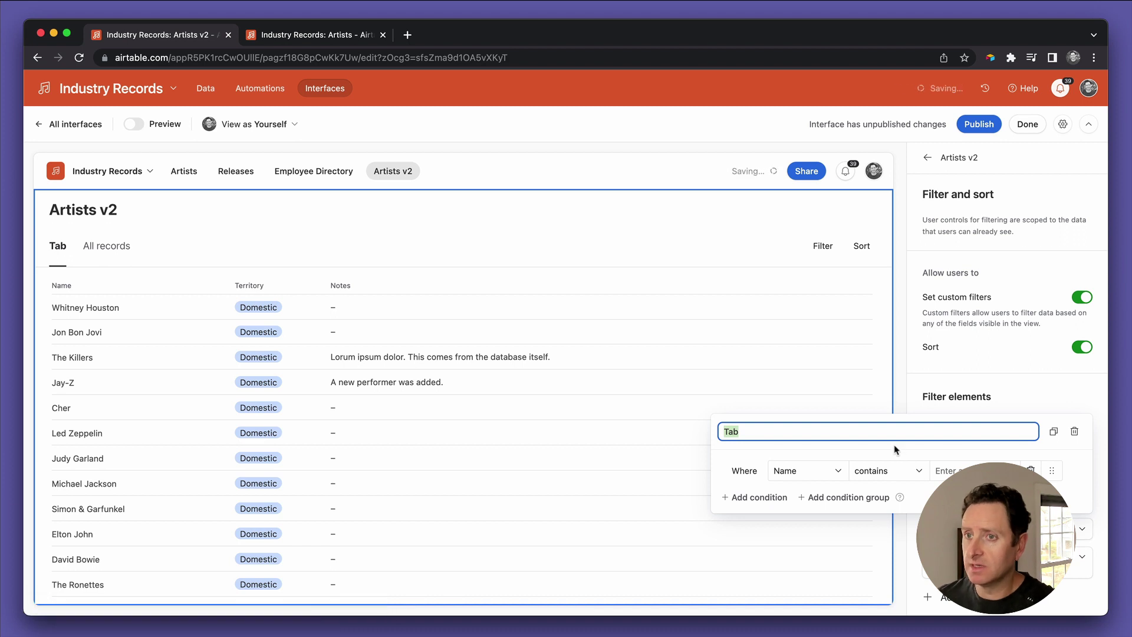
pyautogui.write('Domestic')
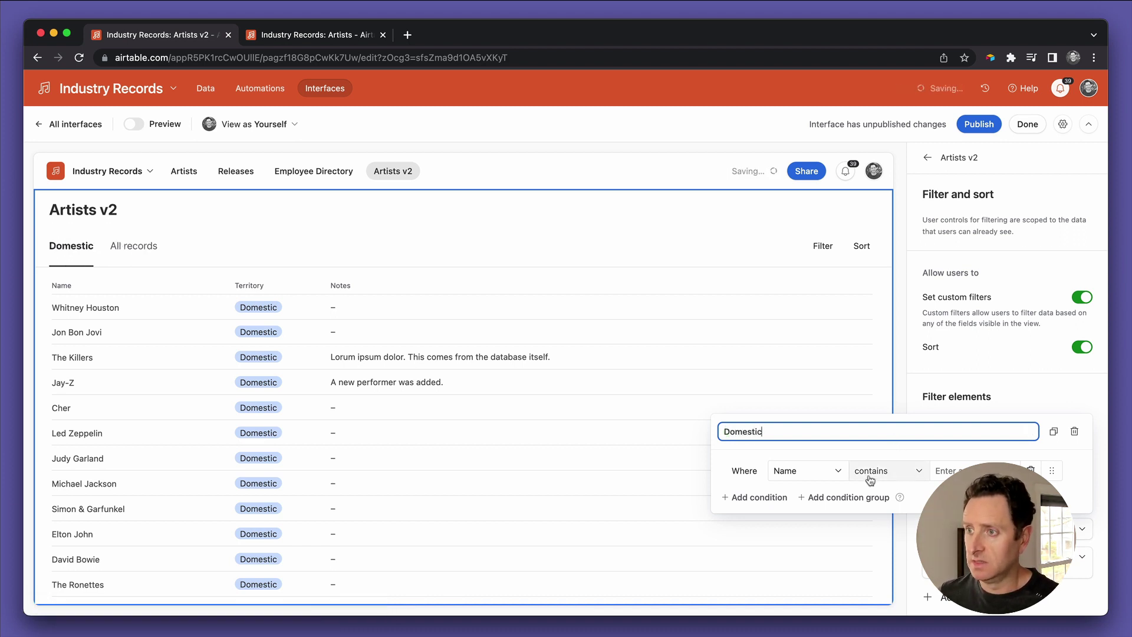
pyautogui.click(827, 469)
pyautogui.click(825, 533)
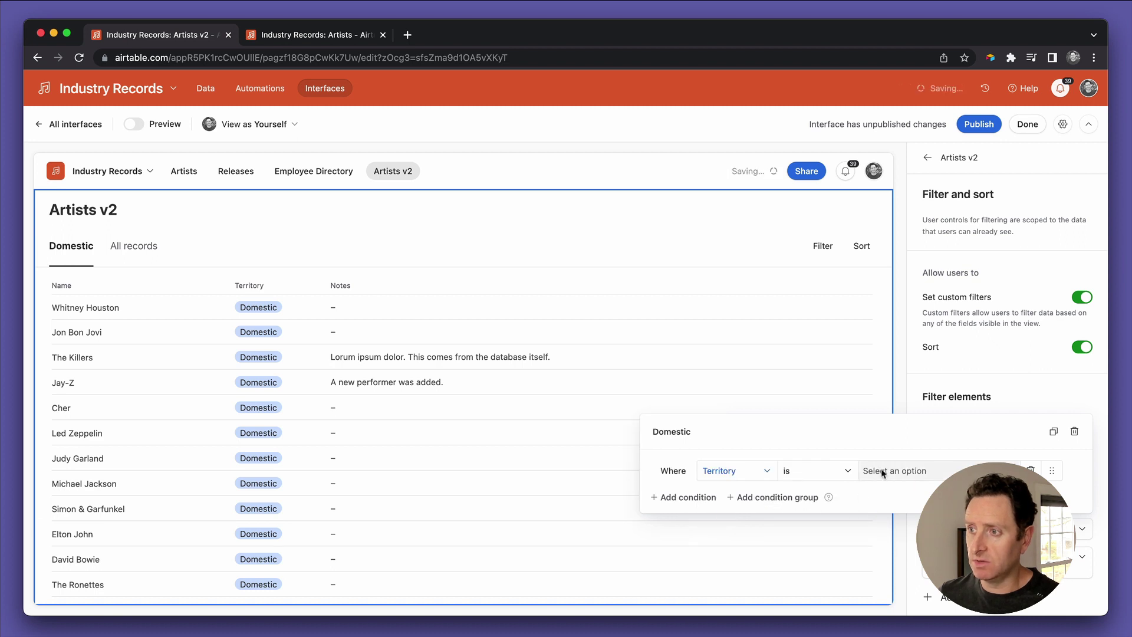
pyautogui.click(887, 471)
pyautogui.click(892, 515)
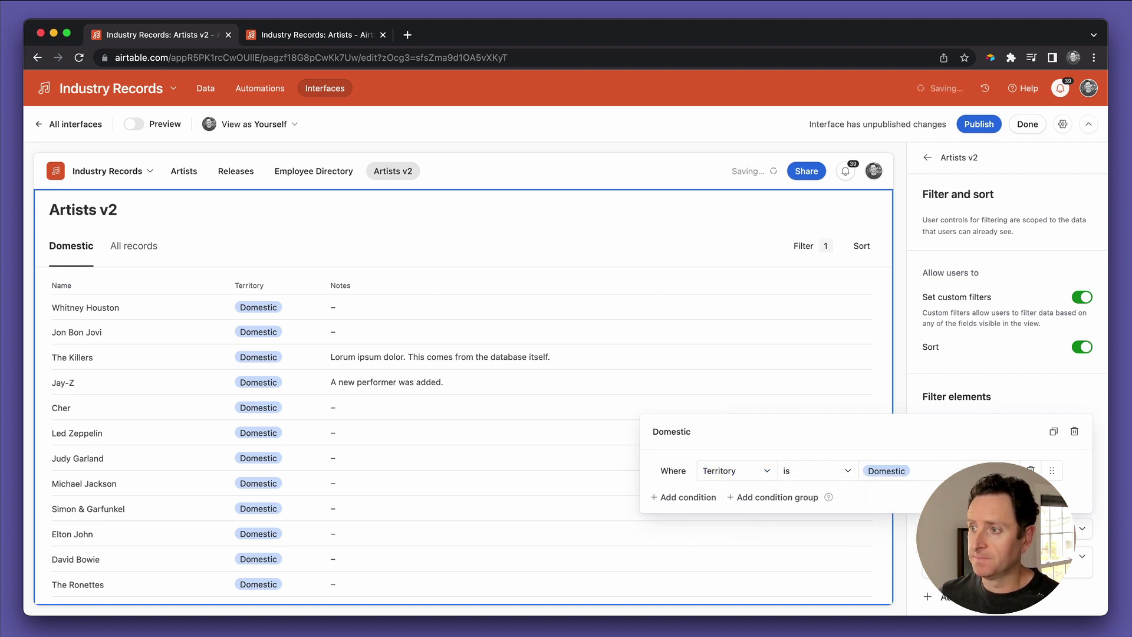
# Add an International tab filtering Territory is International
pyautogui.click(932, 596)
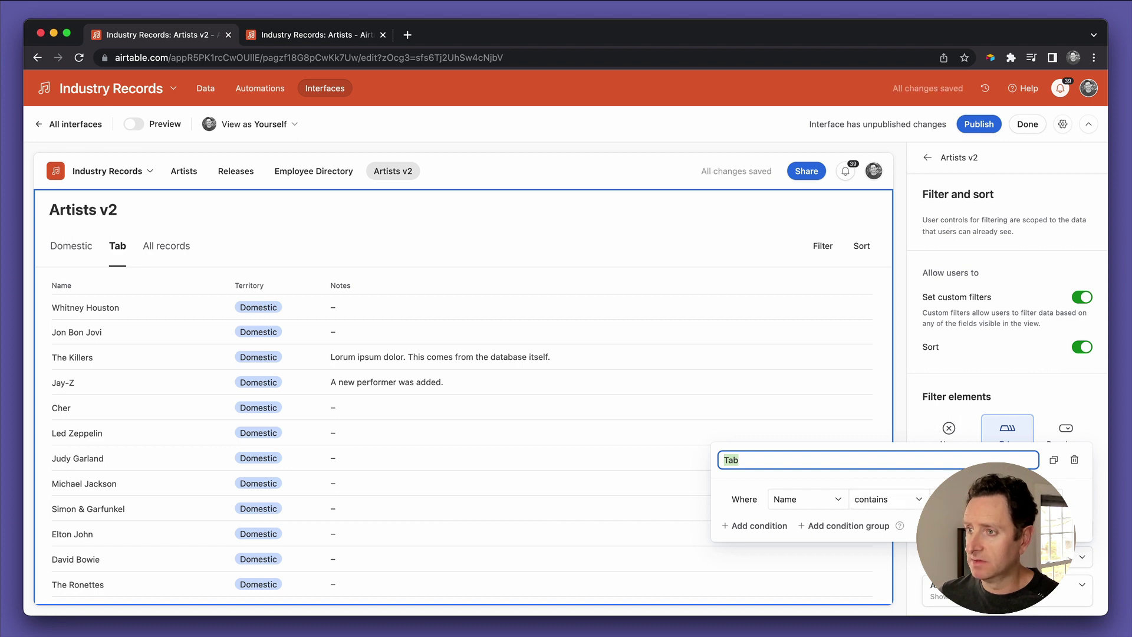
pyautogui.write('In')
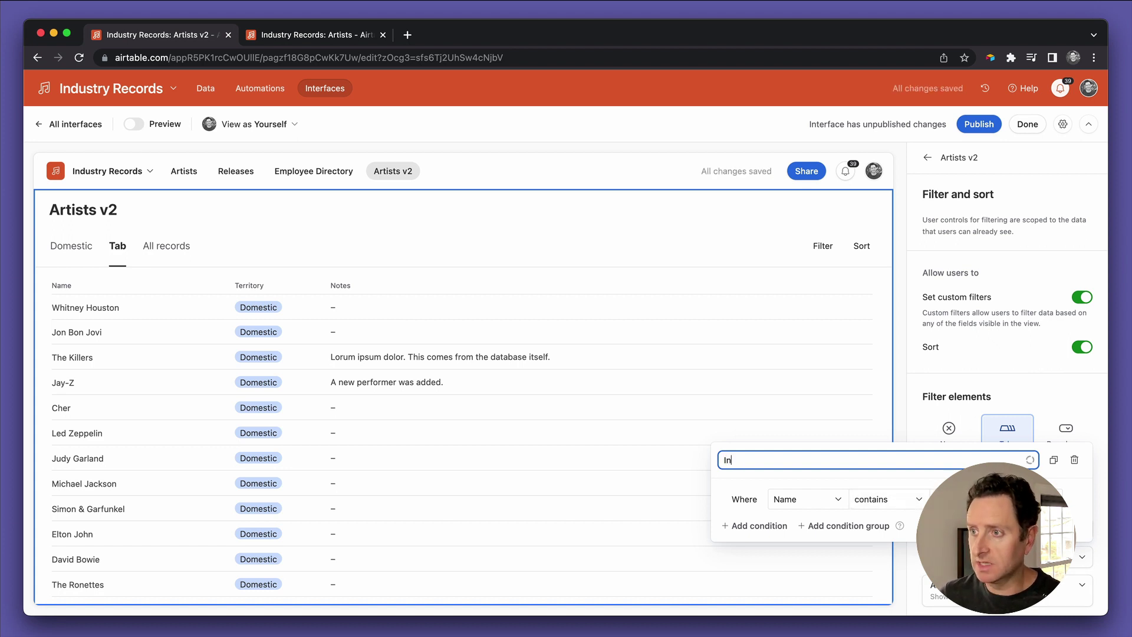
pyautogui.write('ternational')
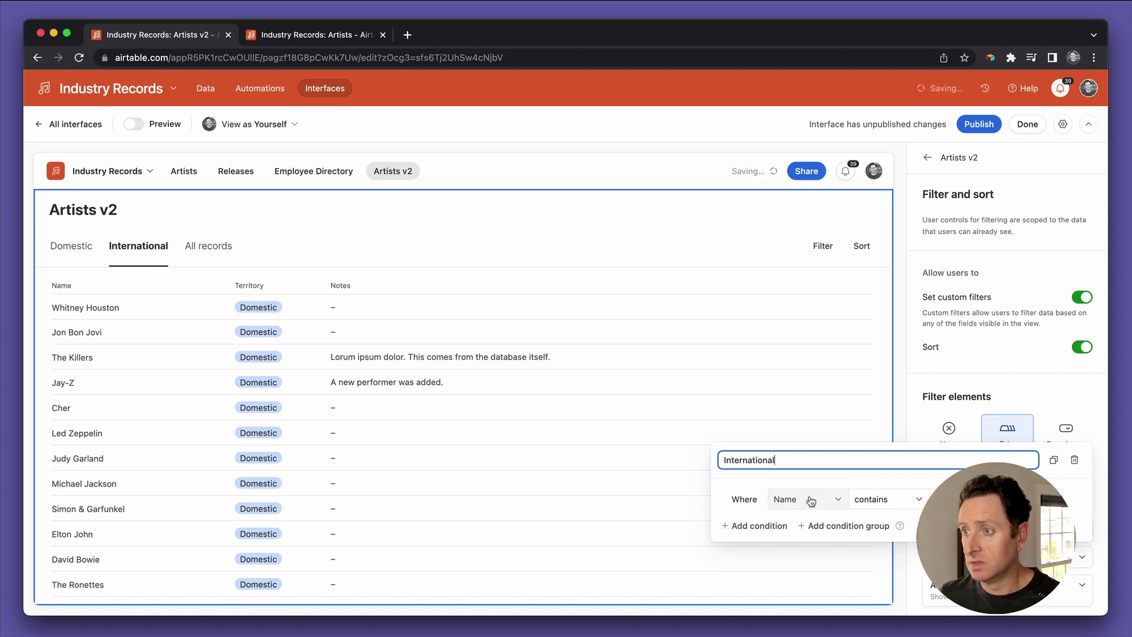
pyautogui.click(807, 498)
pyautogui.write('ter')
pyautogui.click(803, 540)
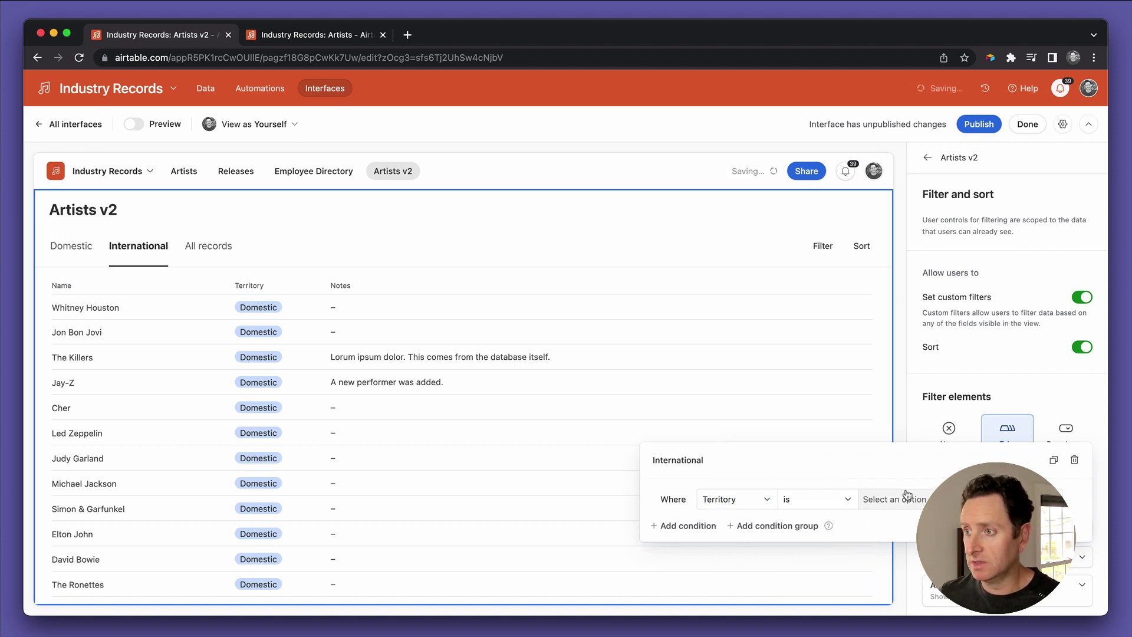
pyautogui.click(887, 499)
pyautogui.click(890, 566)
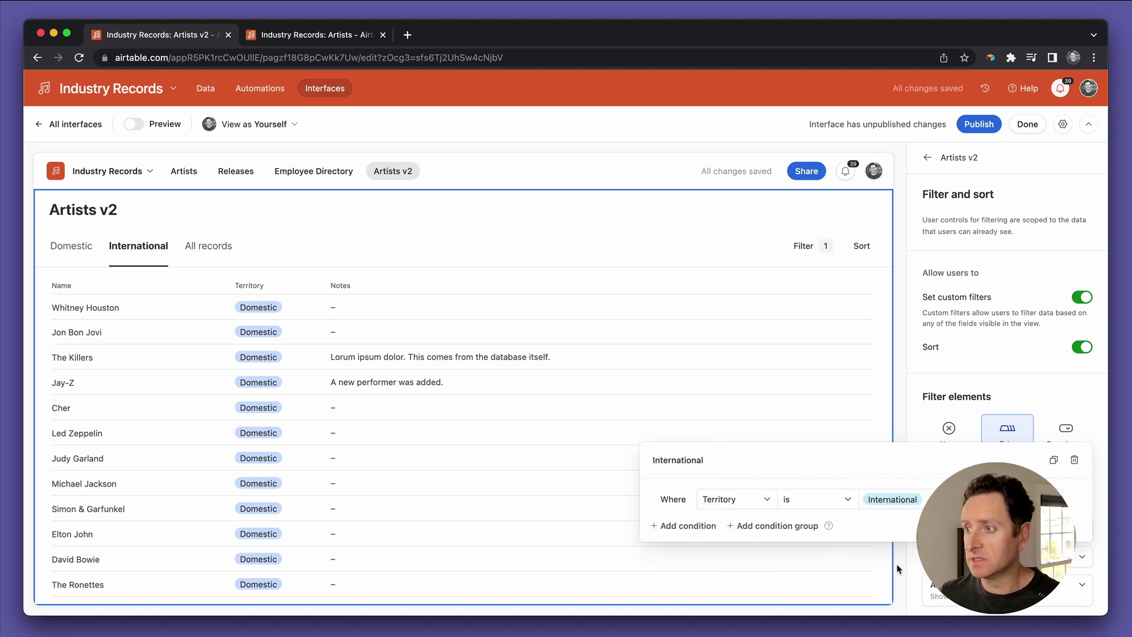
pyautogui.click(1070, 568)
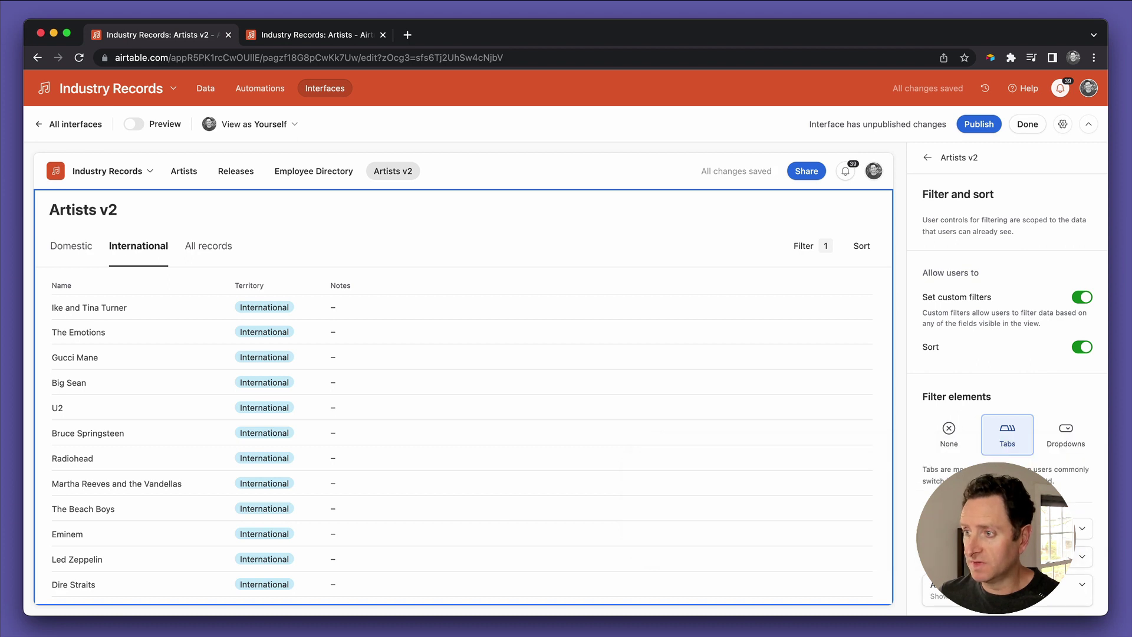
# Move the All records tab to the front and rename it 'All'
pyautogui.moveTo(944, 589); pyautogui.dragTo(944, 528)
pyautogui.click(943, 529)
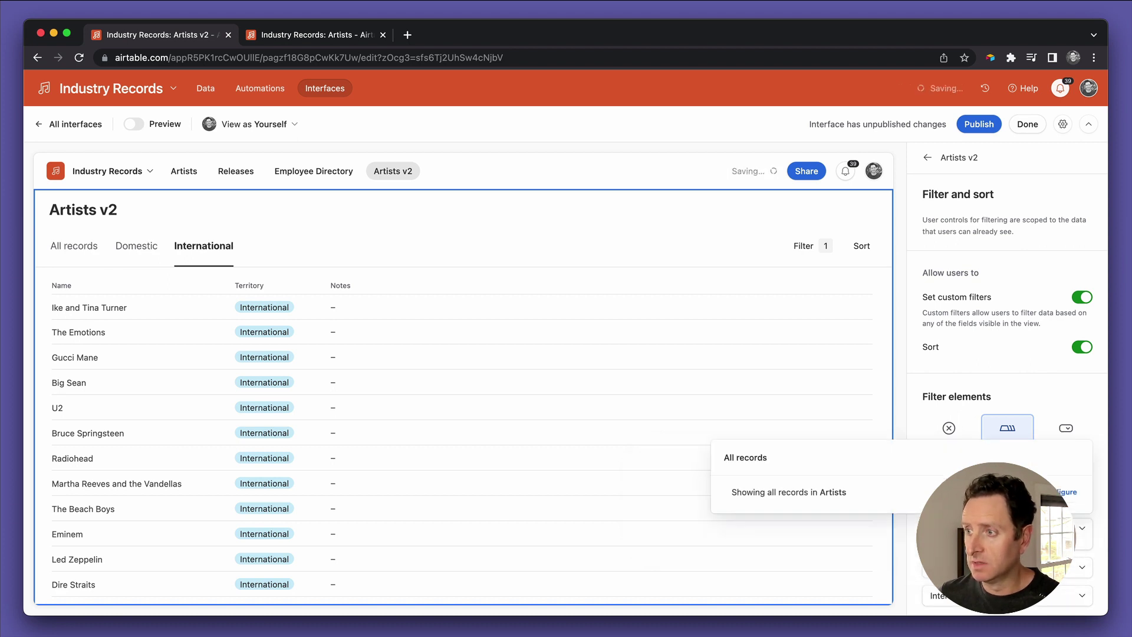
pyautogui.click(780, 457)
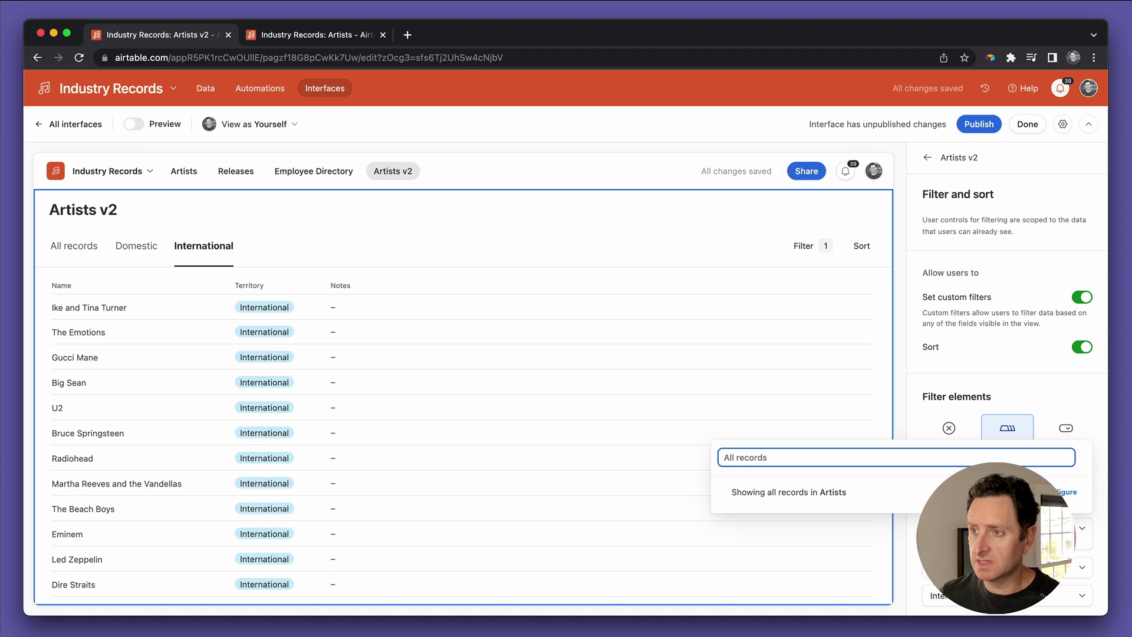
pyautogui.write('All')
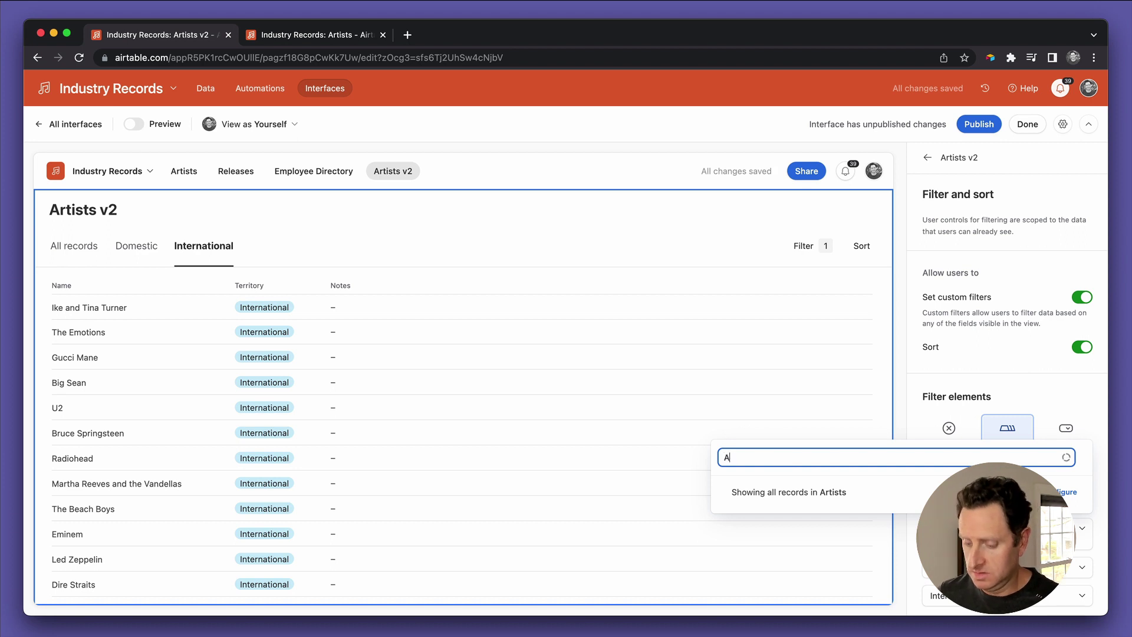
pyautogui.click(1096, 482)
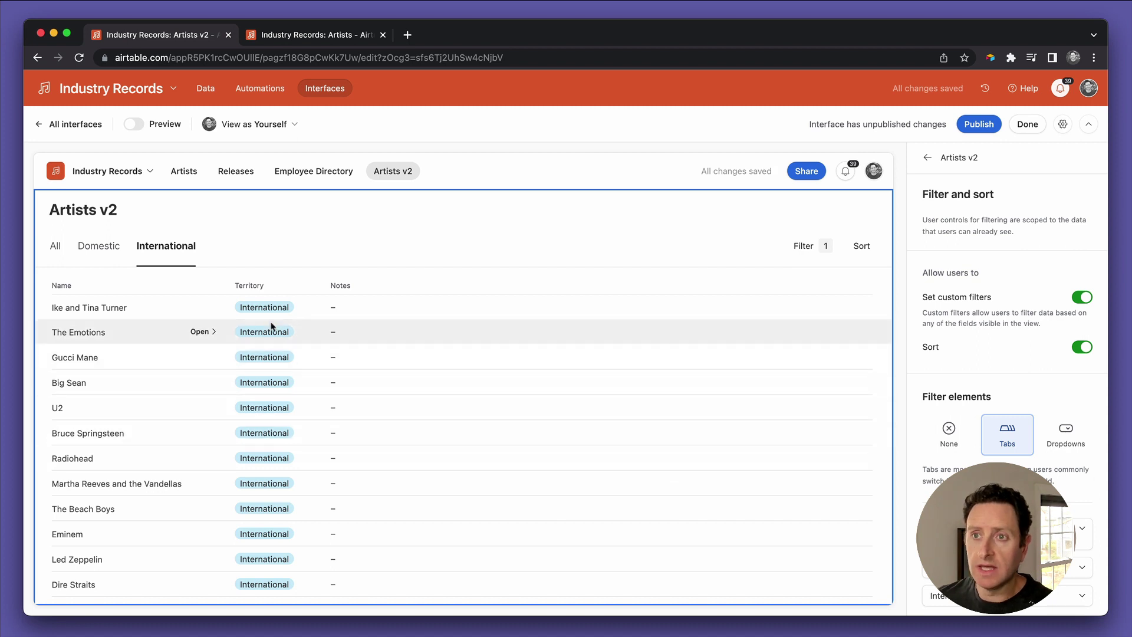
# Check that the All, Domestic and International tabs each list the expected artists
pyautogui.click(54, 252)
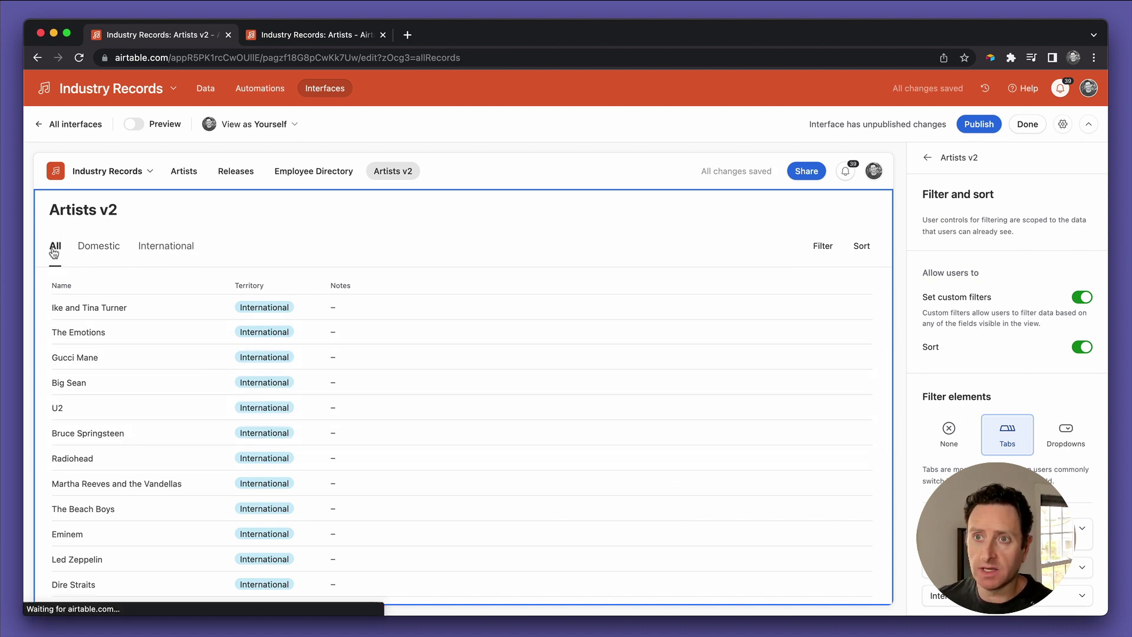
pyautogui.scroll(-15, 302, 421)
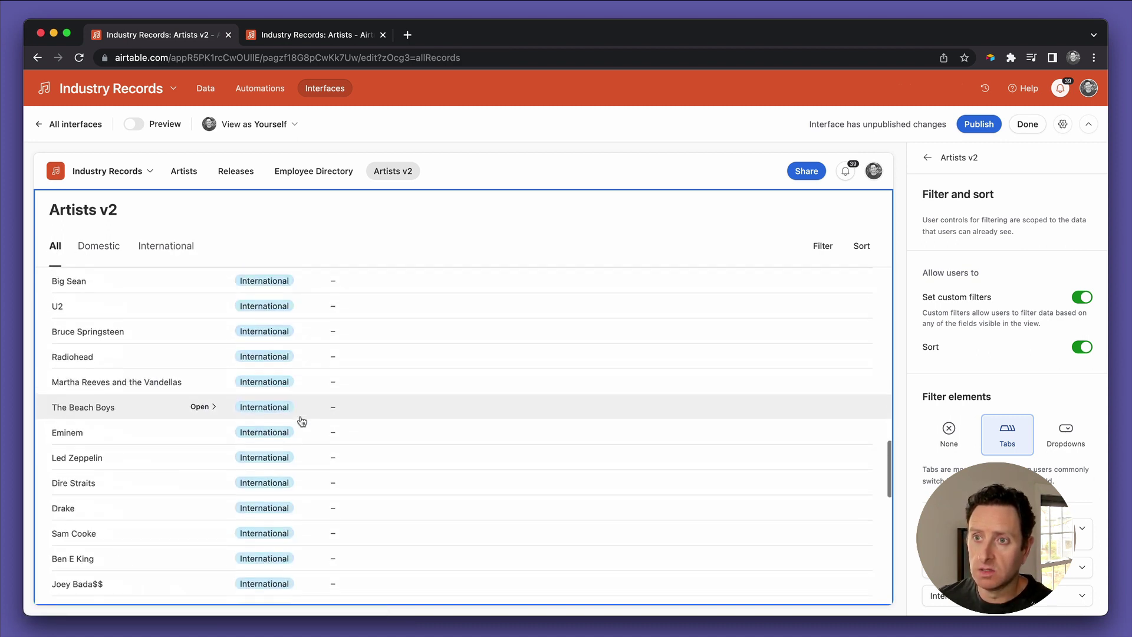
pyautogui.scroll(3, 302, 421)
pyautogui.scroll(3, 302, 421)
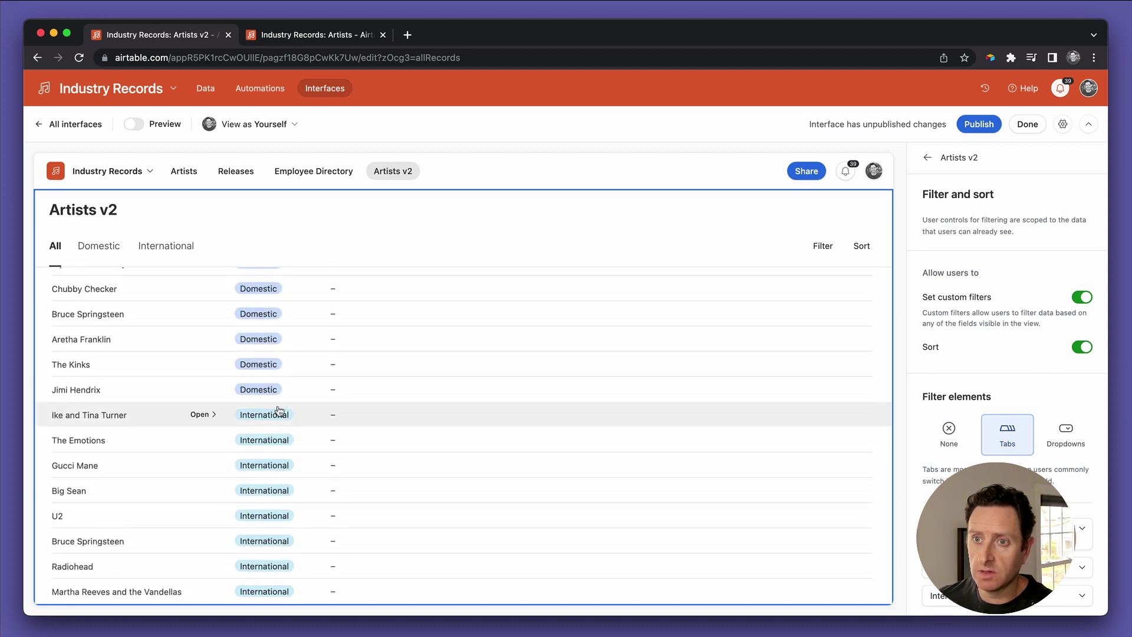
pyautogui.scroll(-2, 283, 407)
pyautogui.scroll(5, 280, 410)
pyautogui.scroll(5, 279, 411)
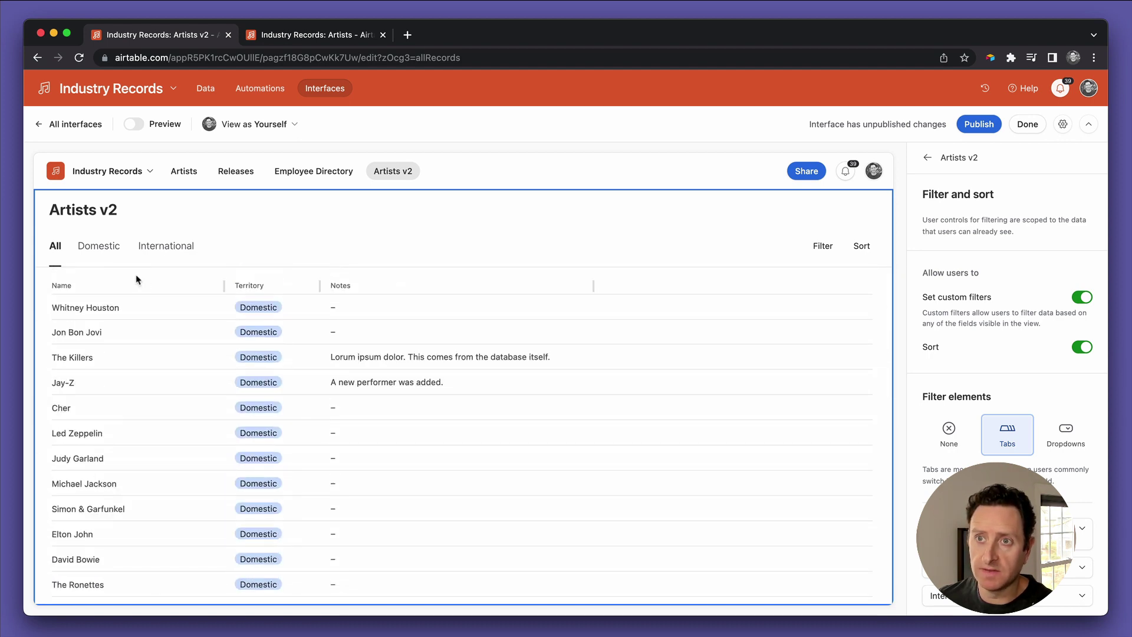
pyautogui.click(102, 248)
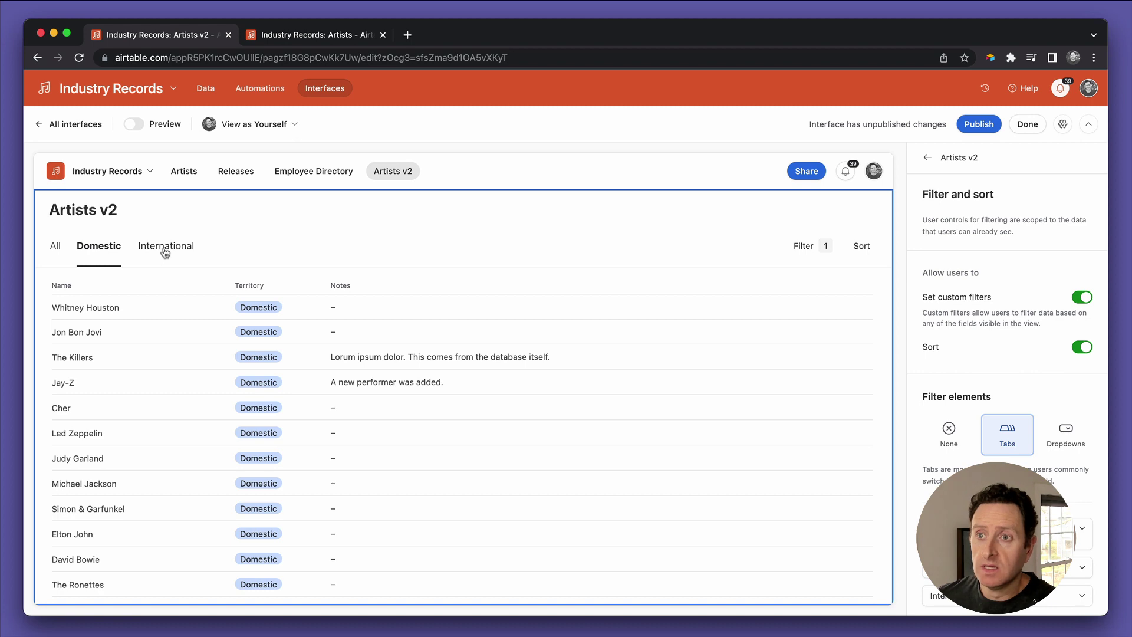
pyautogui.scroll(-10, 222, 361)
pyautogui.scroll(10, 218, 342)
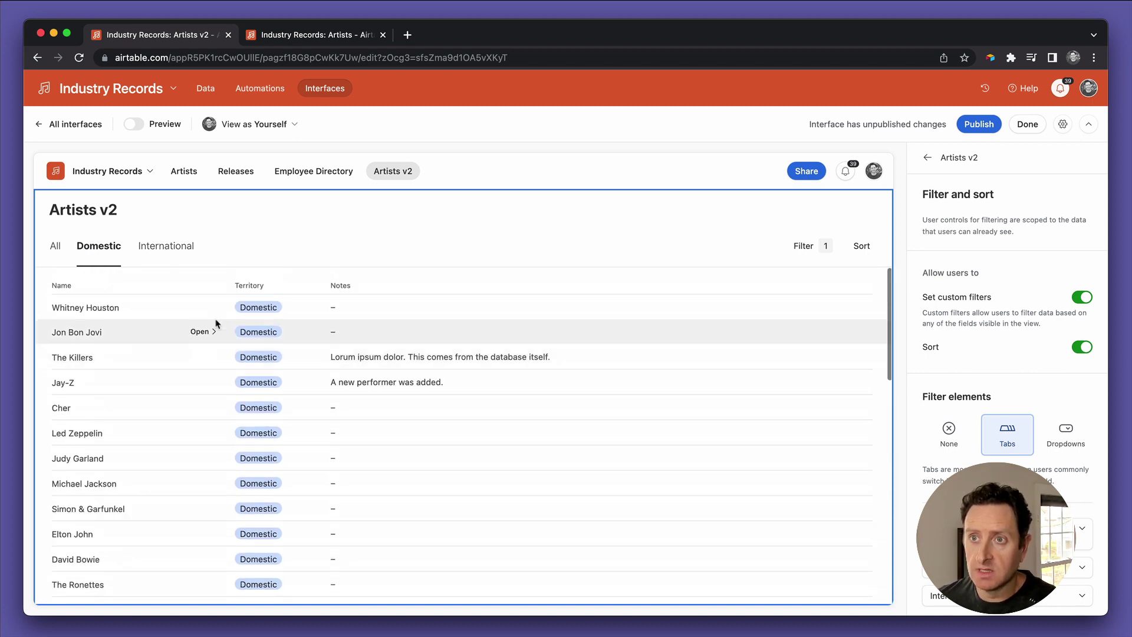
pyautogui.click(175, 248)
pyautogui.scroll(-10, 228, 354)
pyautogui.scroll(10, 228, 356)
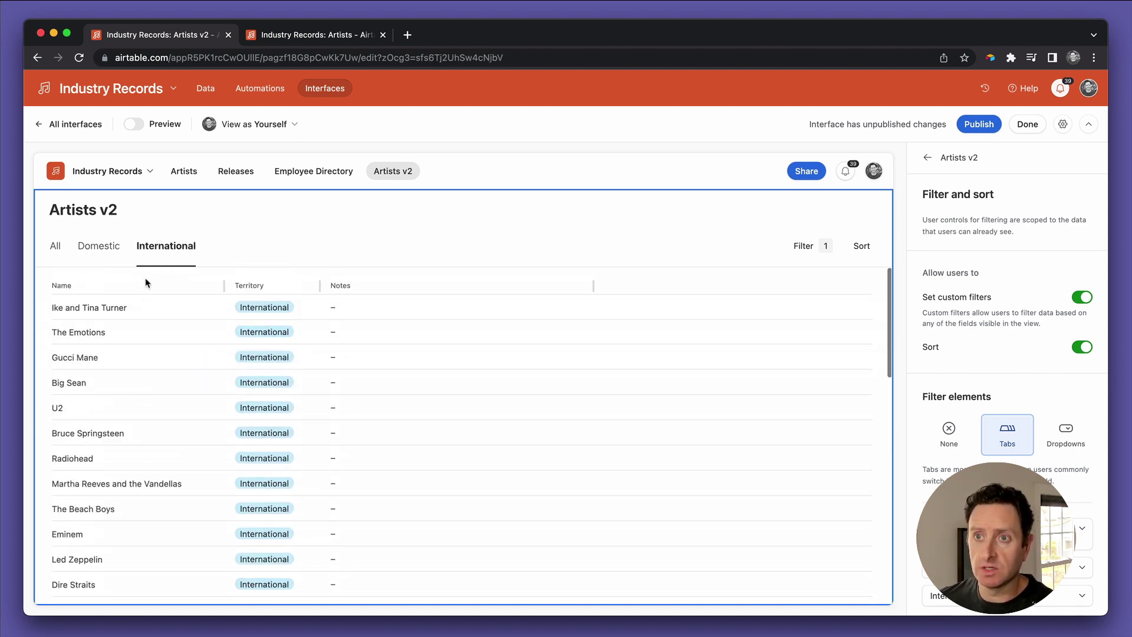
pyautogui.click(110, 246)
# Sort the Artists v2 list by Name, A to Z
pyautogui.click(186, 246)
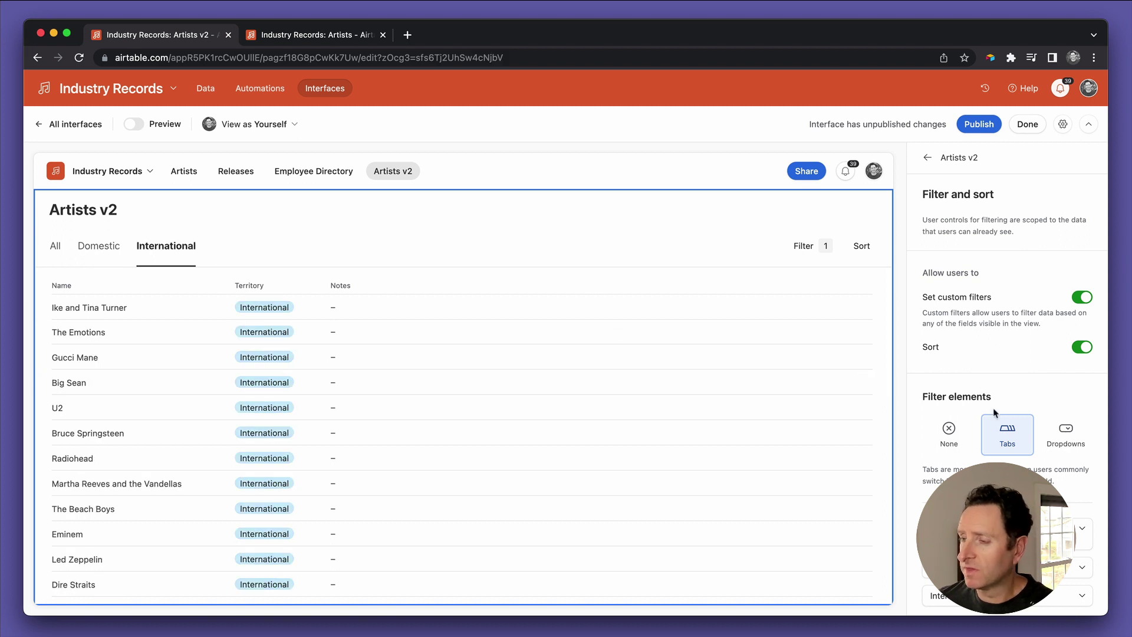
pyautogui.click(927, 157)
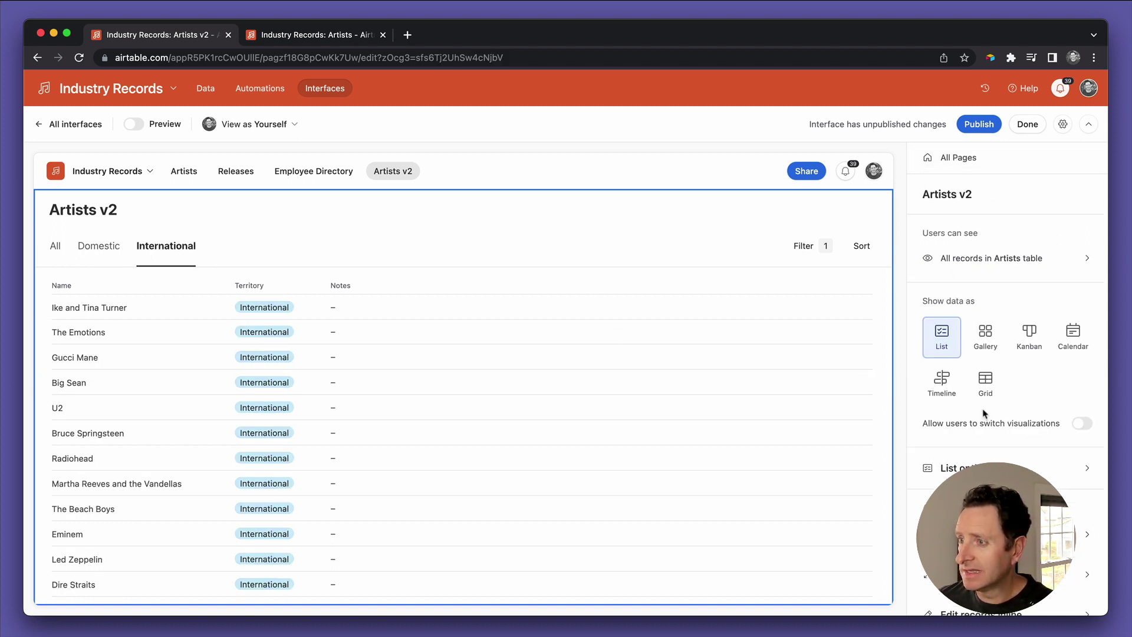
pyautogui.scroll(-2, 983, 412)
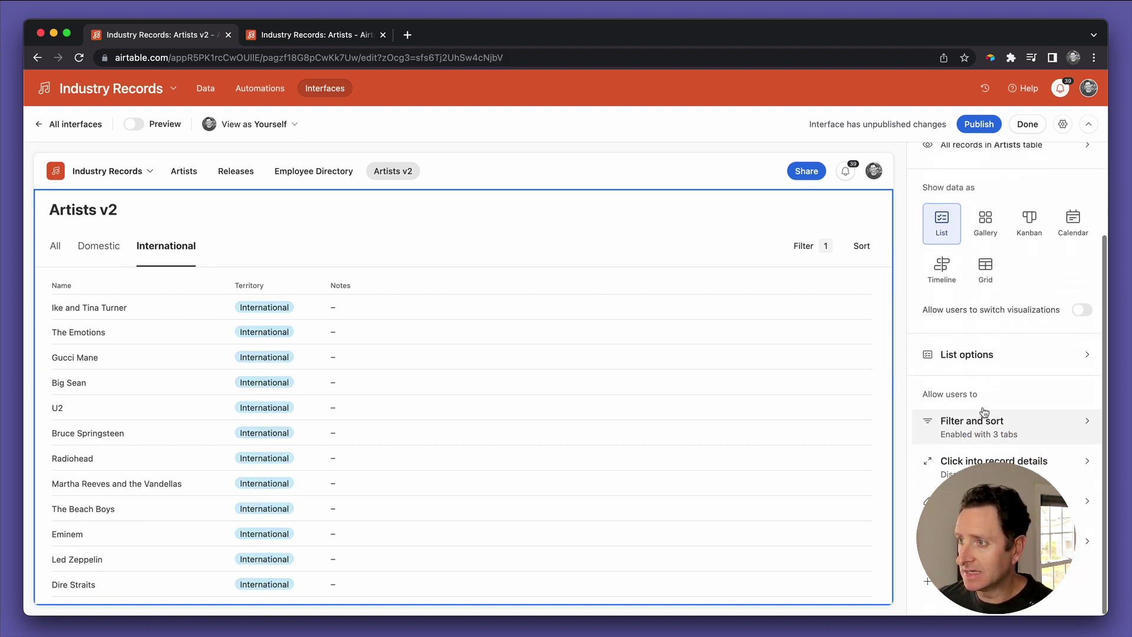
pyautogui.click(983, 355)
pyautogui.scroll(-4, 1007, 377)
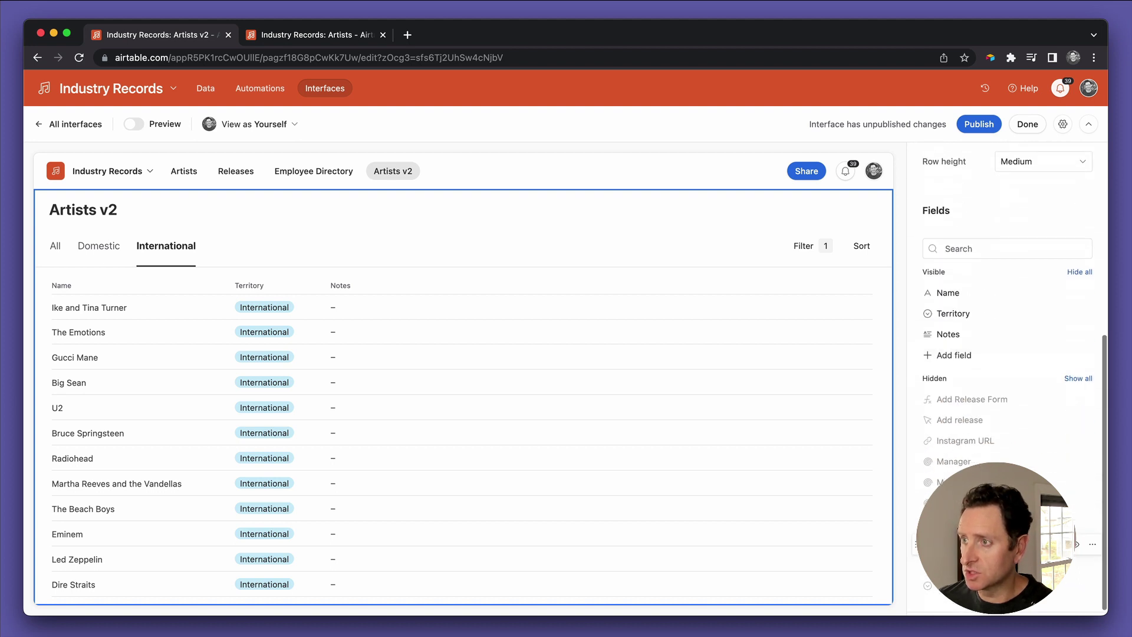
pyautogui.scroll(4, 1007, 378)
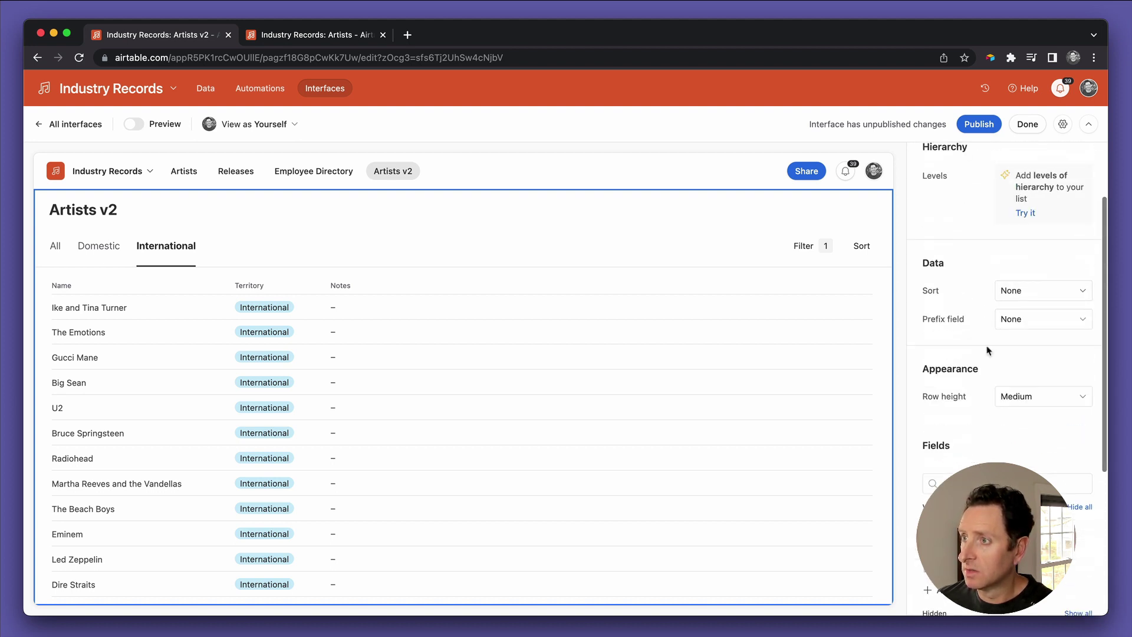
pyautogui.click(1010, 291)
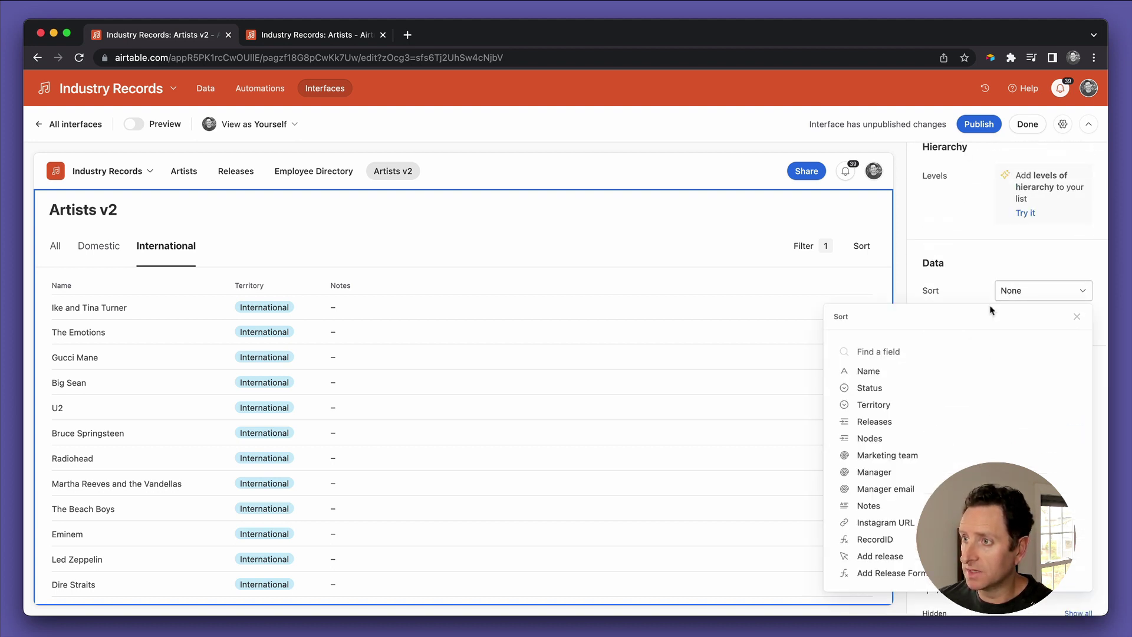
pyautogui.click(898, 376)
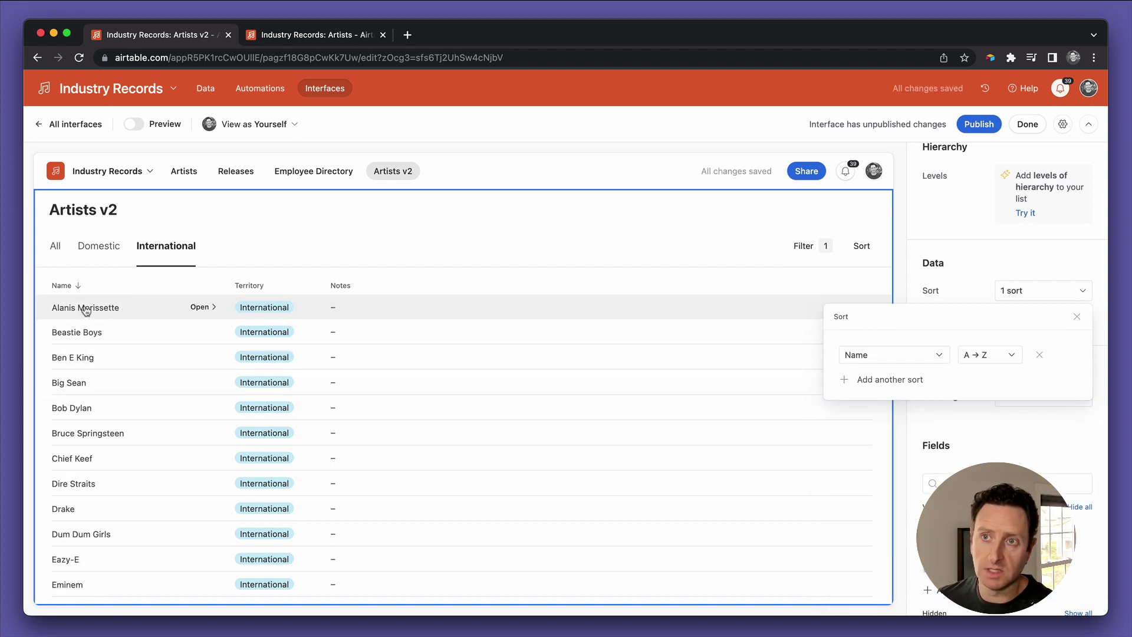
pyautogui.click(272, 242)
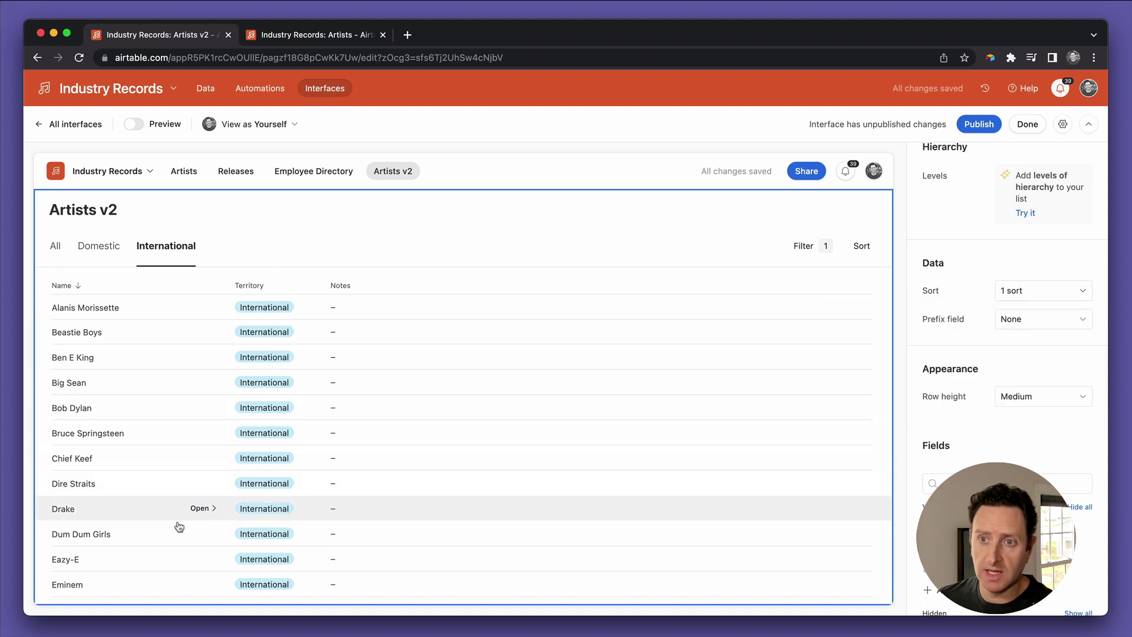
# Switch to the Domestic artists, now listed alphabetically starting with ABBA
pyautogui.scroll(-10, 179, 527)
pyautogui.scroll(10, 179, 526)
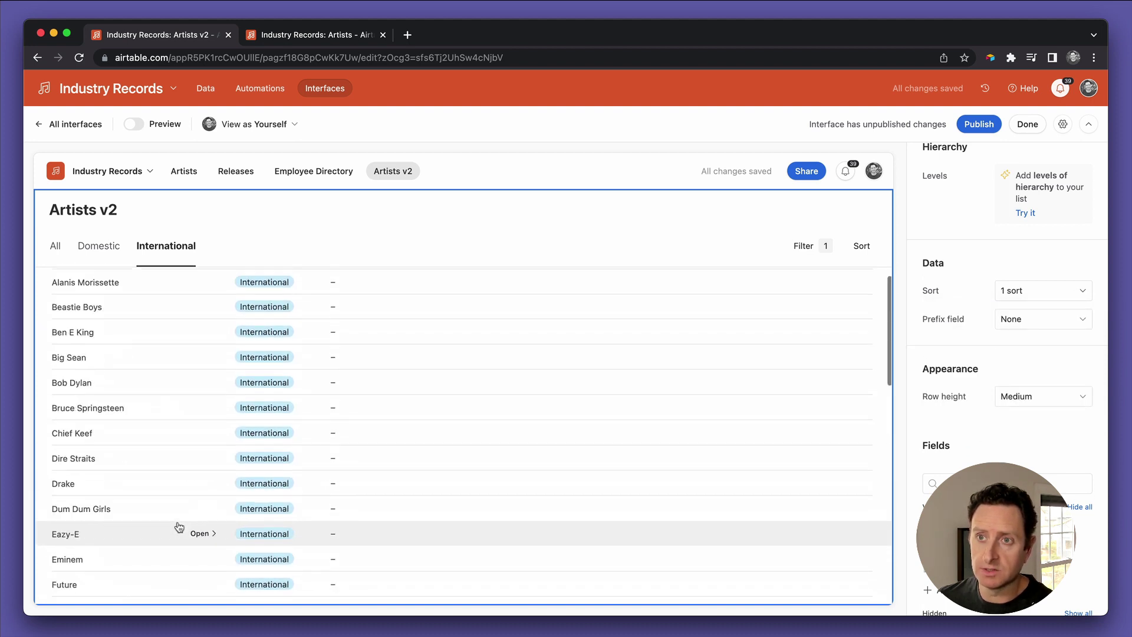
pyautogui.click(99, 245)
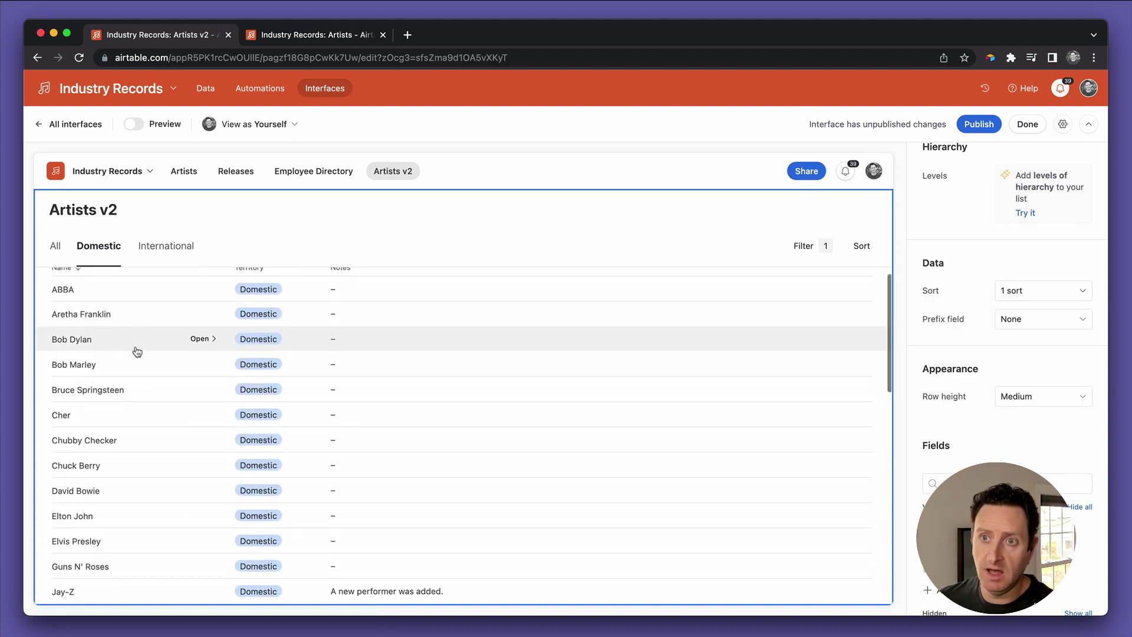
pyautogui.scroll(-12, 137, 352)
pyautogui.scroll(12, 137, 352)
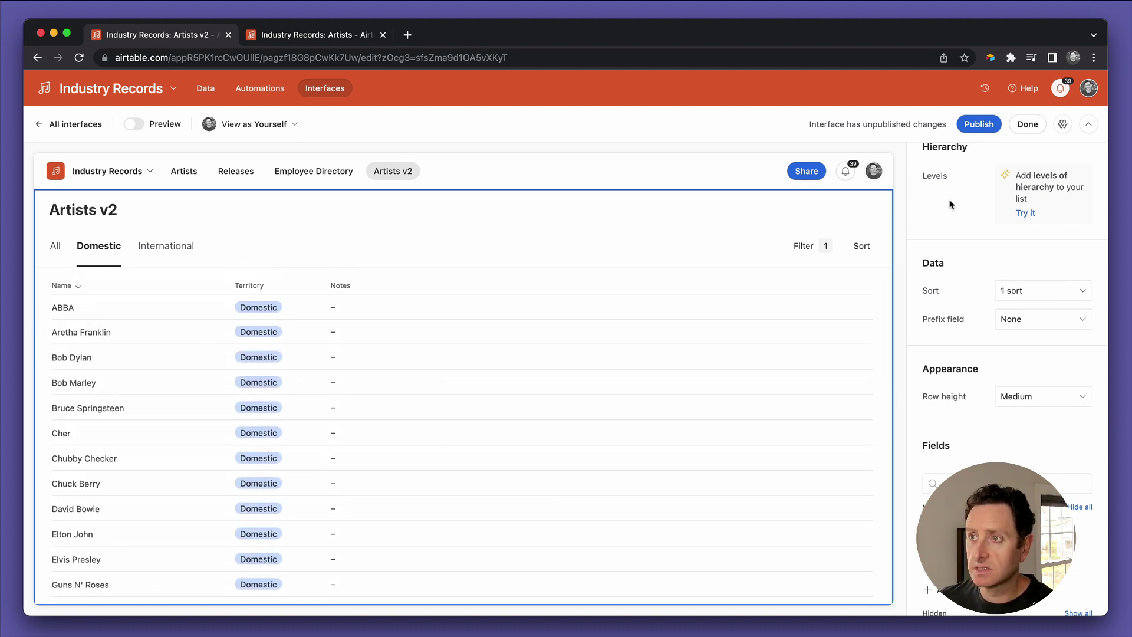
# Publish the interface, then move Artists v2 above Artists, Releases and Employee Directory
pyautogui.click(979, 124)
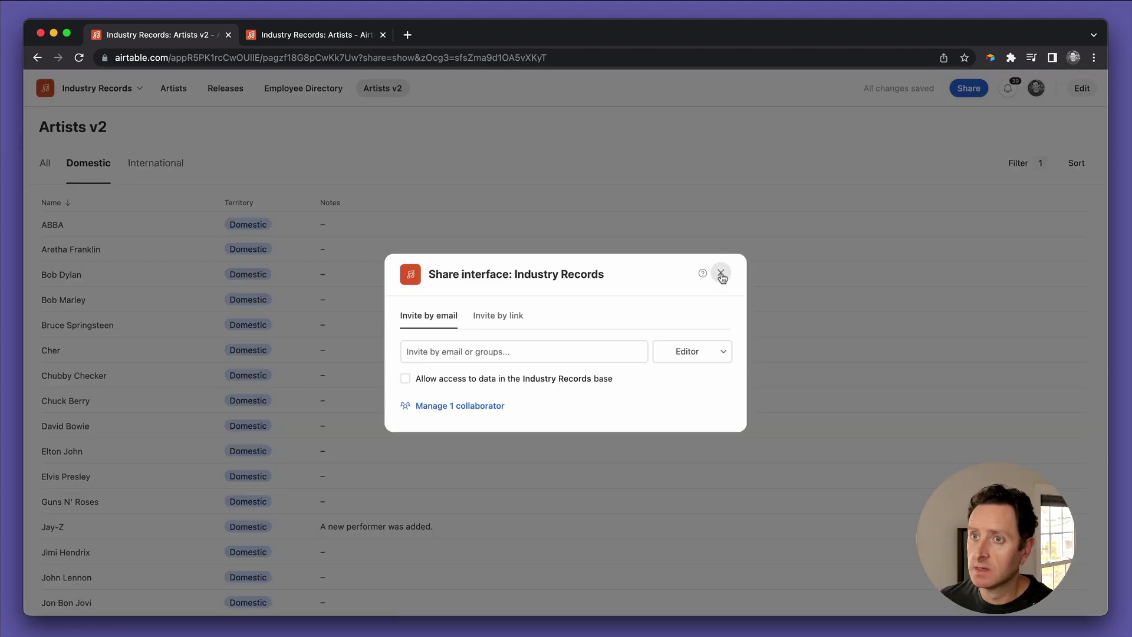
pyautogui.click(720, 273)
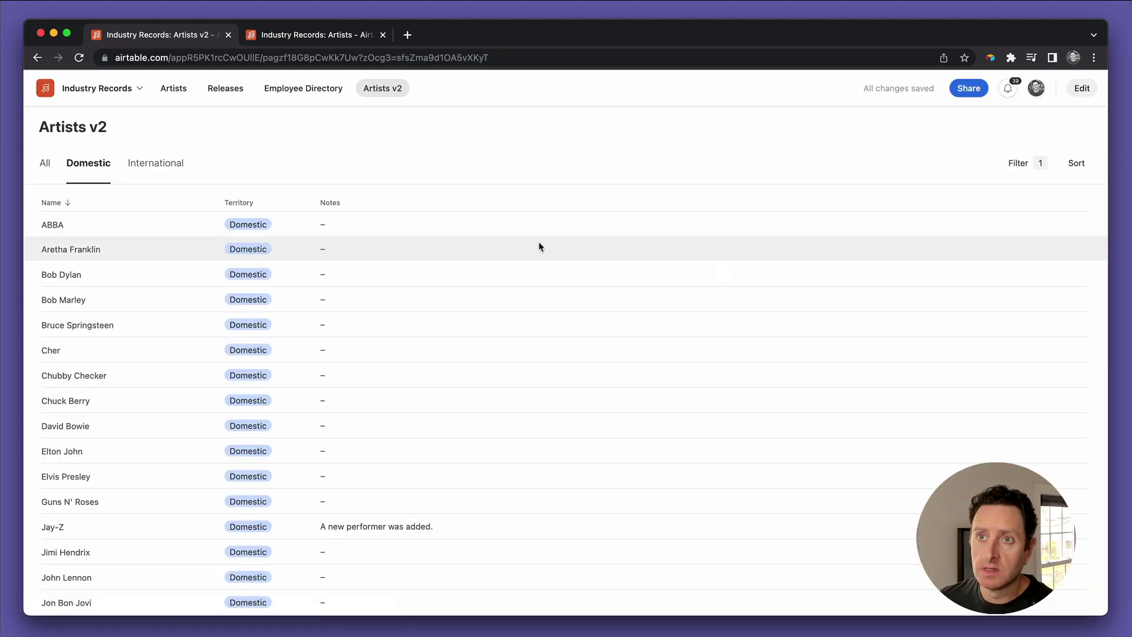
pyautogui.click(1085, 88)
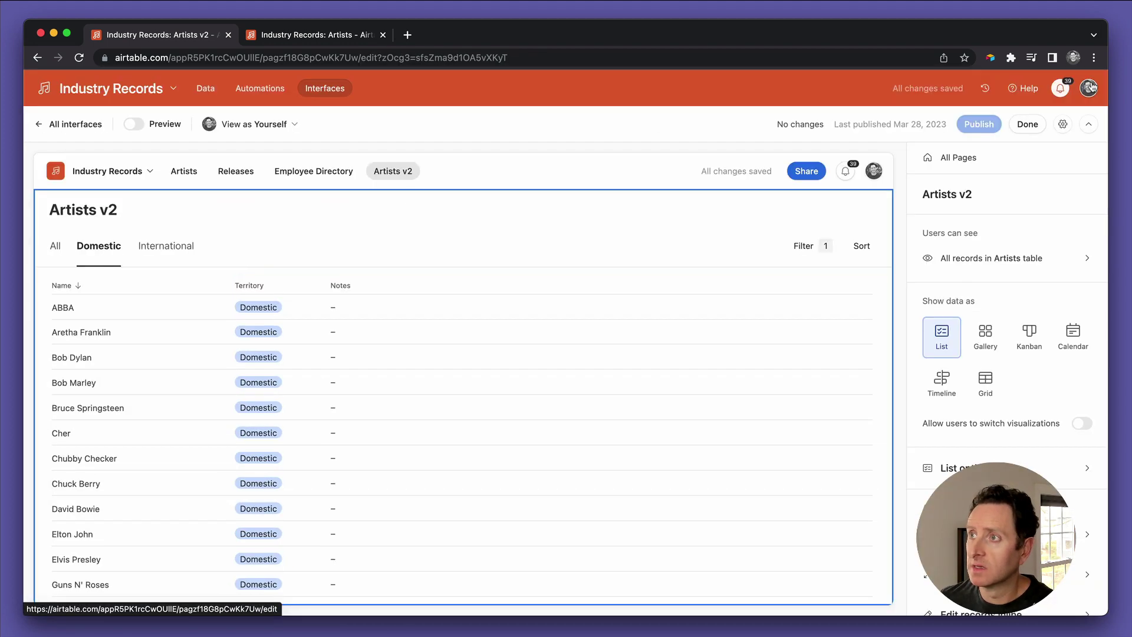
pyautogui.click(965, 168)
pyautogui.moveTo(1065, 272); pyautogui.dragTo(1063, 200)
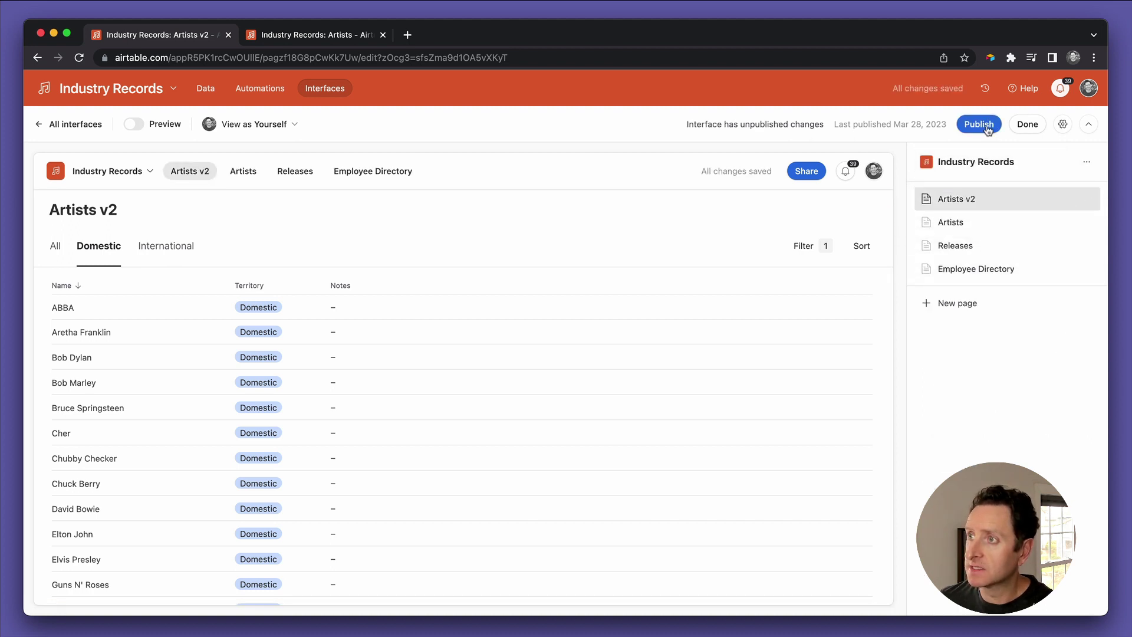
pyautogui.click(1012, 128)
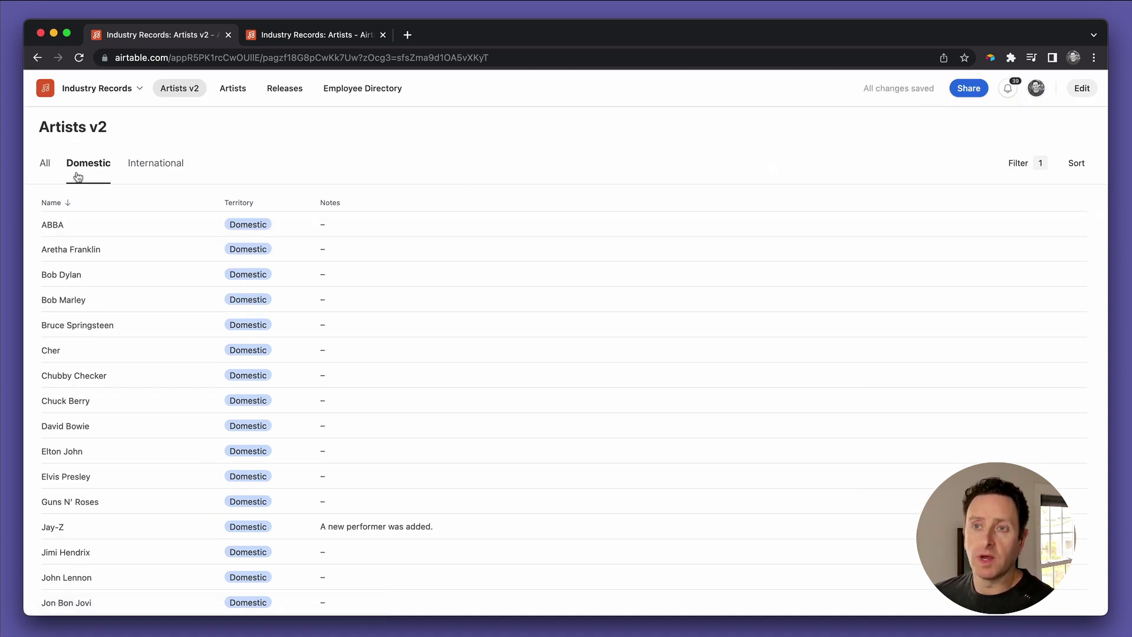
# Browse the All, Domestic and International artist tabs, ending on Domestic
pyautogui.click(47, 166)
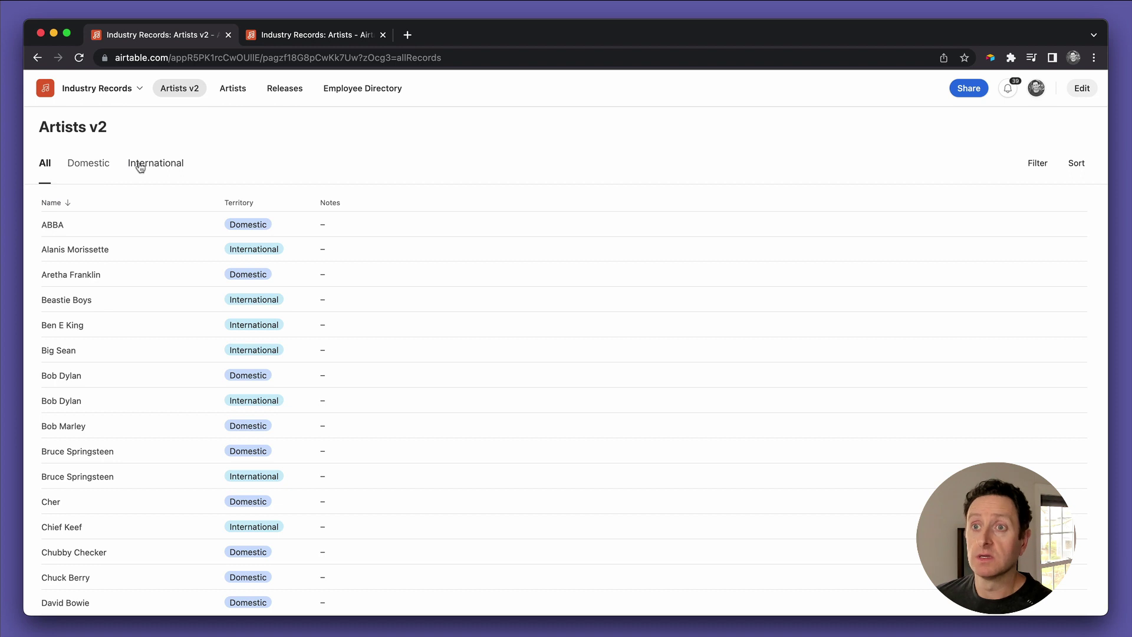
pyautogui.click(102, 170)
pyautogui.click(142, 166)
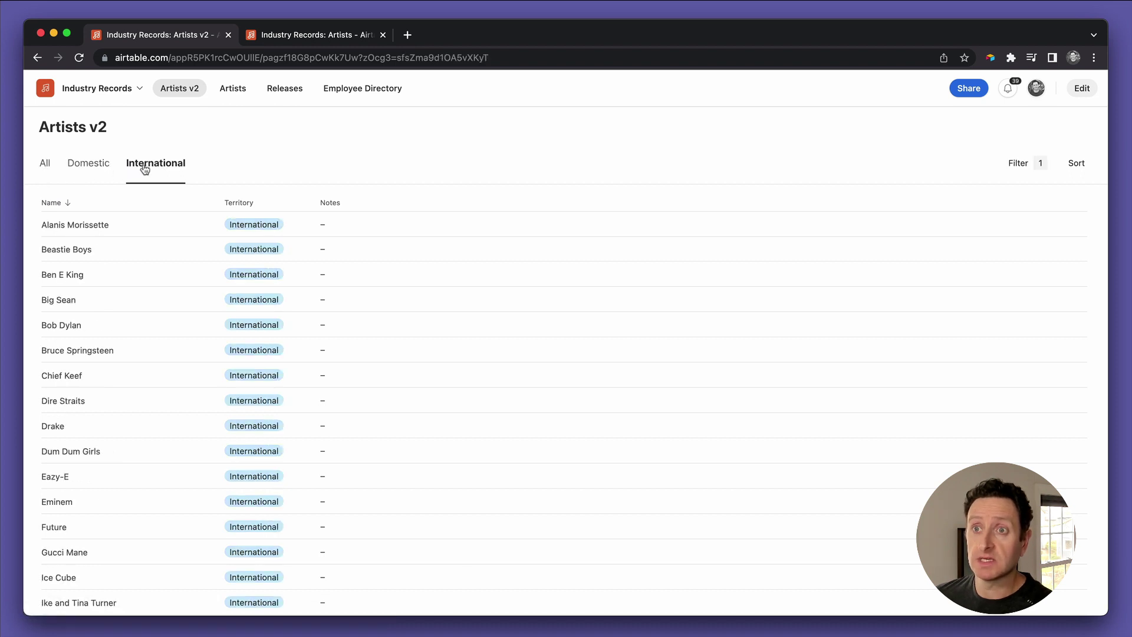
pyautogui.click(96, 170)
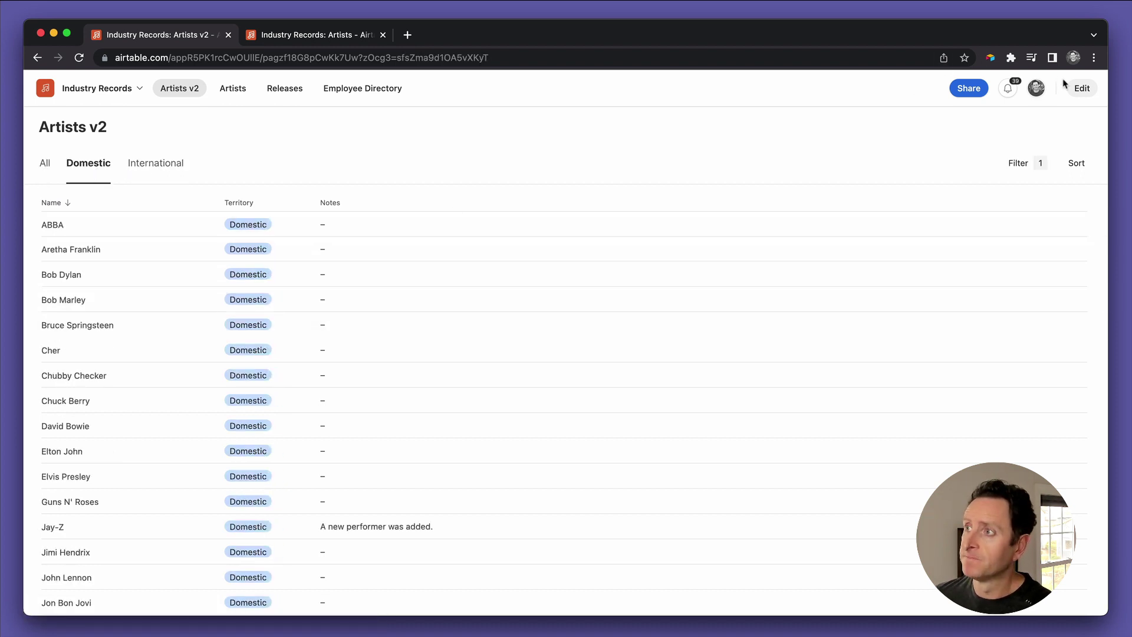
# Allow rows to open as a Record Detail sidesheet and publish the change
pyautogui.click(1079, 88)
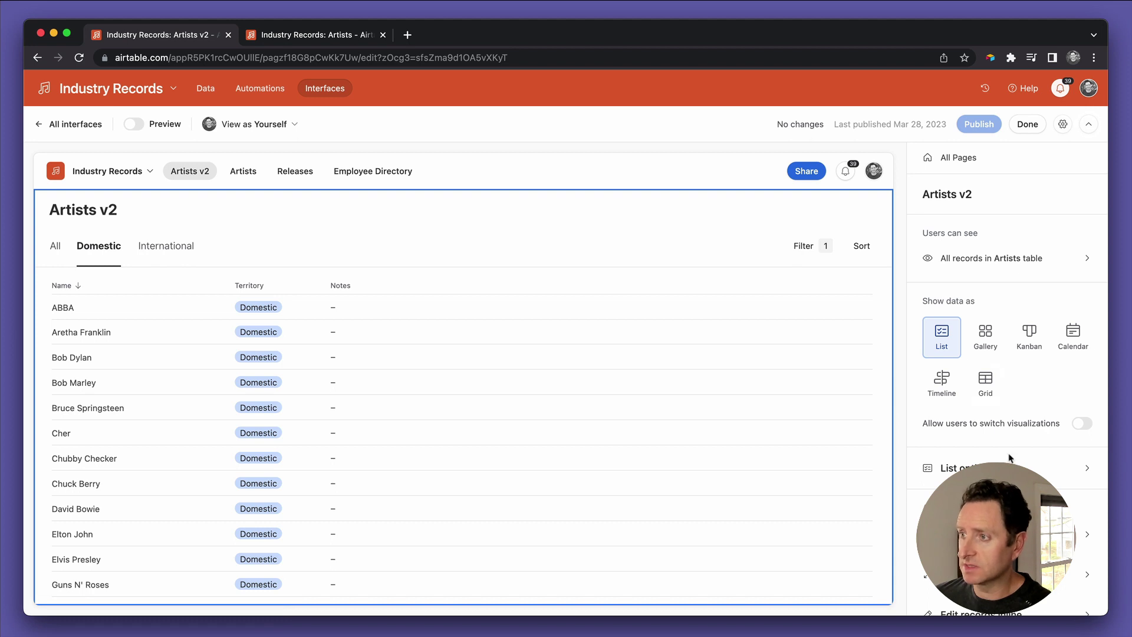
pyautogui.scroll(-3, 1079, 433)
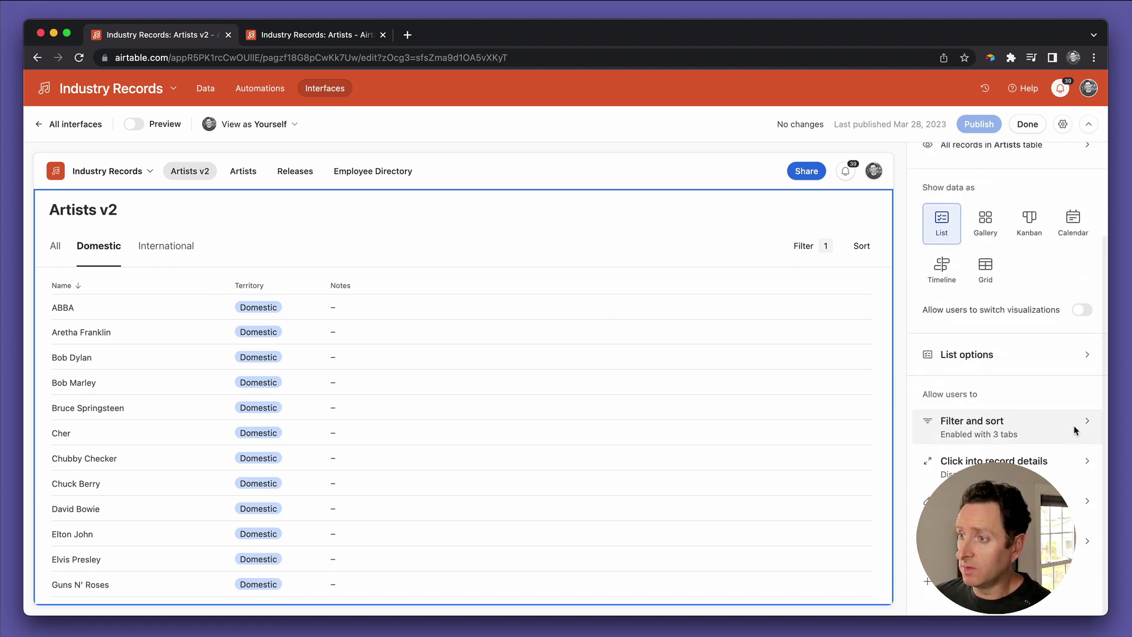
pyautogui.click(200, 332)
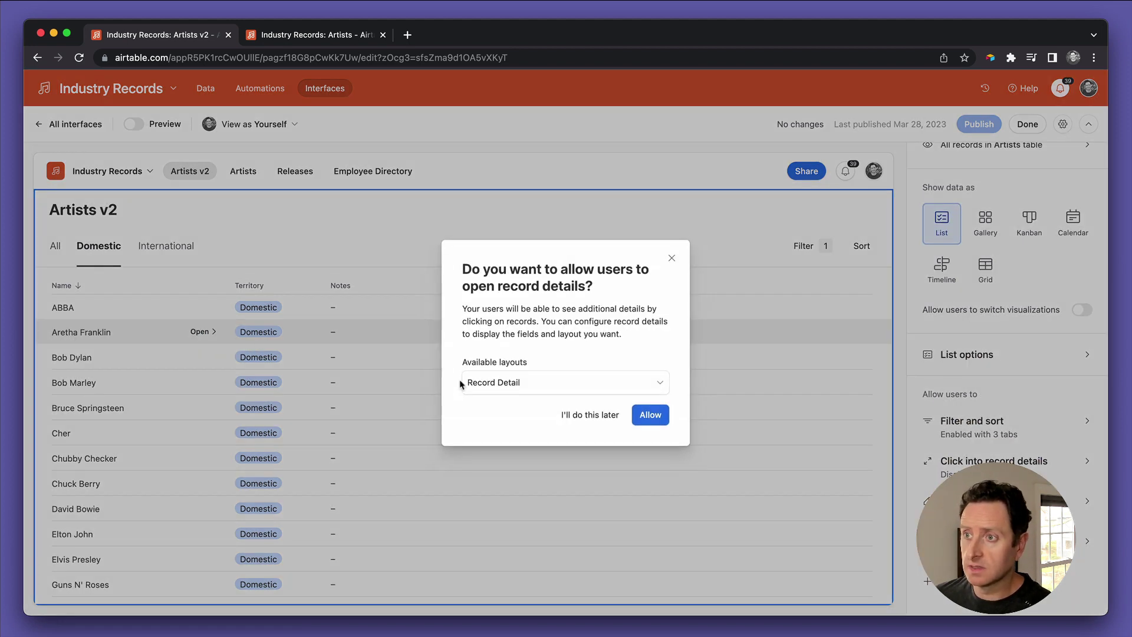
pyautogui.click(650, 415)
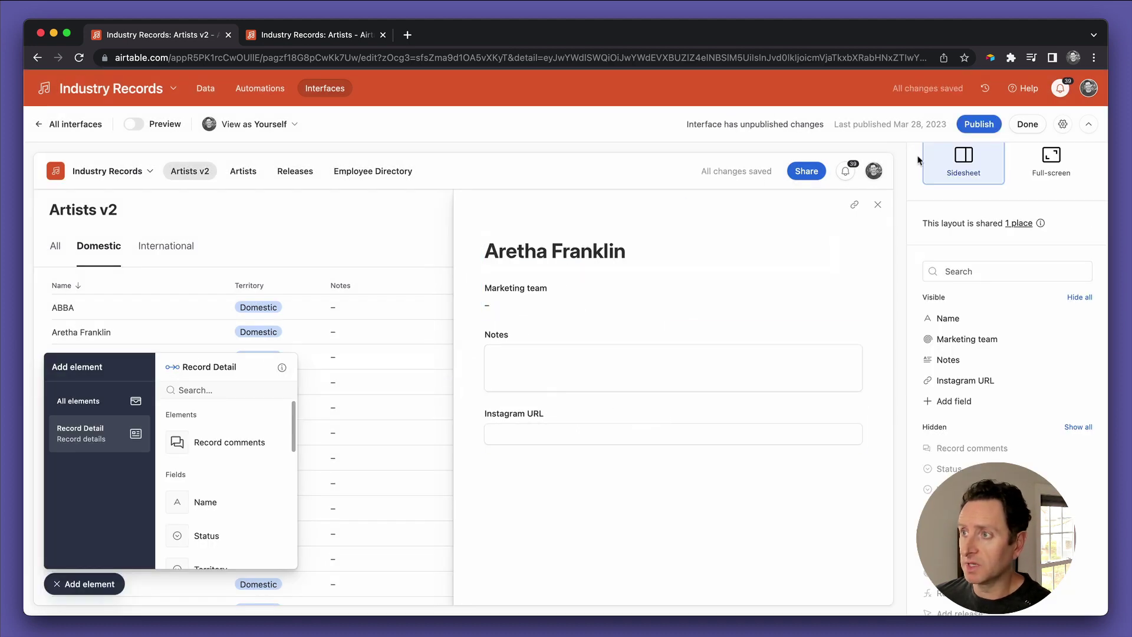
pyautogui.click(979, 125)
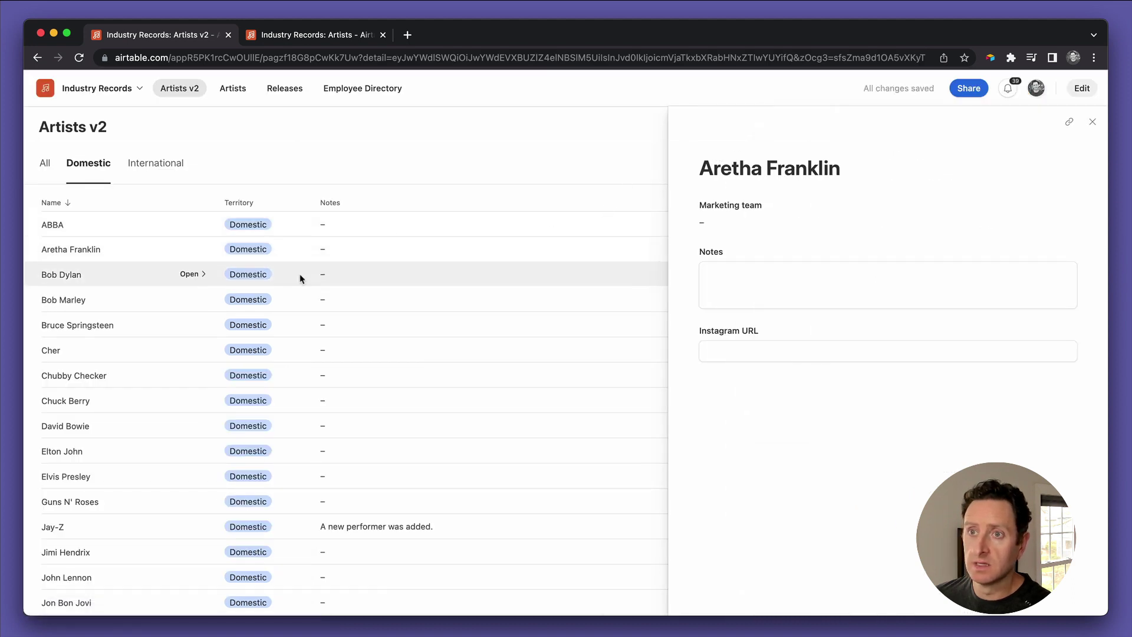
# Test the sidesheet on Bruce Springsteen, Cher, Chubby Checker and Chuck Berry
pyautogui.click(194, 324)
pyautogui.click(195, 351)
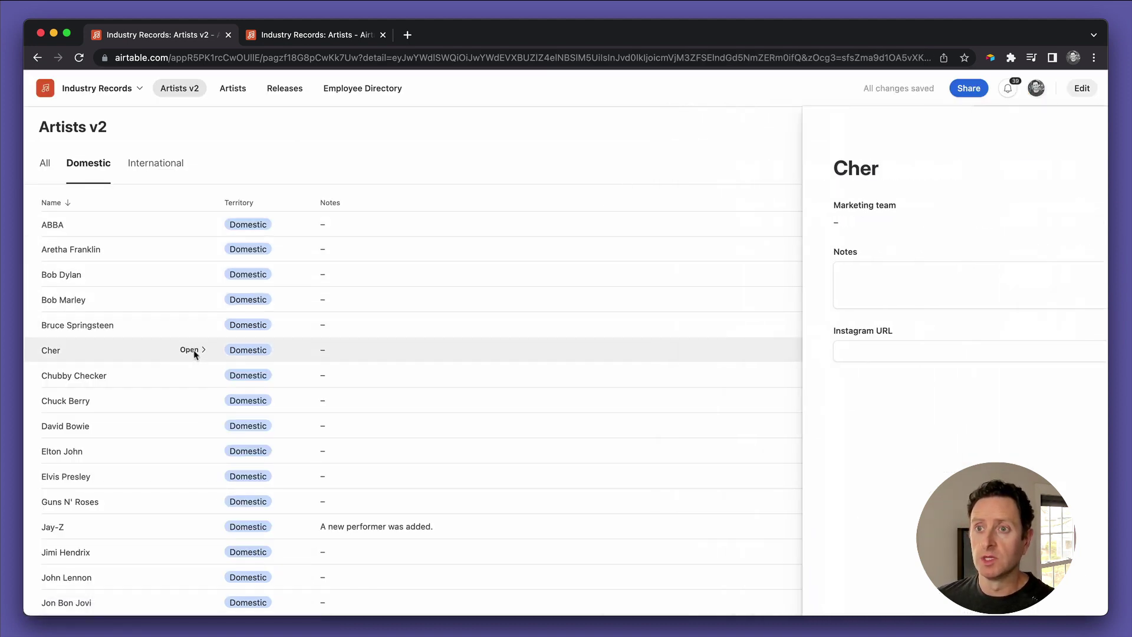
pyautogui.click(198, 376)
pyautogui.click(194, 399)
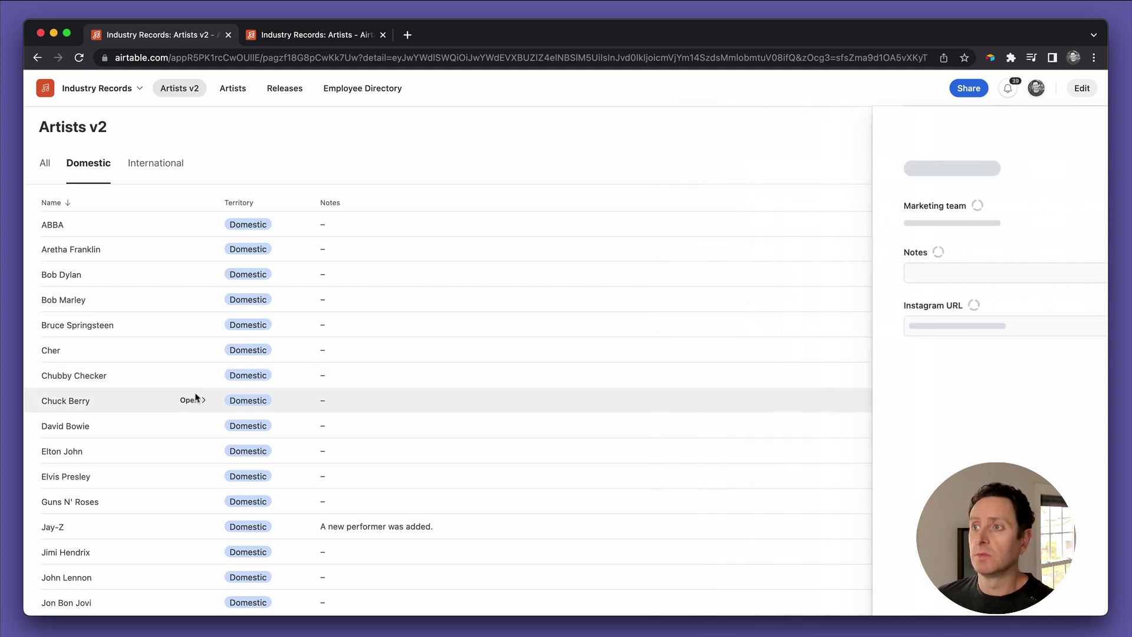
# Search 'rele' and place a Releases gallery in Aretha Franklin's record detail layout
pyautogui.click(1082, 88)
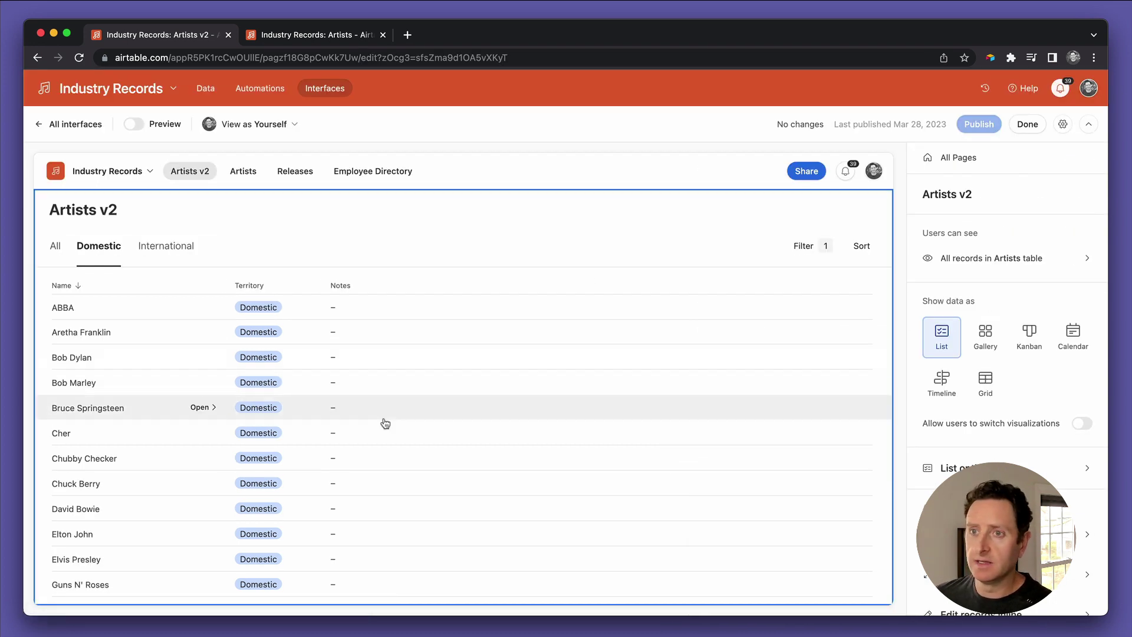
pyautogui.click(204, 332)
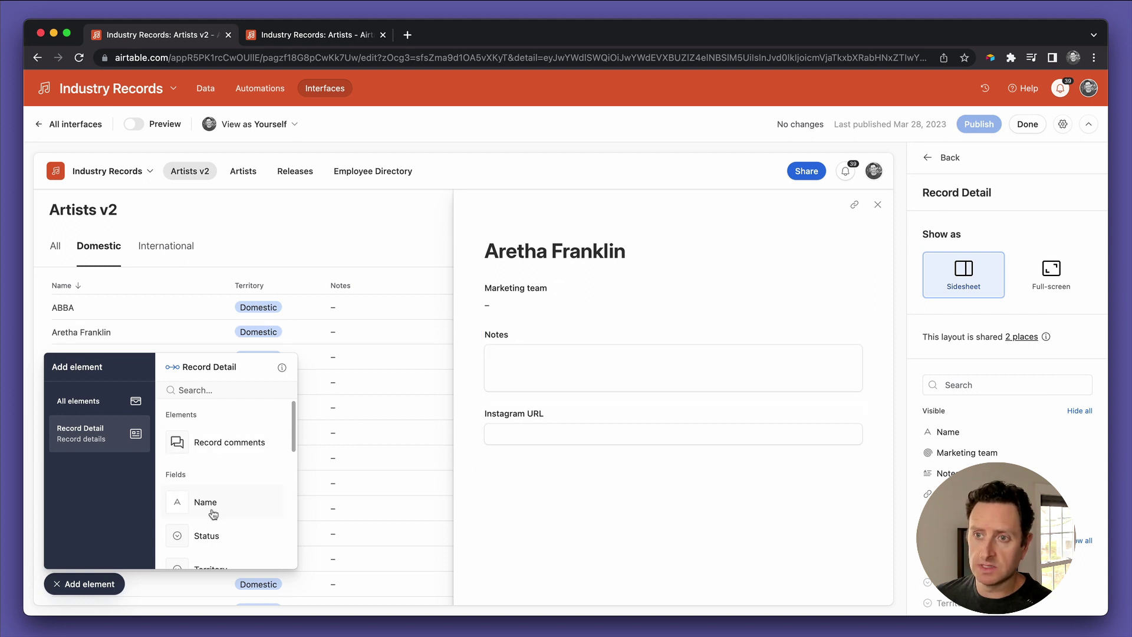
pyautogui.write('rele')
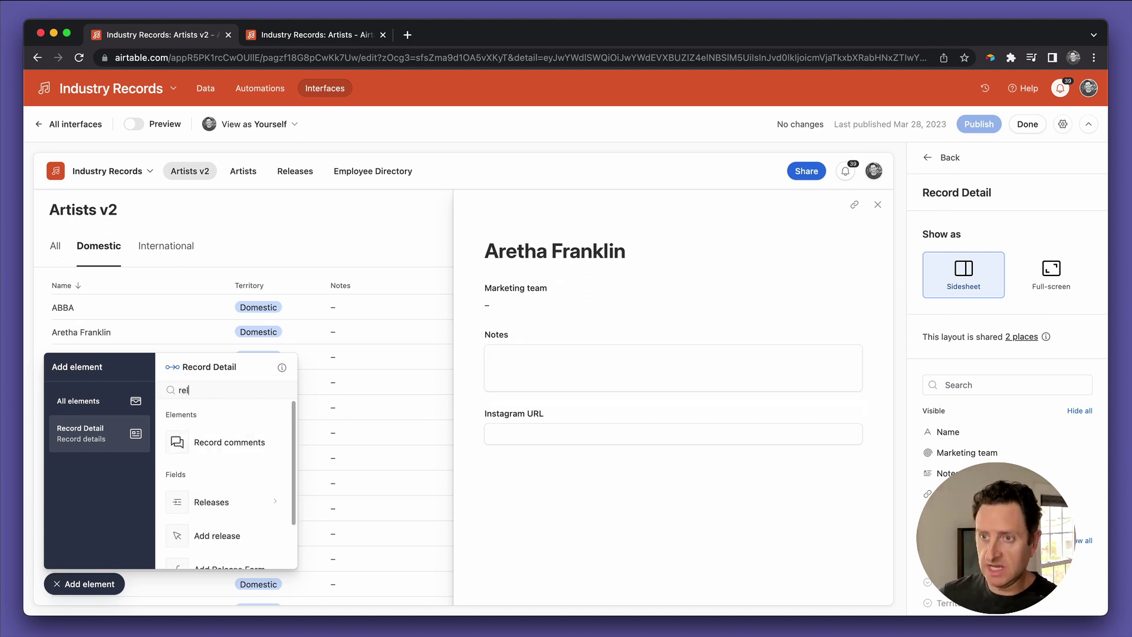
pyautogui.click(236, 442)
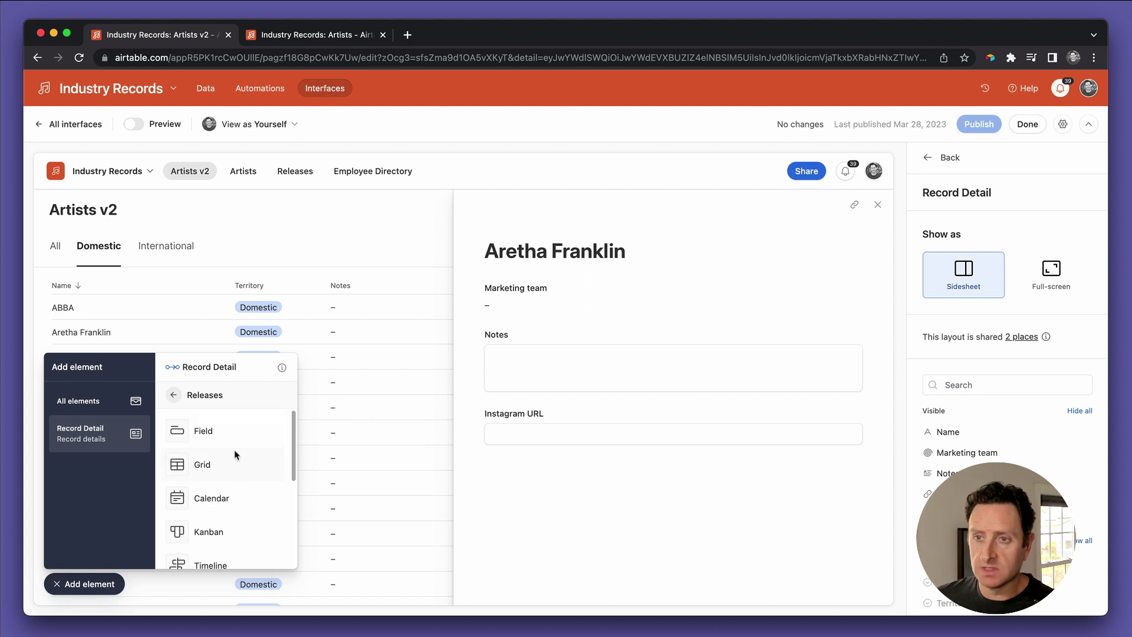
pyautogui.scroll(-4, 240, 483)
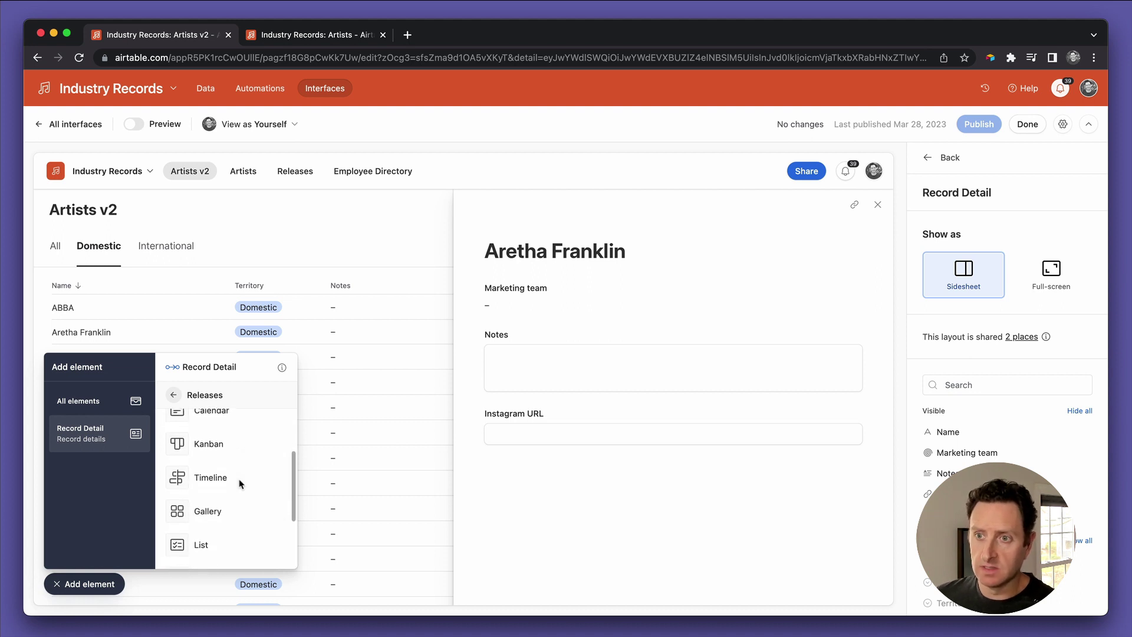
pyautogui.click(228, 495)
pyautogui.click(549, 479)
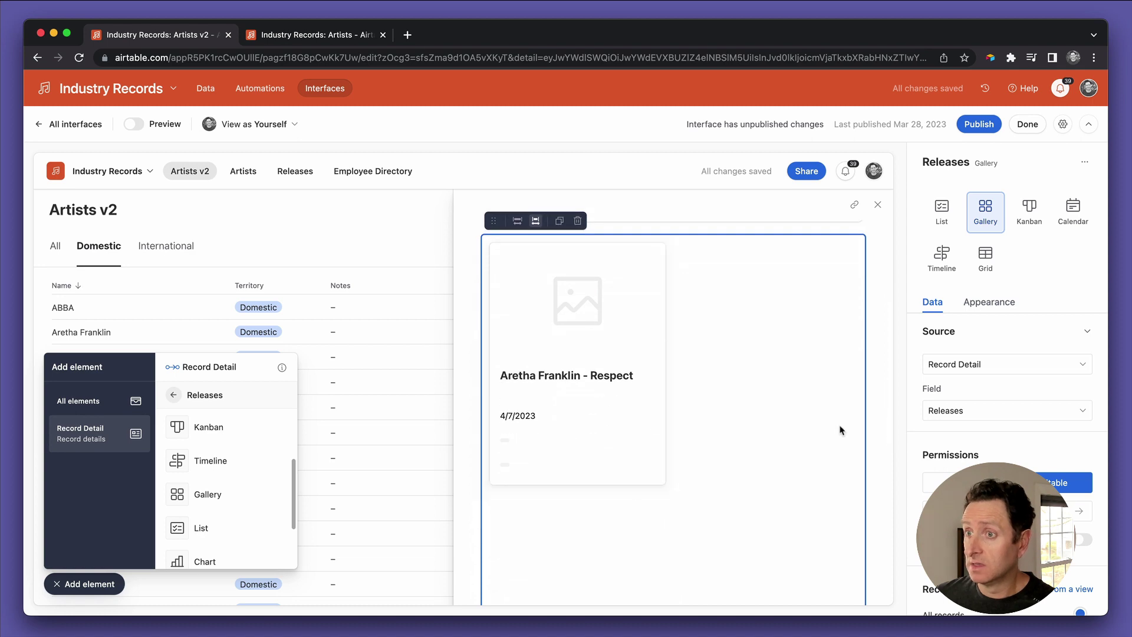
# Set the Releases gallery's card image field to None in its Appearance settings
pyautogui.click(634, 358)
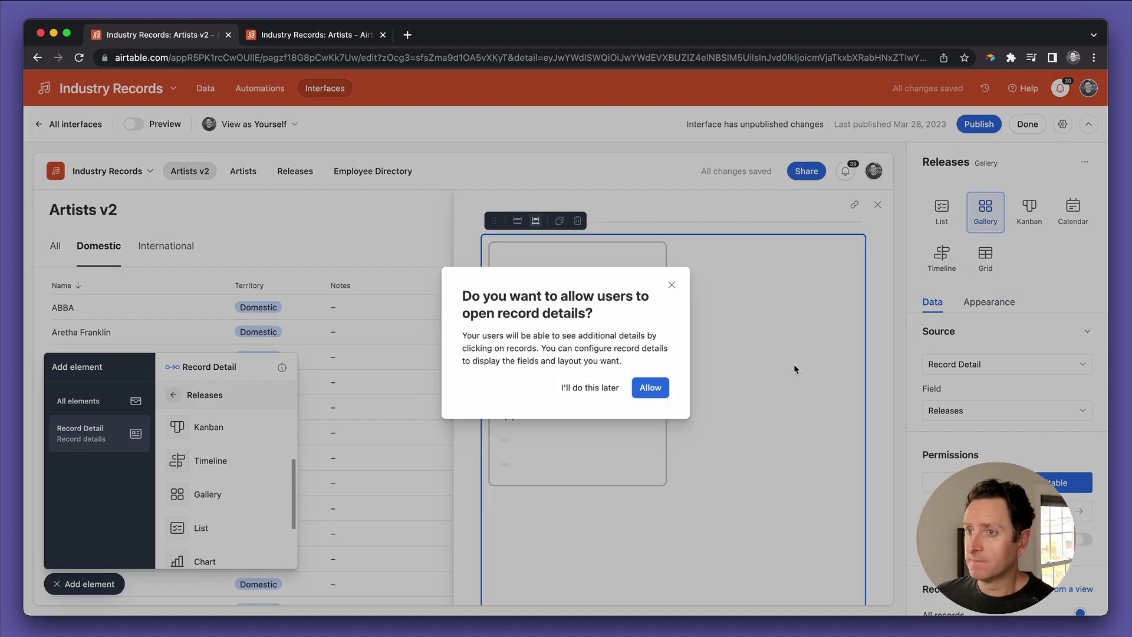
pyautogui.click(671, 287)
pyautogui.click(1003, 303)
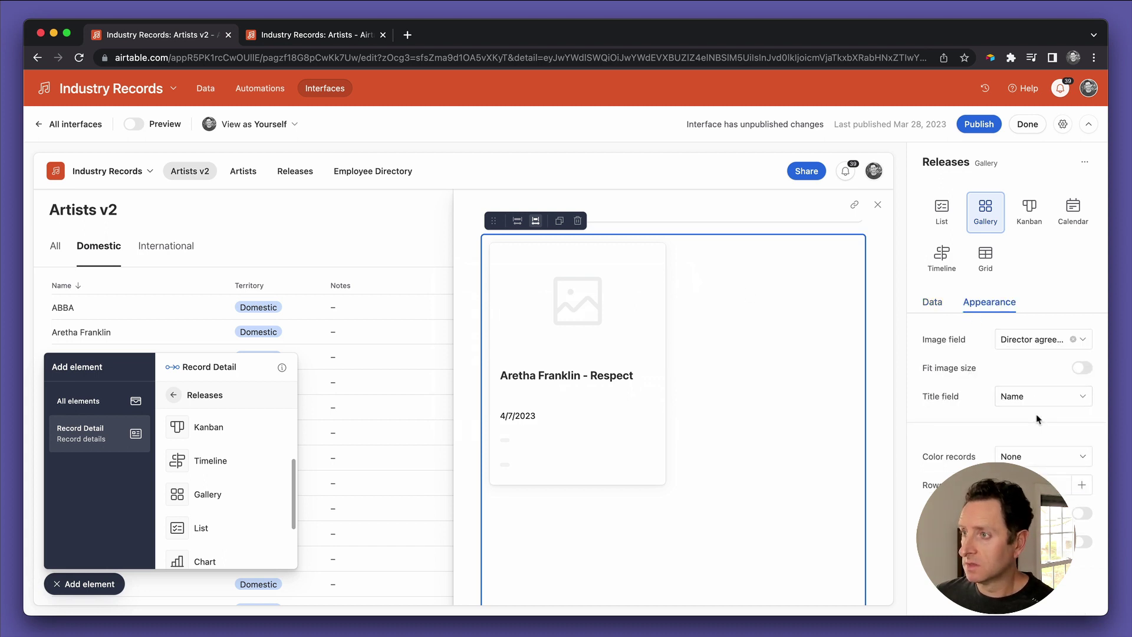
pyautogui.click(1041, 344)
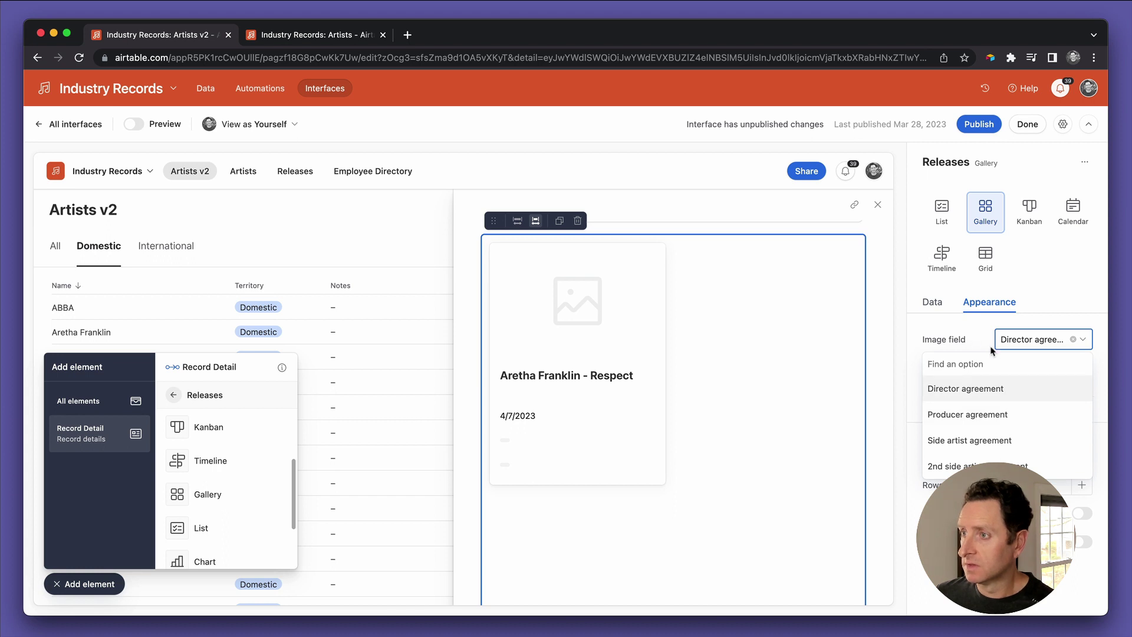
pyautogui.click(1040, 292)
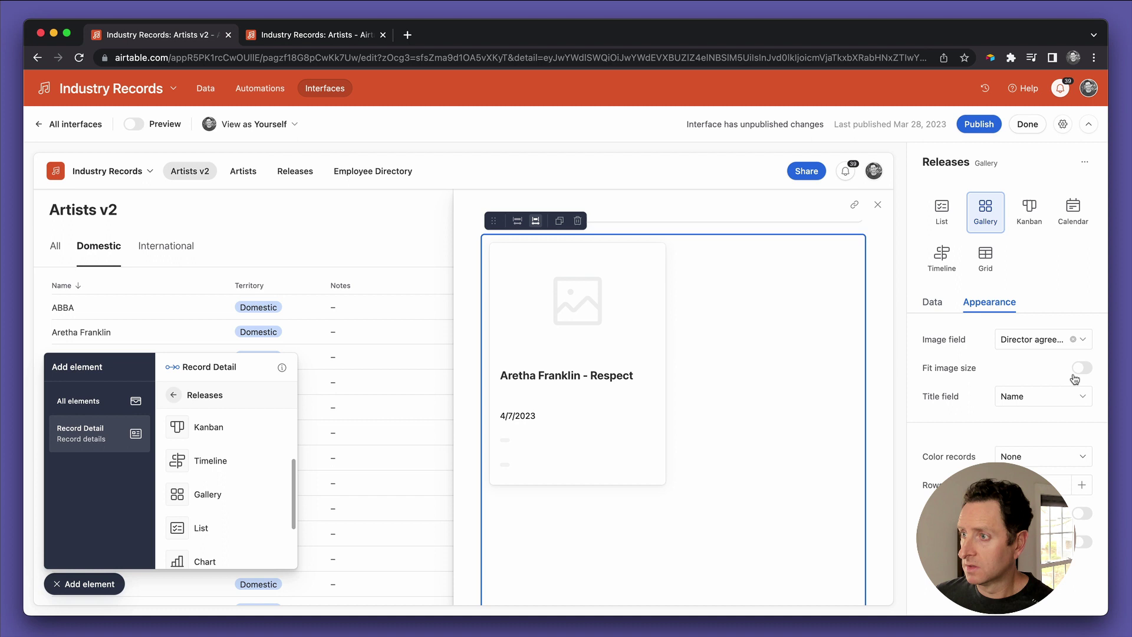
pyautogui.click(1074, 340)
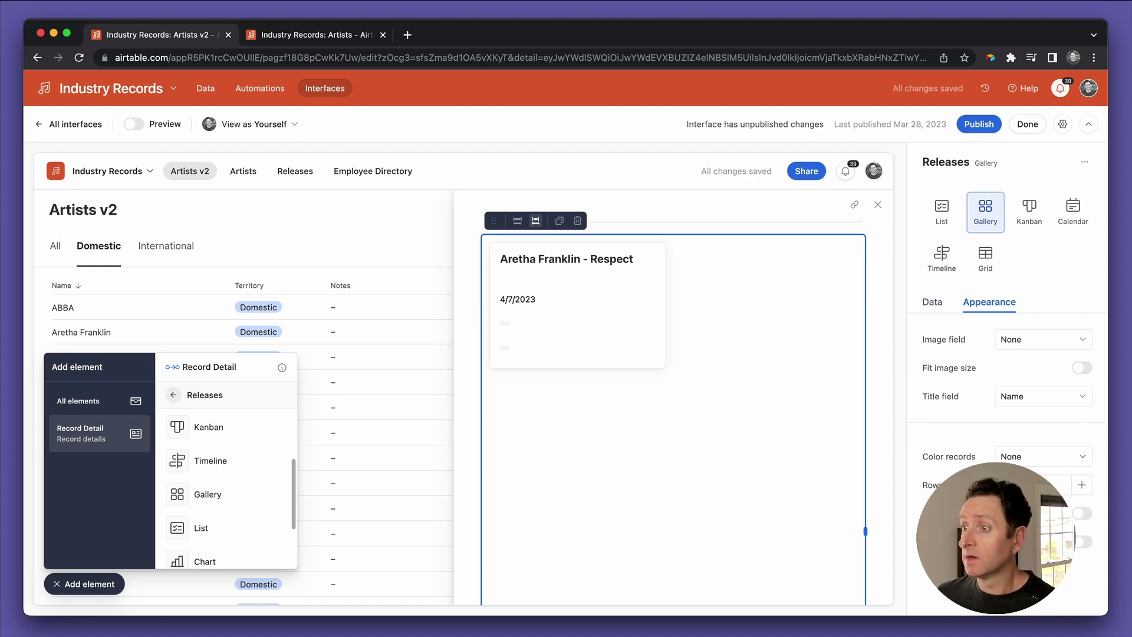
# Hide the Nodes and Name (from Organizations) fields from the release cards
pyautogui.click(932, 301)
pyautogui.scroll(-5, 968, 435)
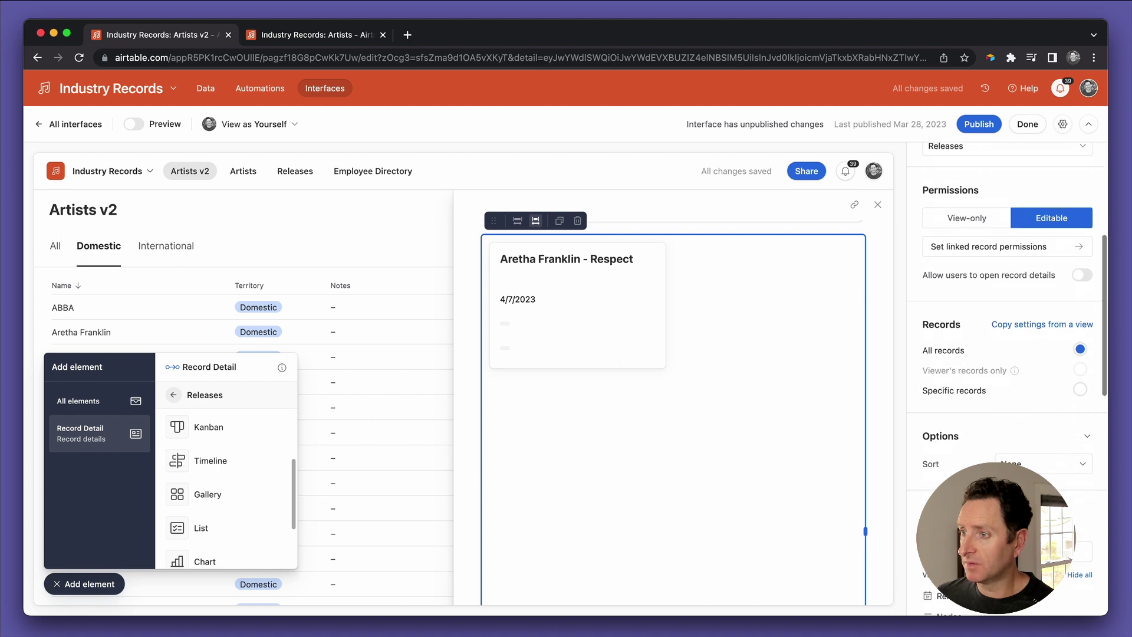
pyautogui.scroll(-3, 997, 377)
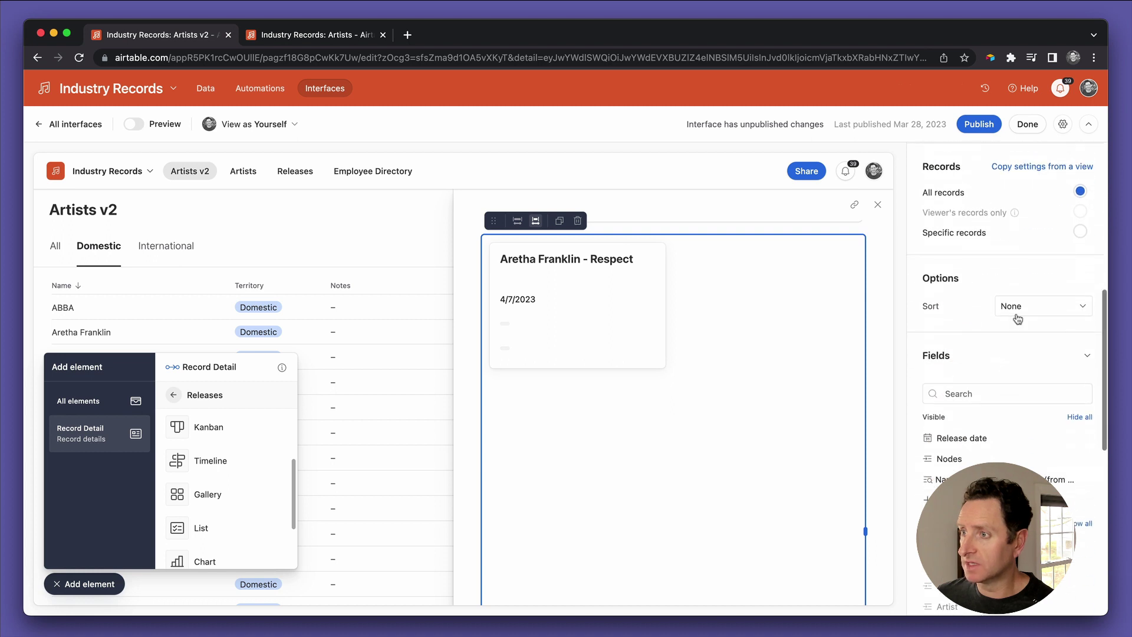
pyautogui.click(1078, 463)
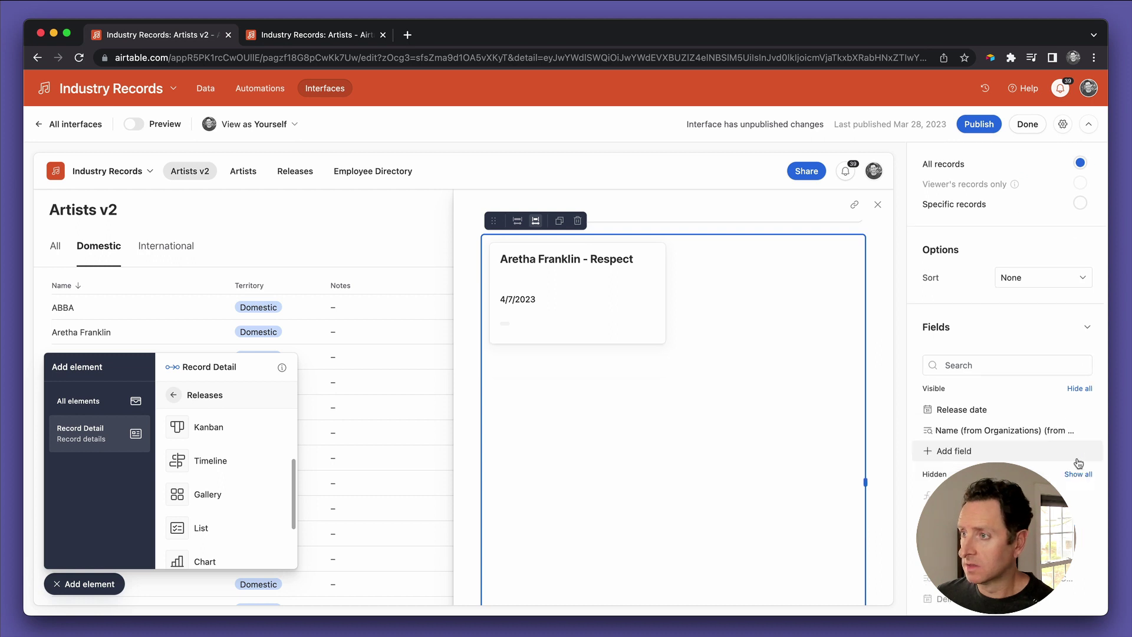
pyautogui.click(1079, 435)
pyautogui.scroll(-5, 1079, 435)
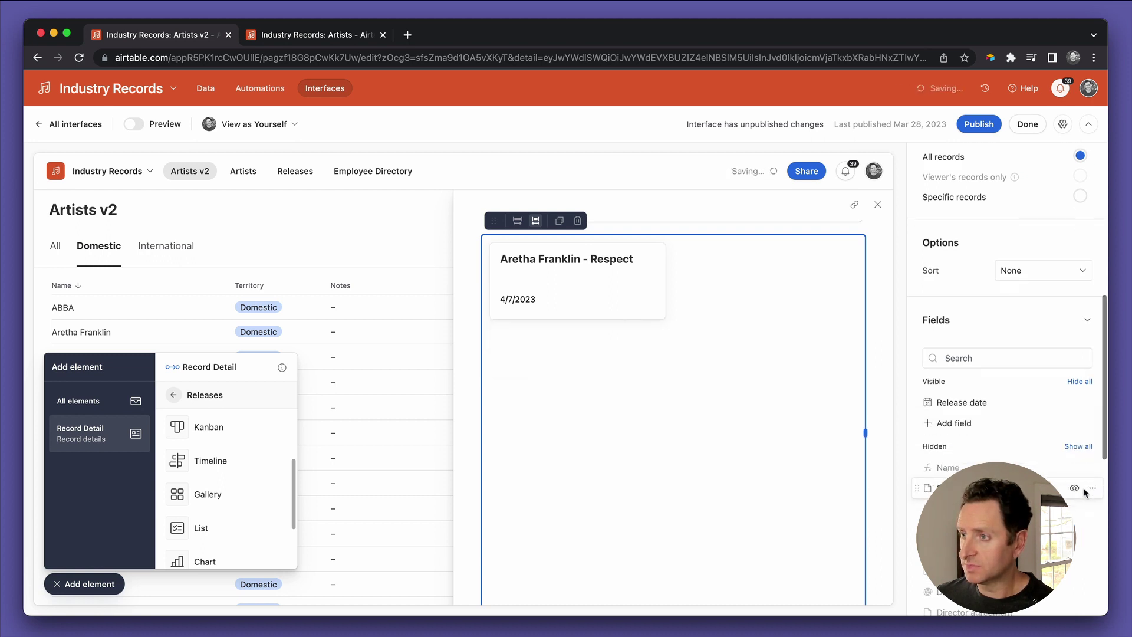
pyautogui.scroll(-3, 1085, 492)
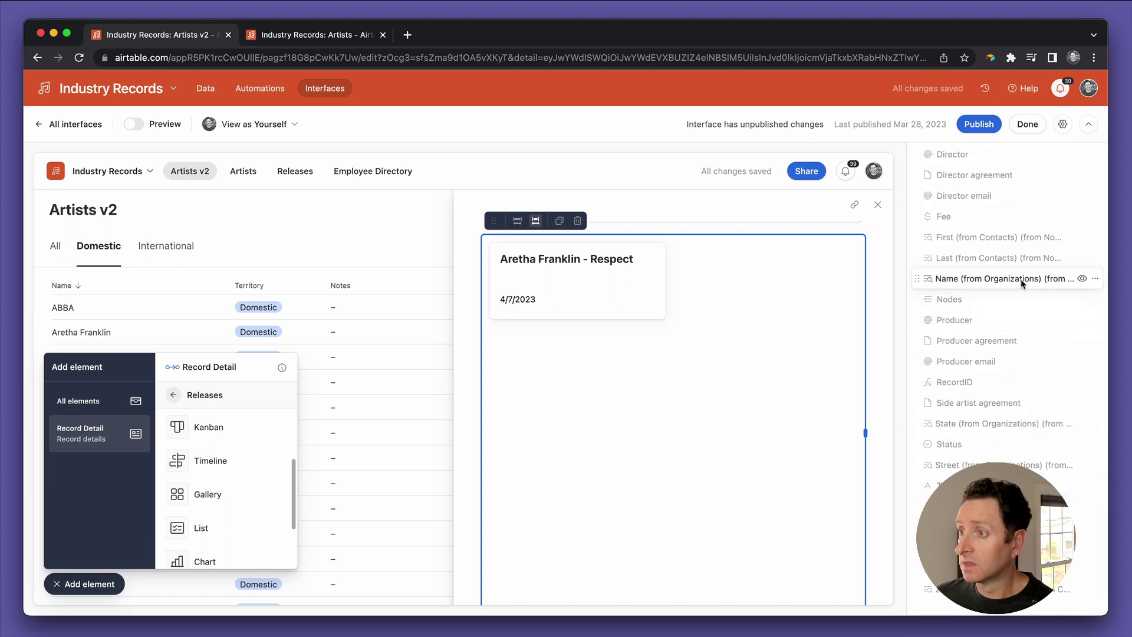
pyautogui.scroll(3, 1020, 280)
pyautogui.scroll(1, 1022, 284)
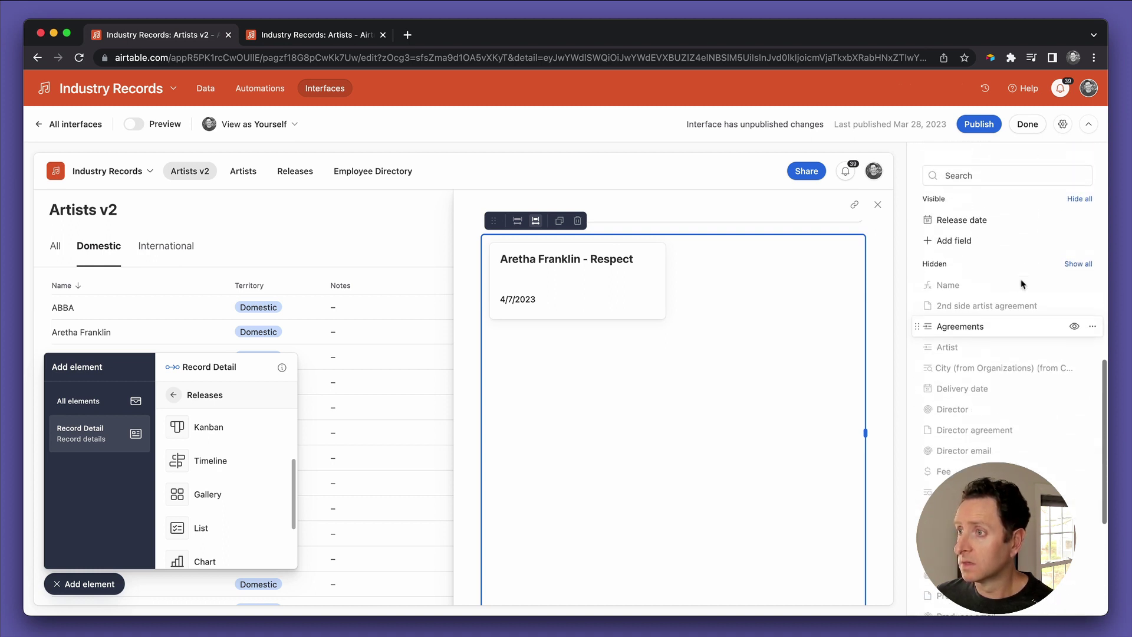
pyautogui.scroll(1, 1008, 237)
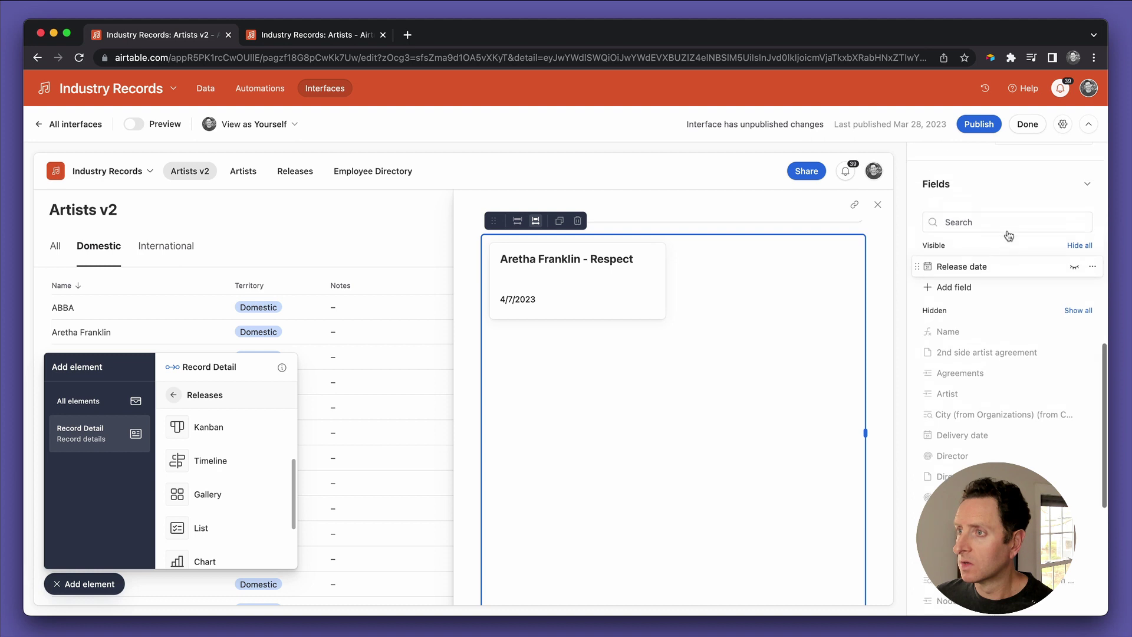
# Search the card fields for 'stat', show Status and Type, then open a release card
pyautogui.click(983, 224)
pyautogui.scroll(4, 984, 224)
pyautogui.write('date')
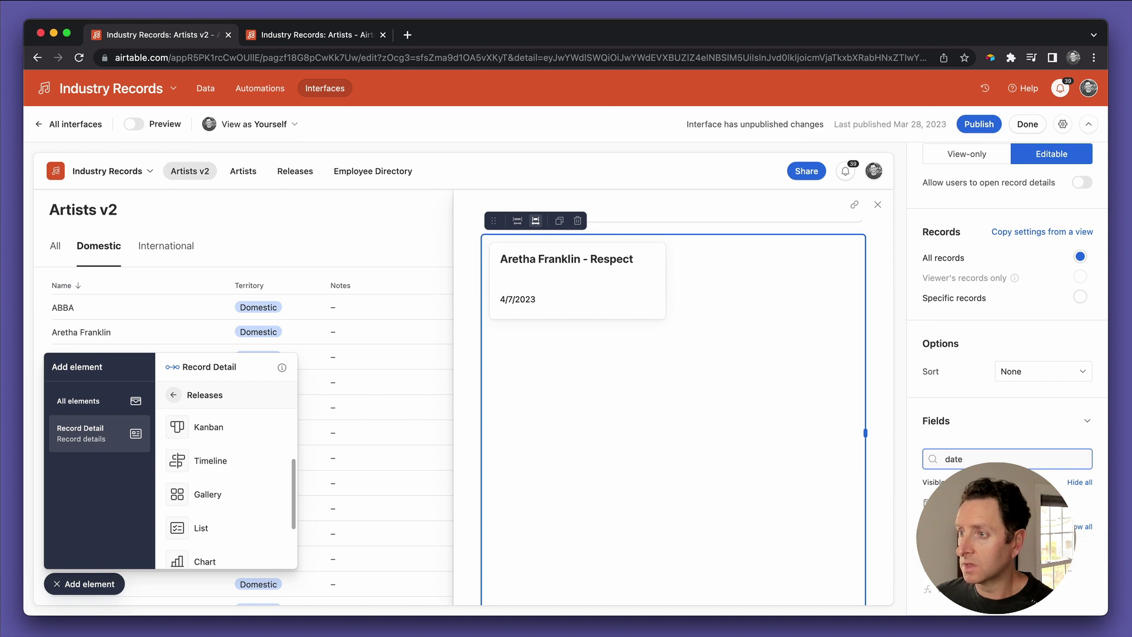
pyautogui.press('Escape')
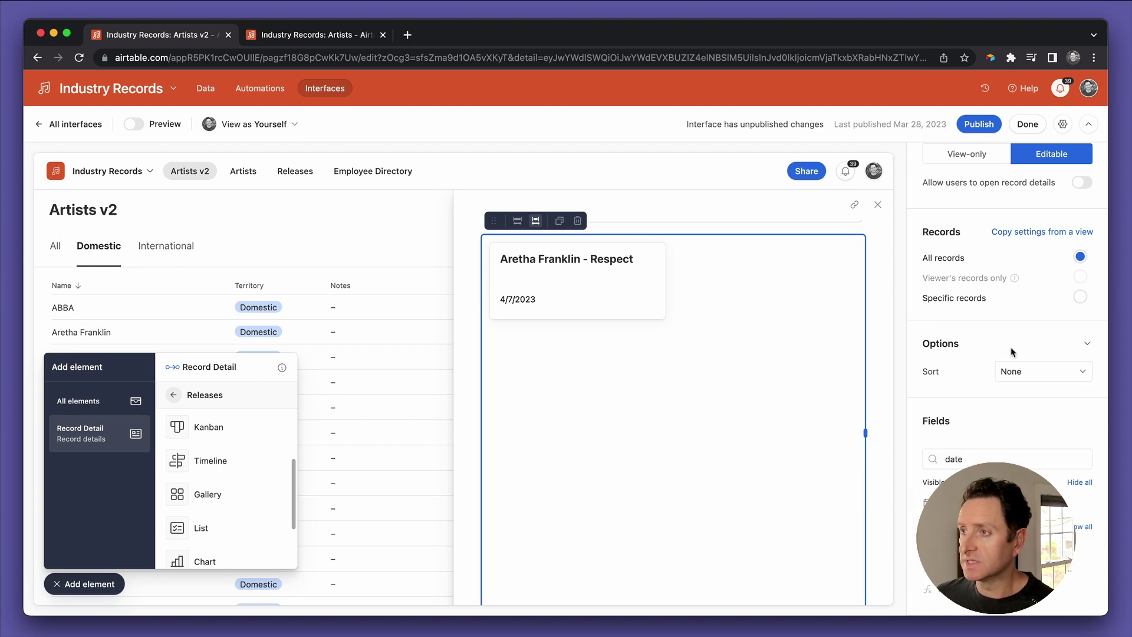
pyautogui.doubleClick(997, 459)
pyautogui.write('stat')
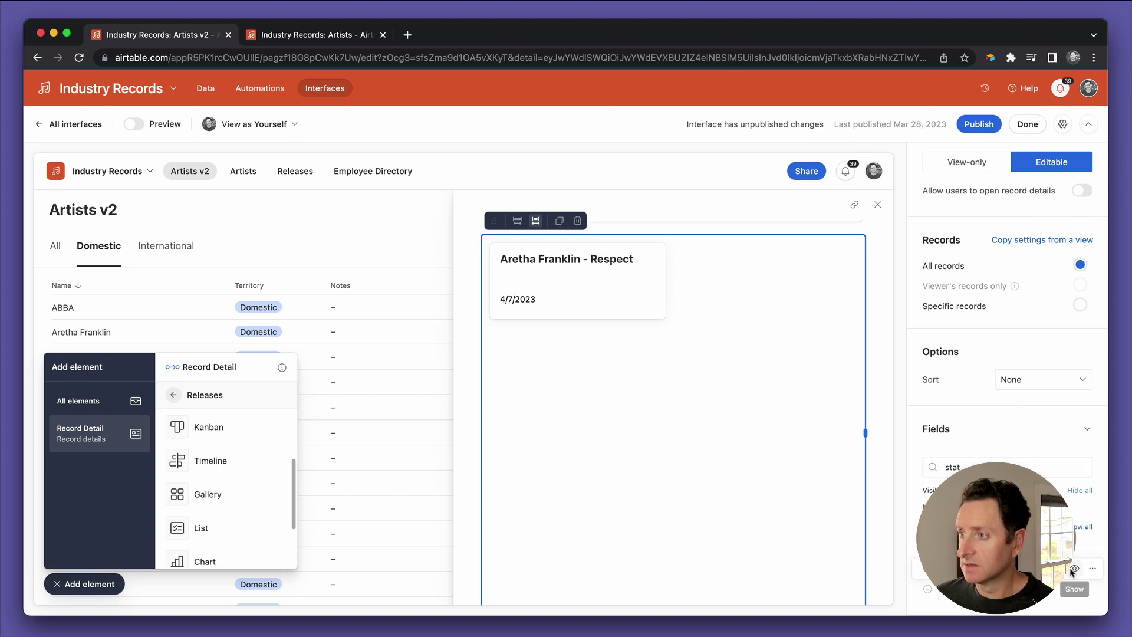
pyautogui.click(1074, 569)
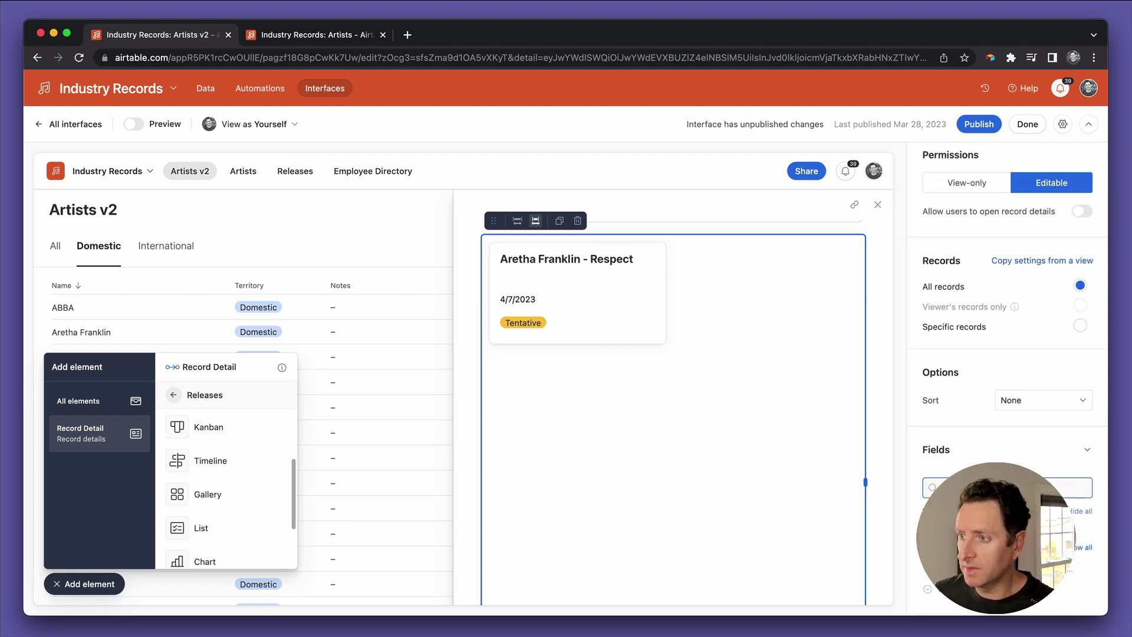
pyautogui.click(1064, 594)
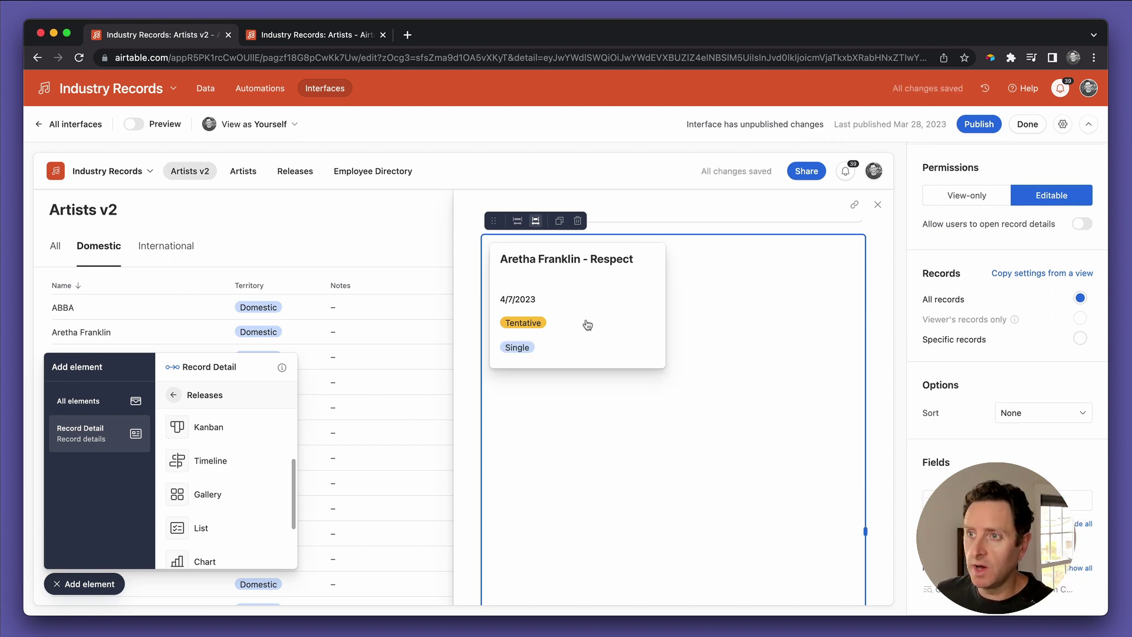
pyautogui.click(587, 323)
# Allow release cards to open a Release Detail layout, review it, and publish
pyautogui.click(651, 387)
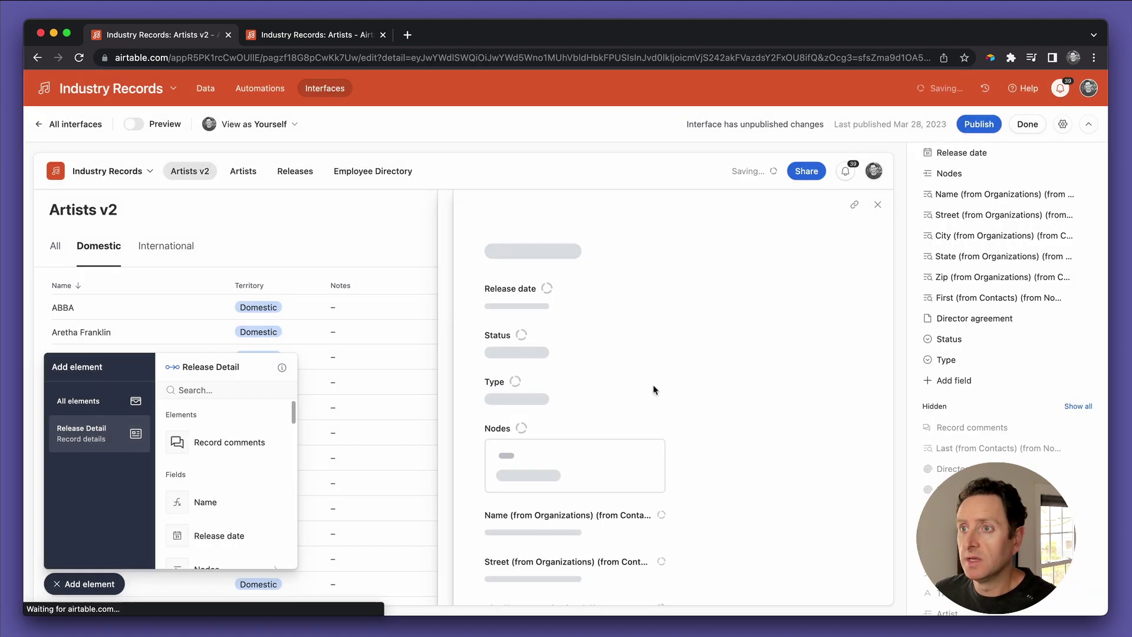
pyautogui.scroll(-3, 663, 424)
pyautogui.scroll(-10, 664, 438)
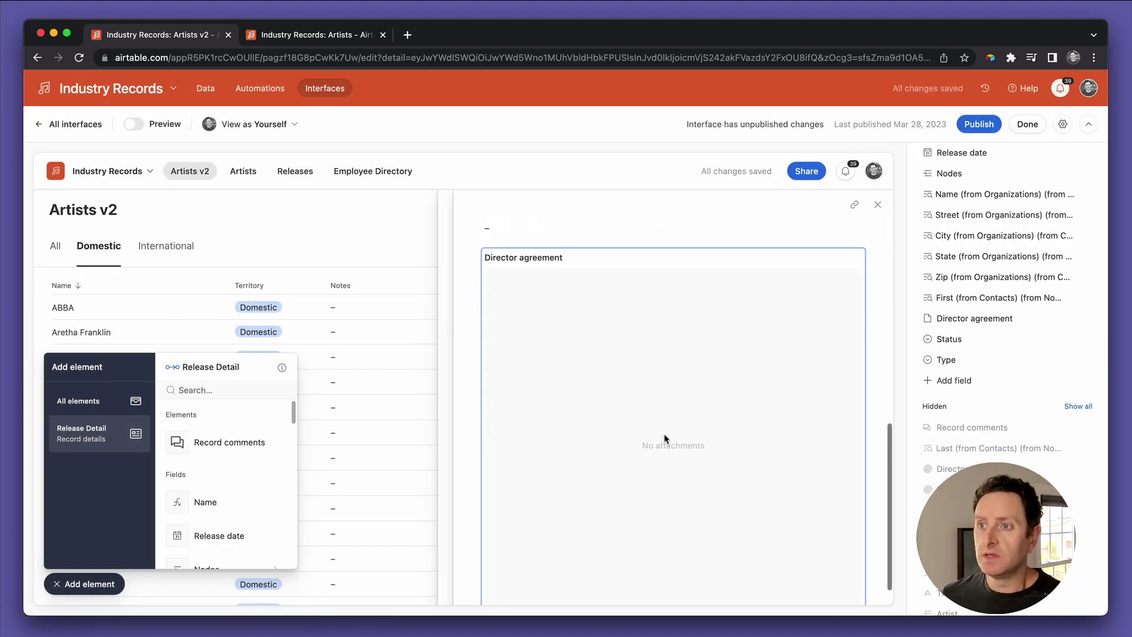
pyautogui.scroll(15, 665, 438)
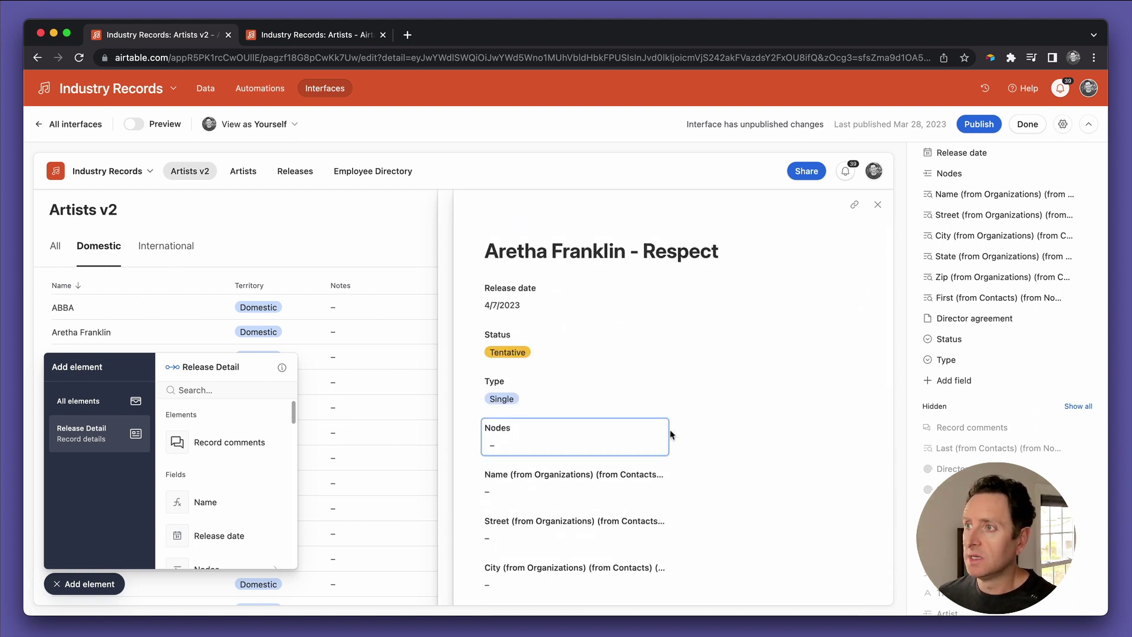
pyautogui.scroll(5, 943, 286)
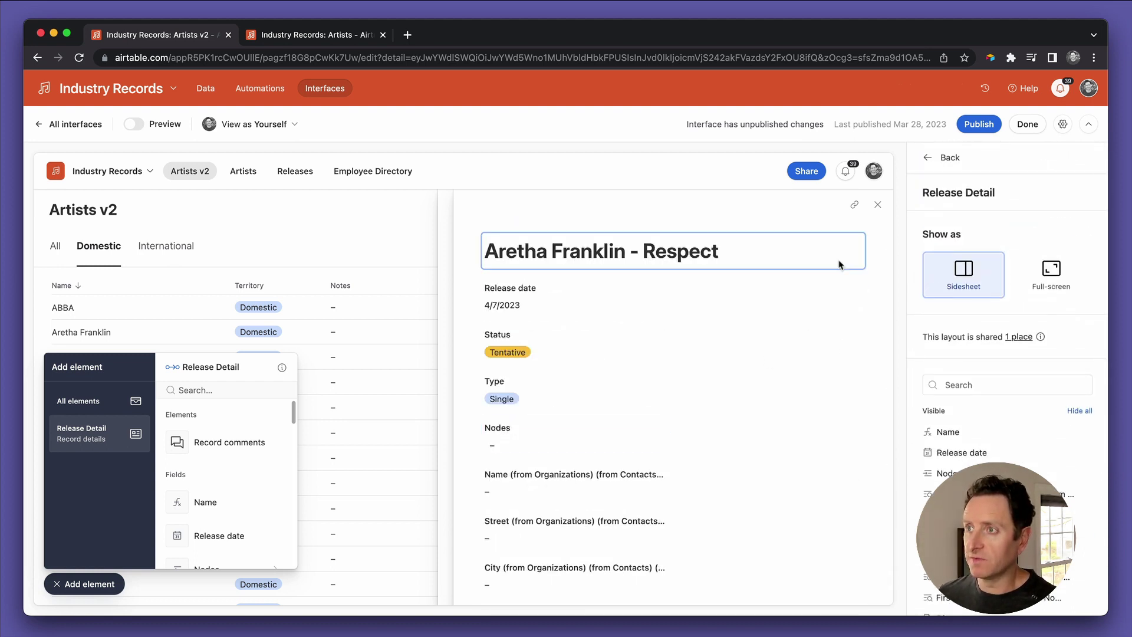
pyautogui.click(979, 124)
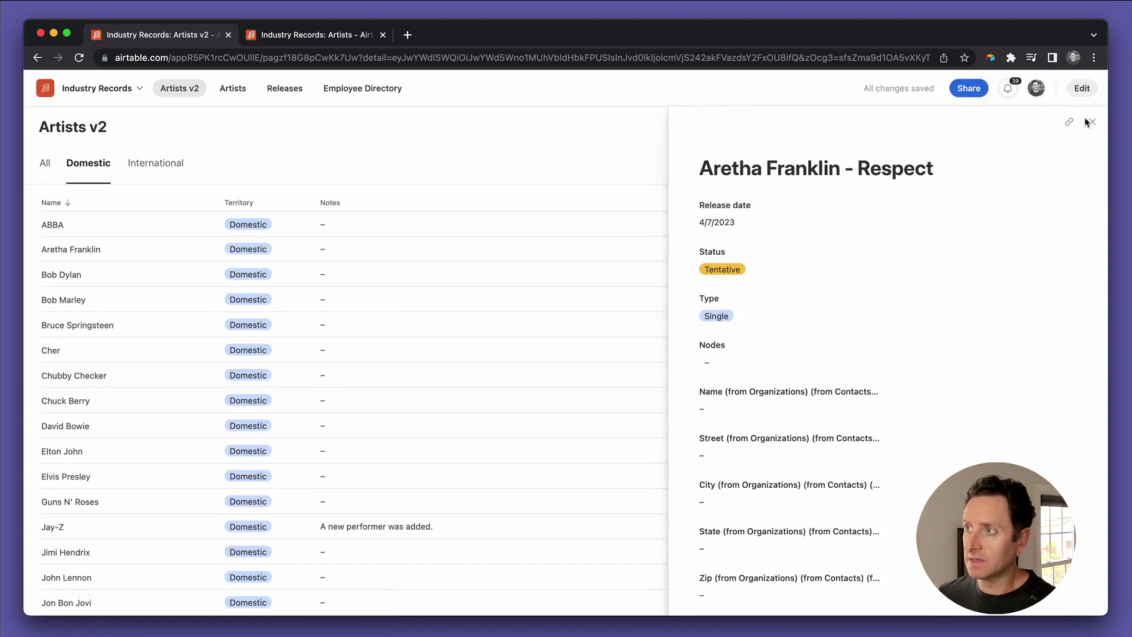
# Open Bruce Springsteen's record and set his Notes to 'This is an update about Bruce.'
pyautogui.click(1091, 122)
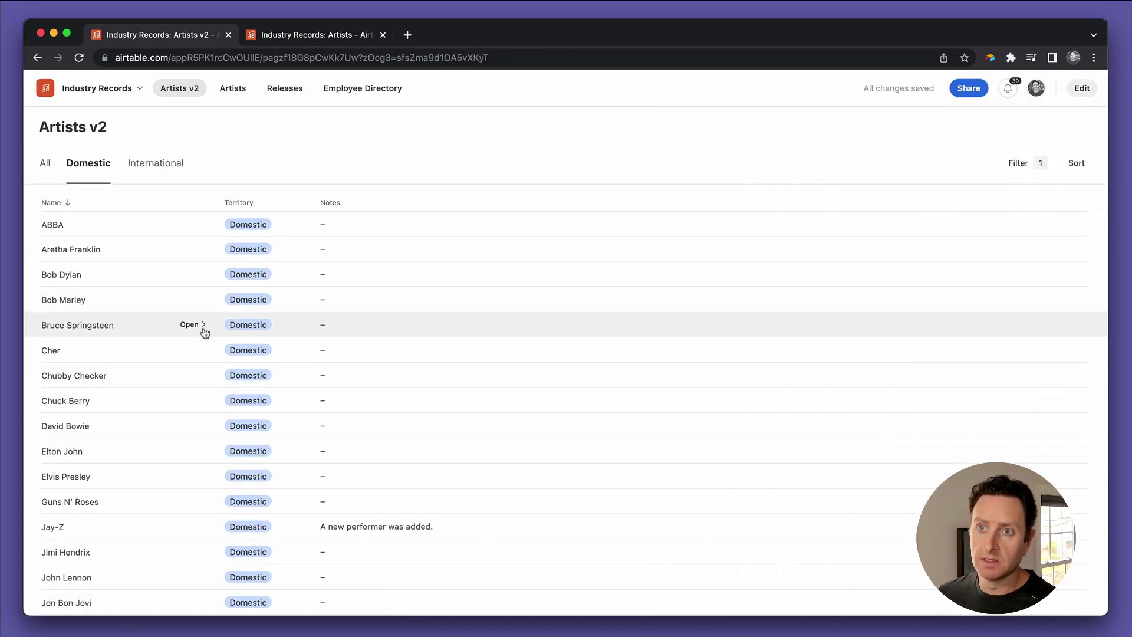
pyautogui.click(190, 325)
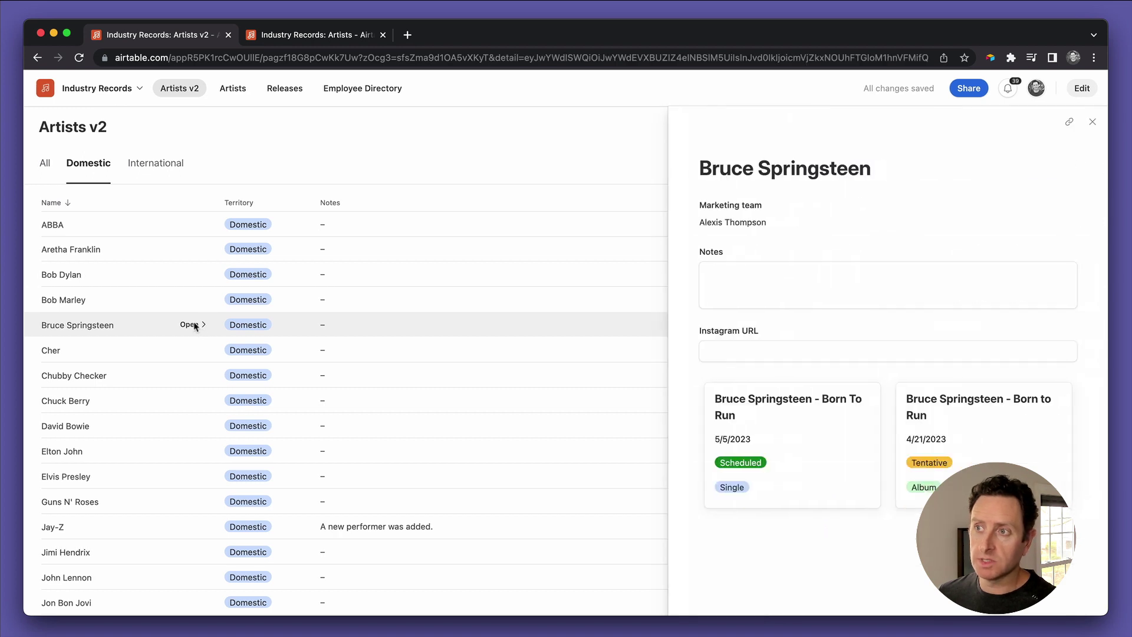
pyautogui.click(757, 274)
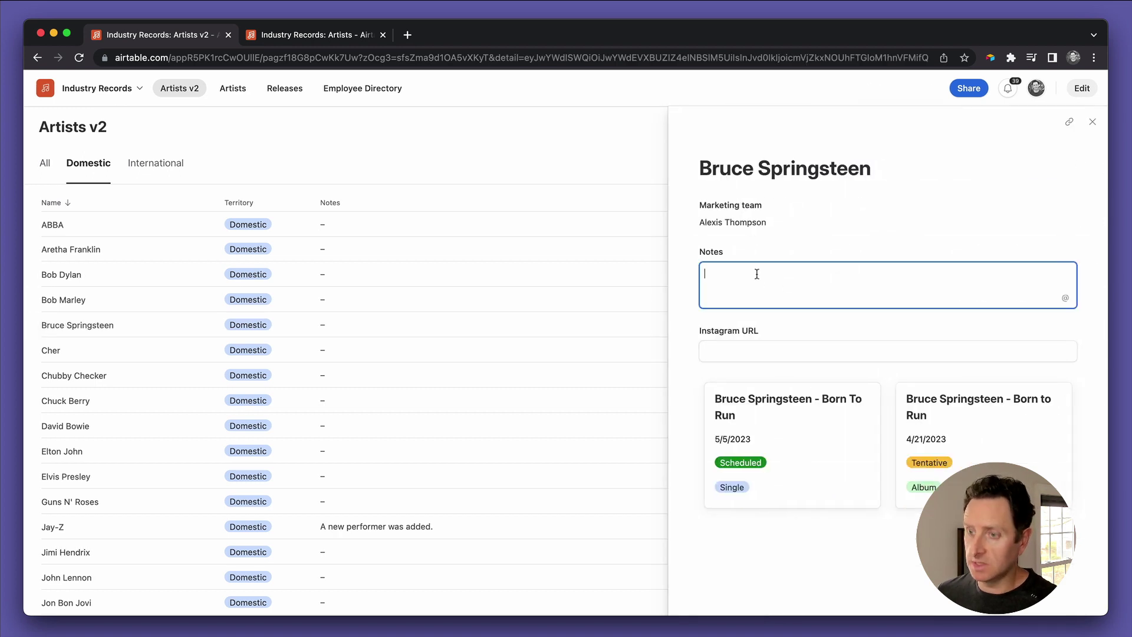
pyautogui.write('This')
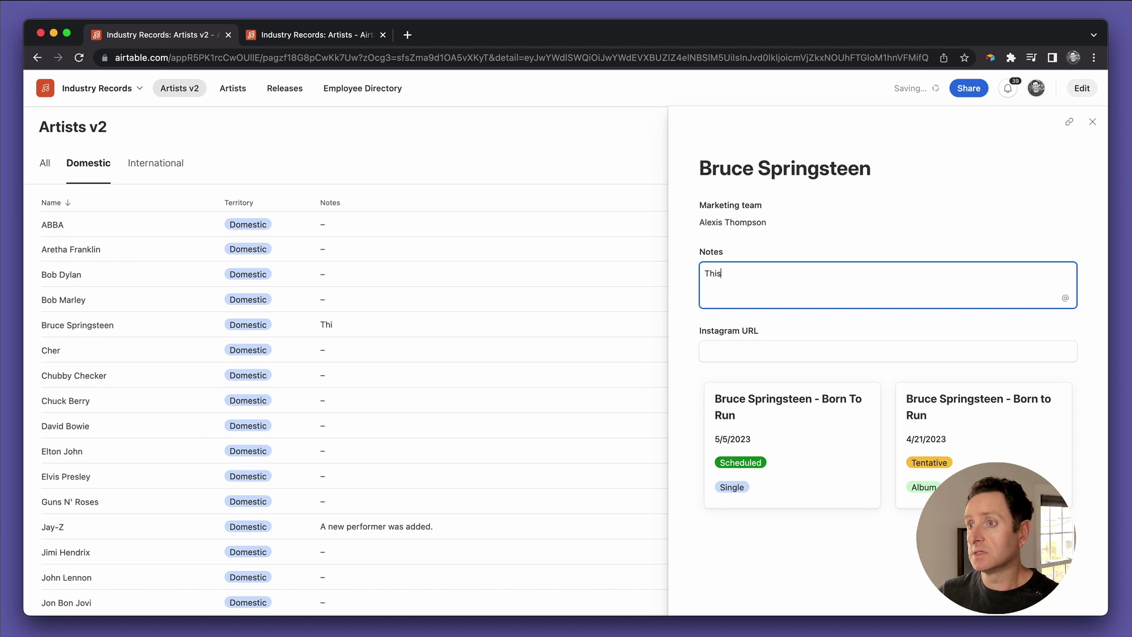
pyautogui.write(' is an update about Bruce.')
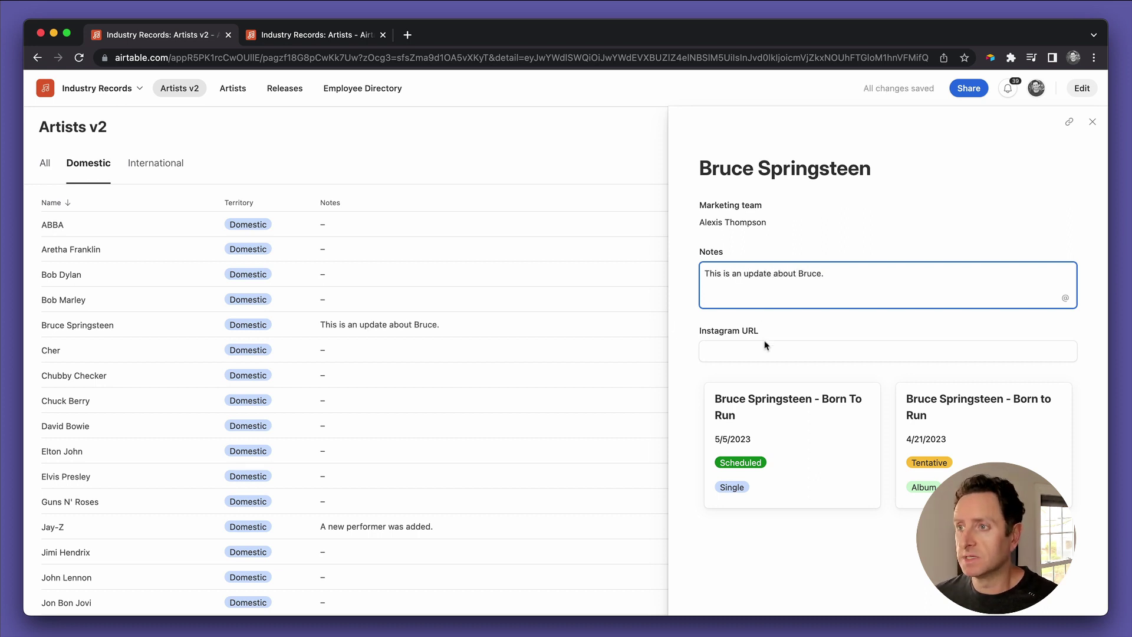
pyautogui.click(765, 345)
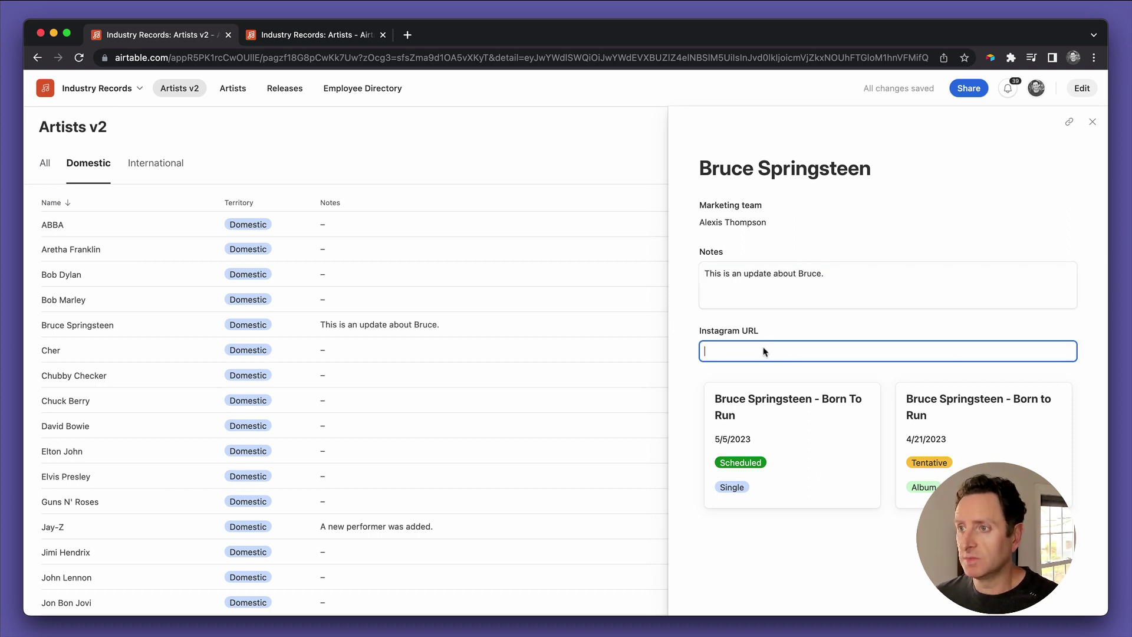
# Open the Born to Run album's release details from his Releases gallery
pyautogui.click(951, 434)
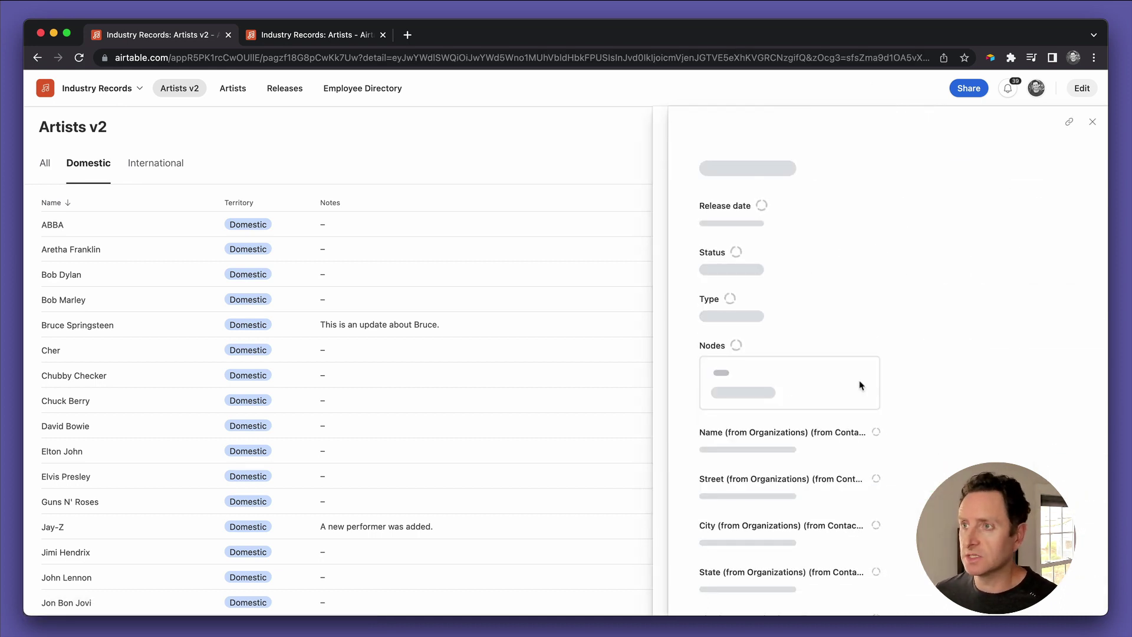
pyautogui.scroll(-5, 811, 262)
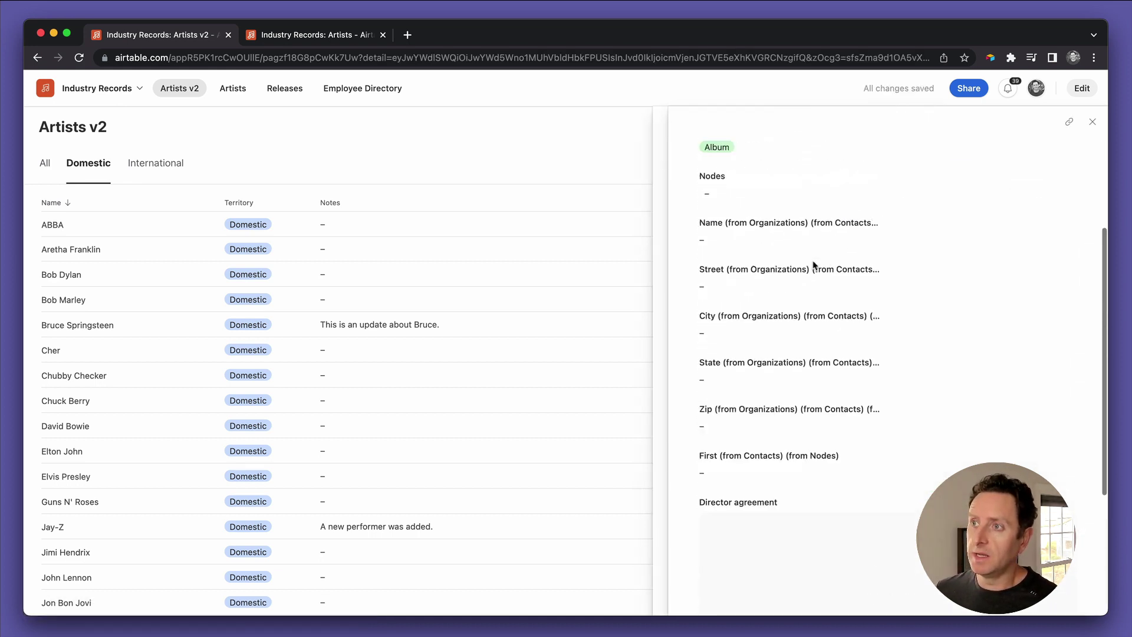
pyautogui.scroll(-10, 837, 406)
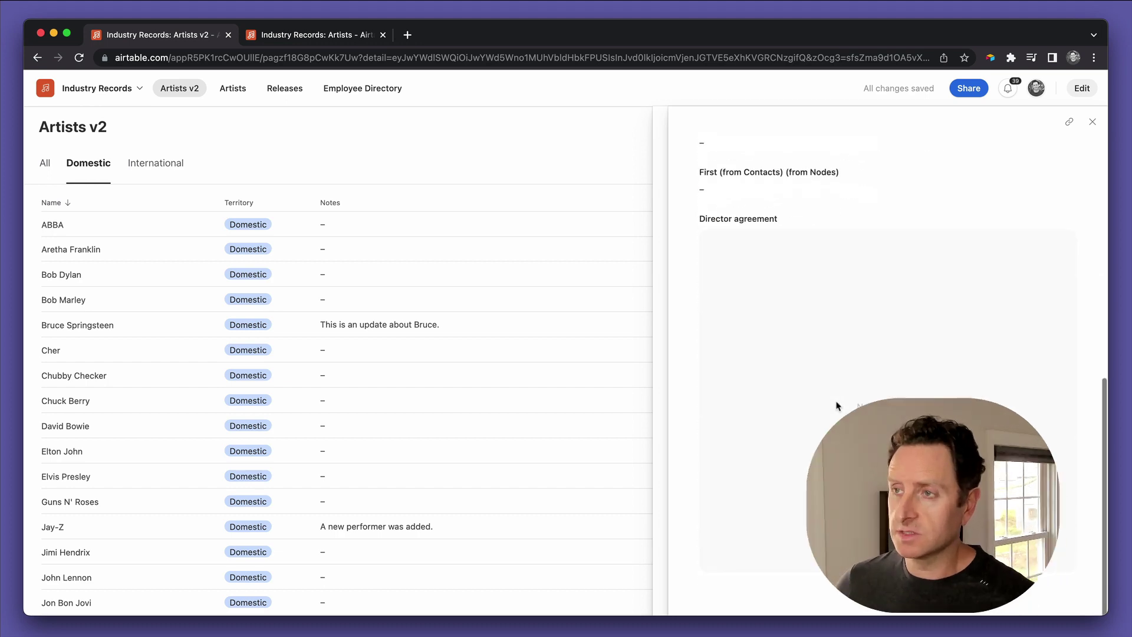